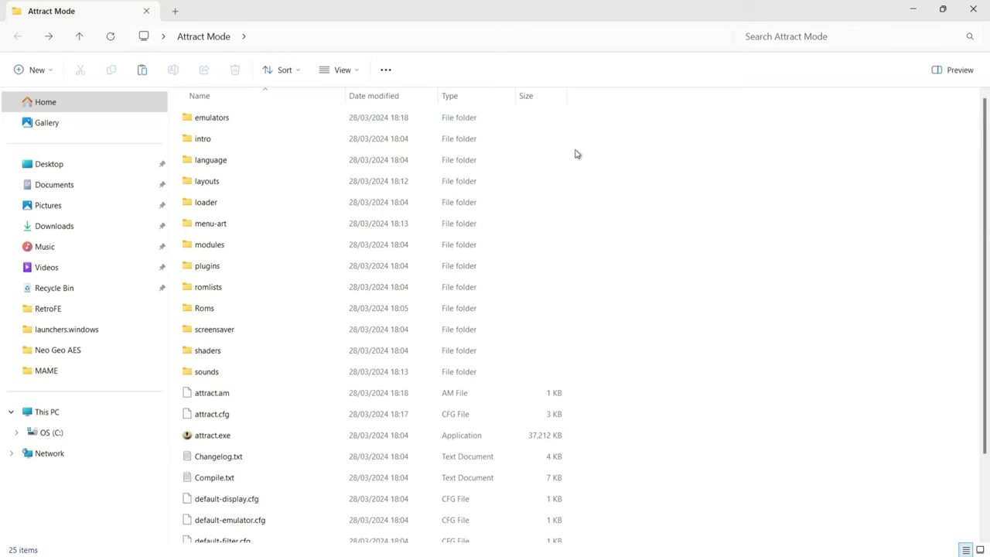
Delete all 24 template config files in the emulators\templates folder
{"action": "double_click", "coordinate": [212, 117]}
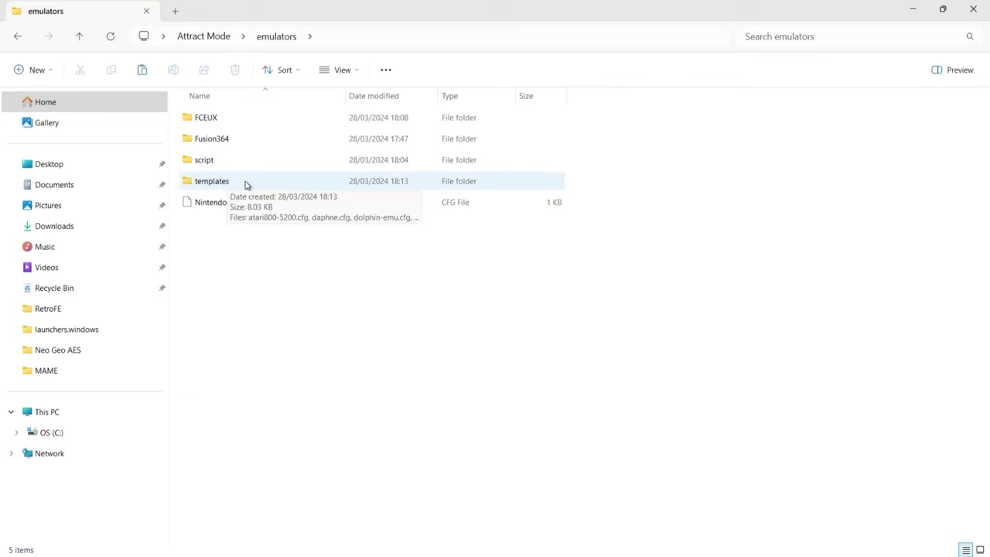
{"action": "double_click", "coordinate": [217, 183]}
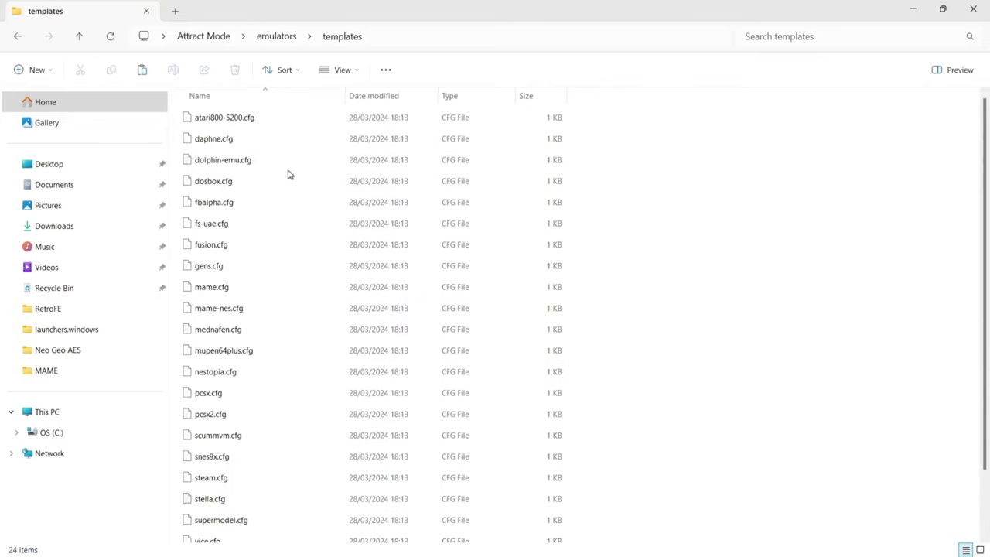
{"action": "left_click", "coordinate": [278, 118]}
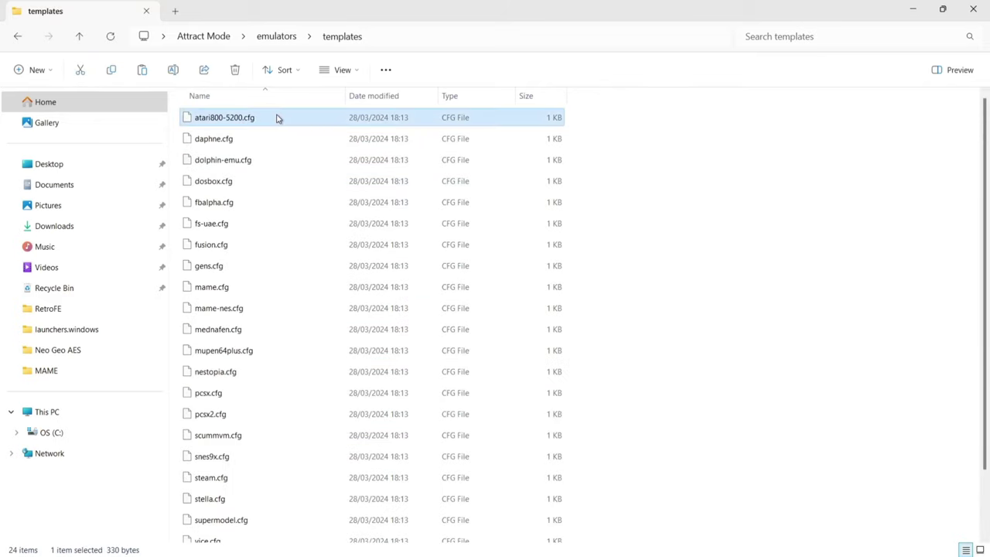
{"action": "key", "text": "ctrl+a"}
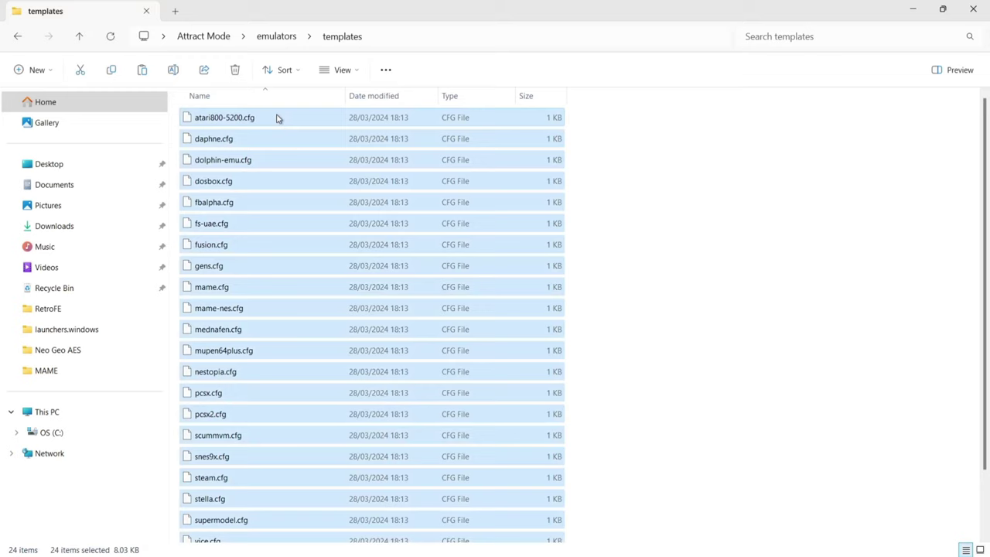
{"action": "left_click", "coordinate": [234, 70]}
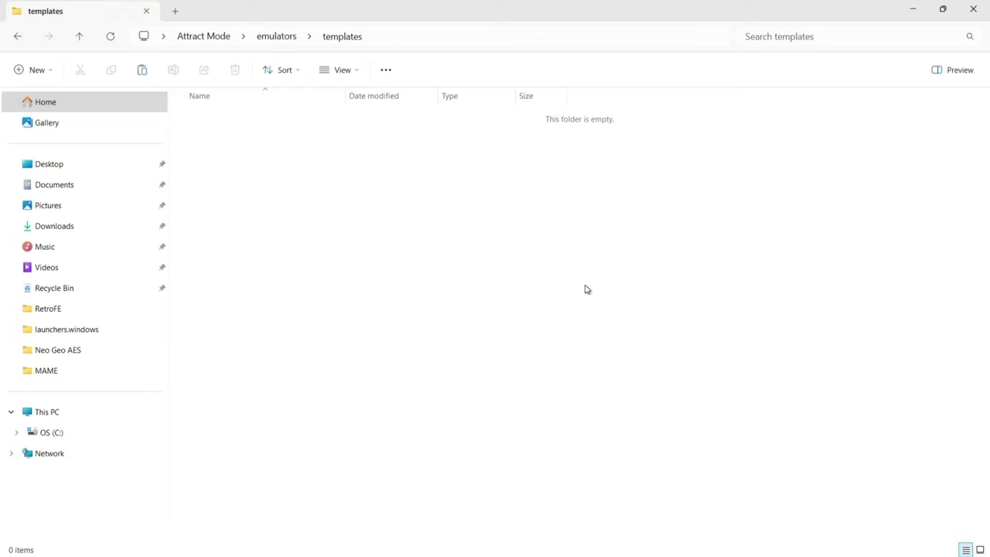
Go back up to the Attract Mode folder and select attract.exe
{"action": "left_click", "coordinate": [15, 36]}
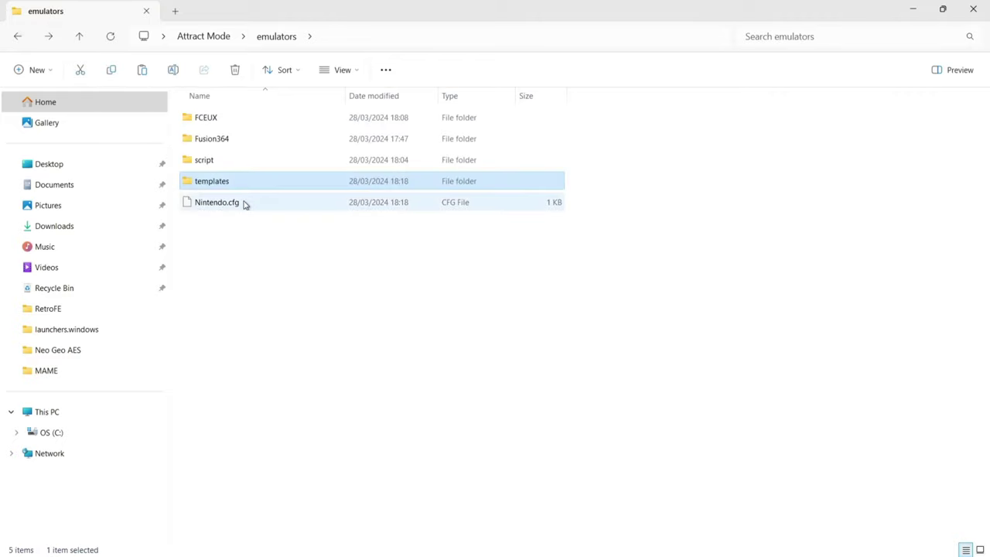
{"action": "left_click", "coordinate": [16, 41]}
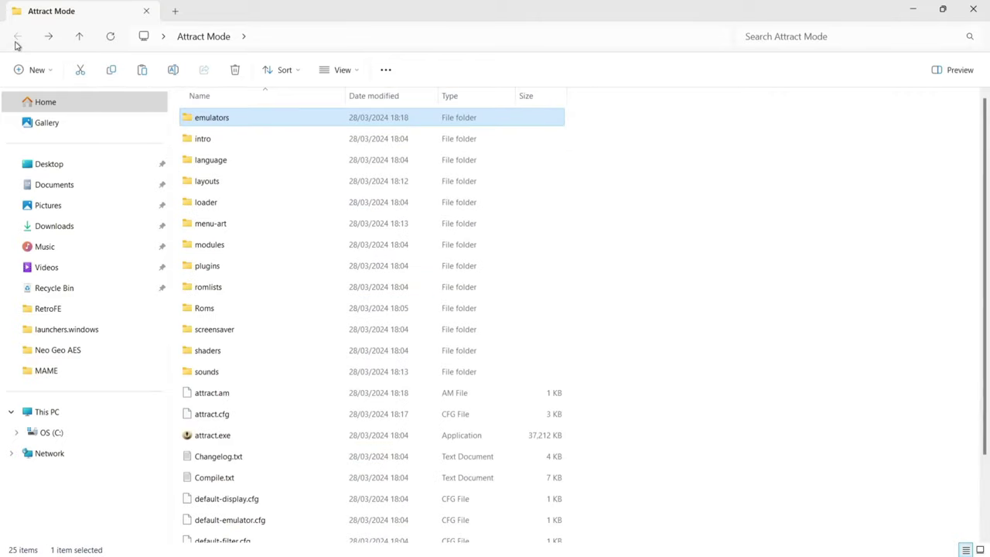
{"action": "left_click", "coordinate": [237, 438]}
Launch Attract-Mode and add a new emulator named Nintendo
{"action": "double_click", "coordinate": [237, 438]}
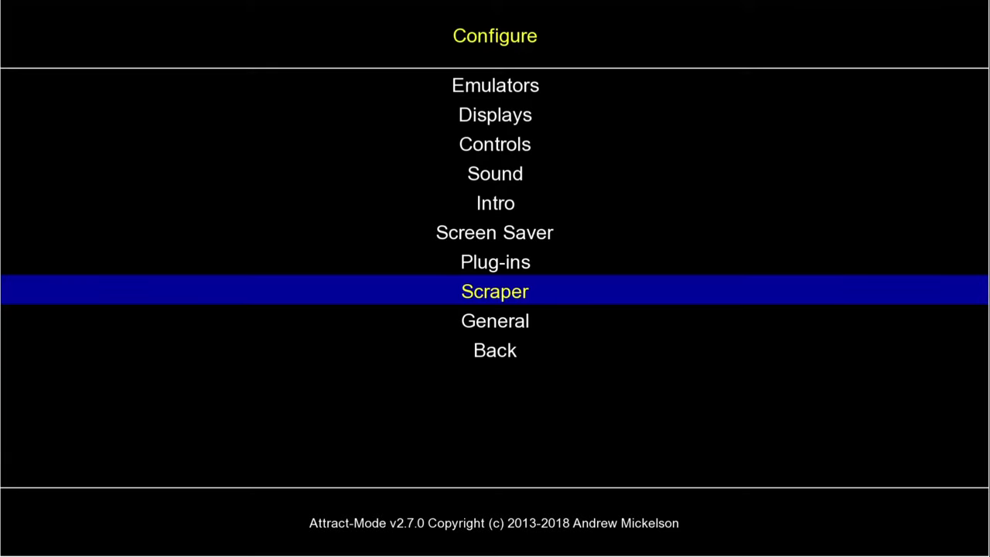
{"action": "key", "text": "Up"}
{"action": "key", "text": "Up"}
{"action": "key", "text": "Up"}
{"action": "key", "text": "Up"}
{"action": "key", "text": "Up"}
{"action": "key", "text": "Up"}
{"action": "key", "text": "Up"}
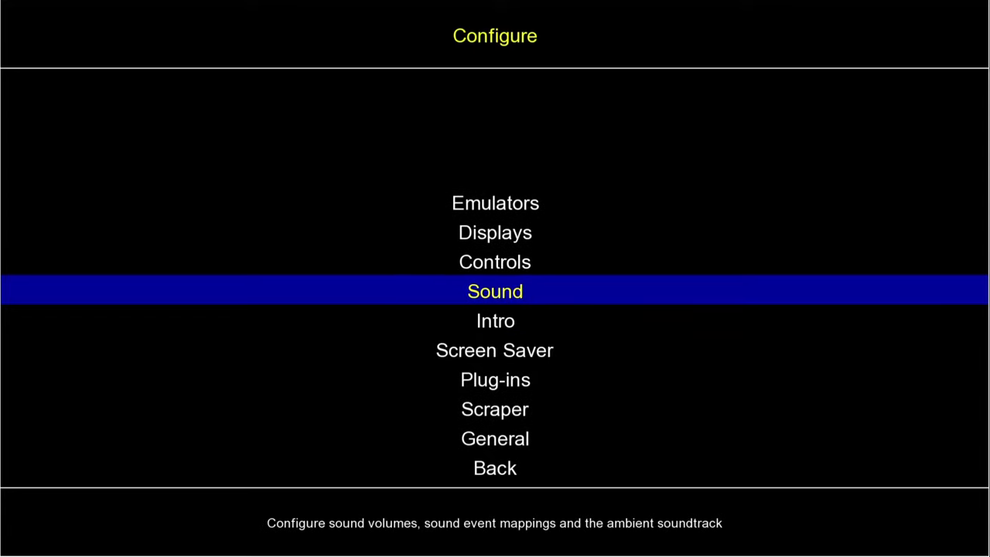
{"action": "key", "text": "Return"}
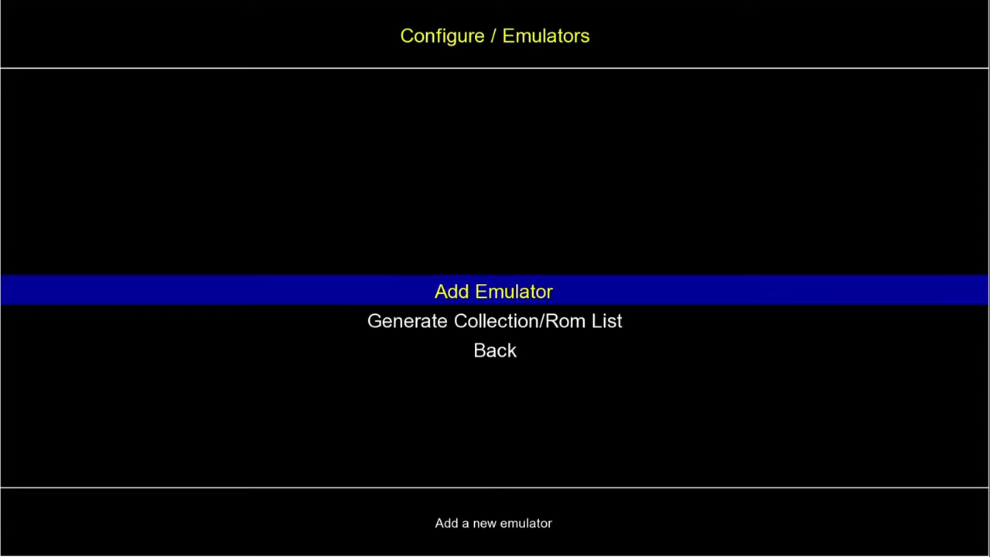
{"action": "key", "text": "Return"}
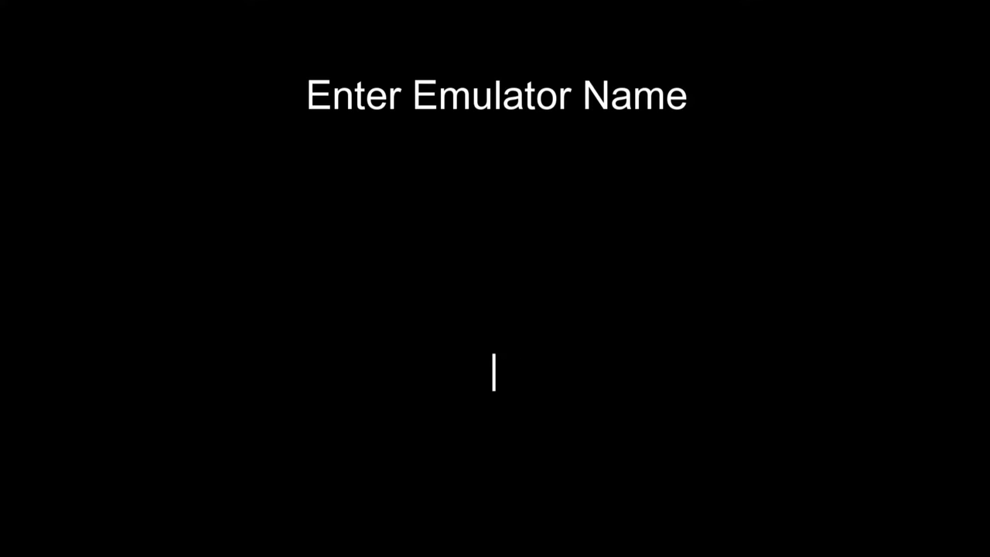
{"action": "type", "text": "Nintendo"}
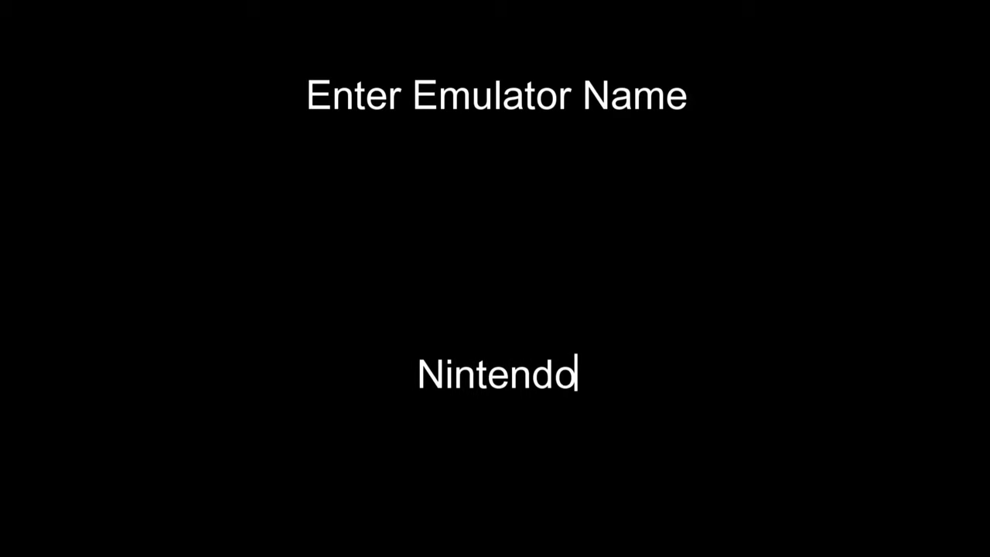
{"action": "key", "text": "Return"}
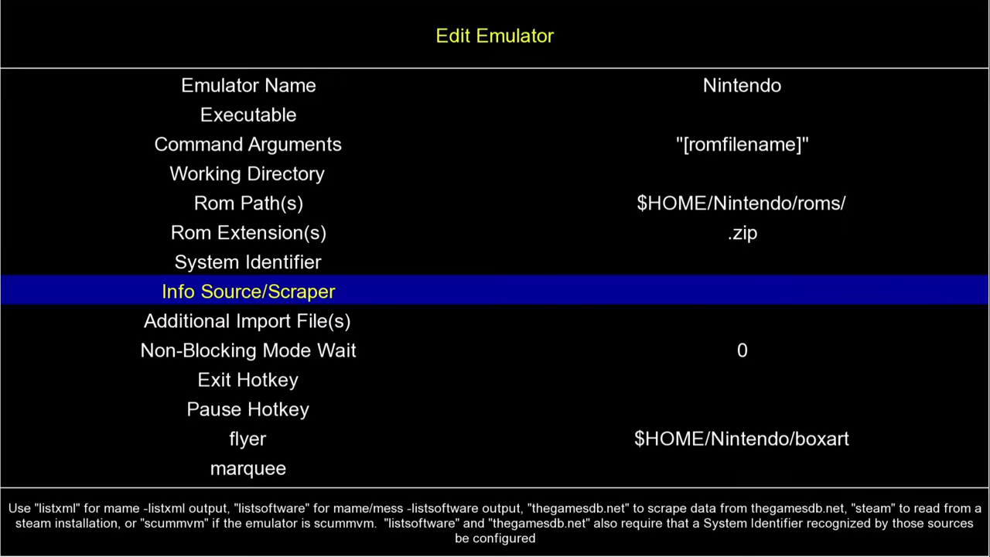
Move to the Executable setting and bring up the Windows Start menu
{"action": "key", "text": "Up"}
{"action": "key", "text": "Up"}
{"action": "key", "text": "Up"}
{"action": "key", "text": "Up"}
{"action": "key", "text": "Up"}
{"action": "key", "text": "Up"}
{"action": "key", "text": "Up"}
{"action": "key", "text": "Down"}
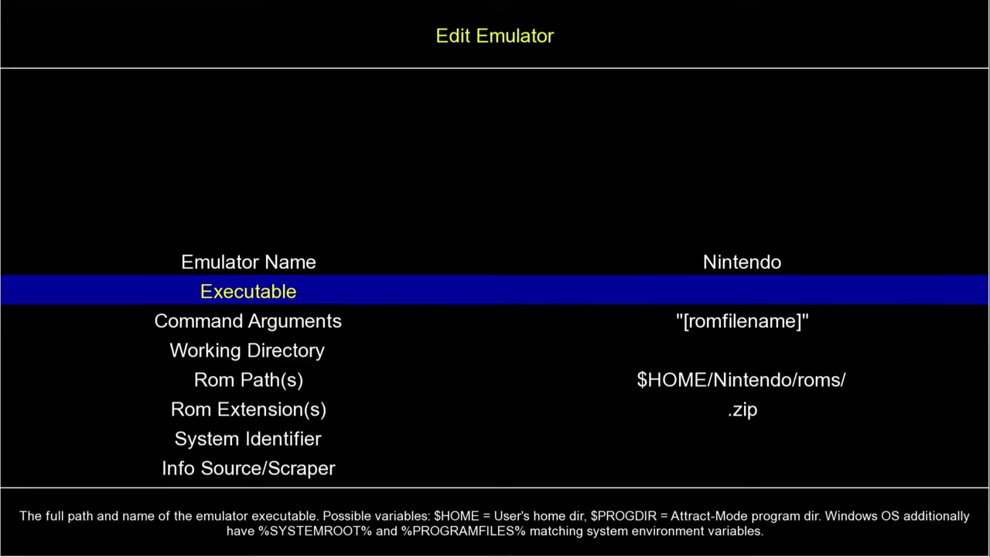
{"action": "key", "text": "super"}
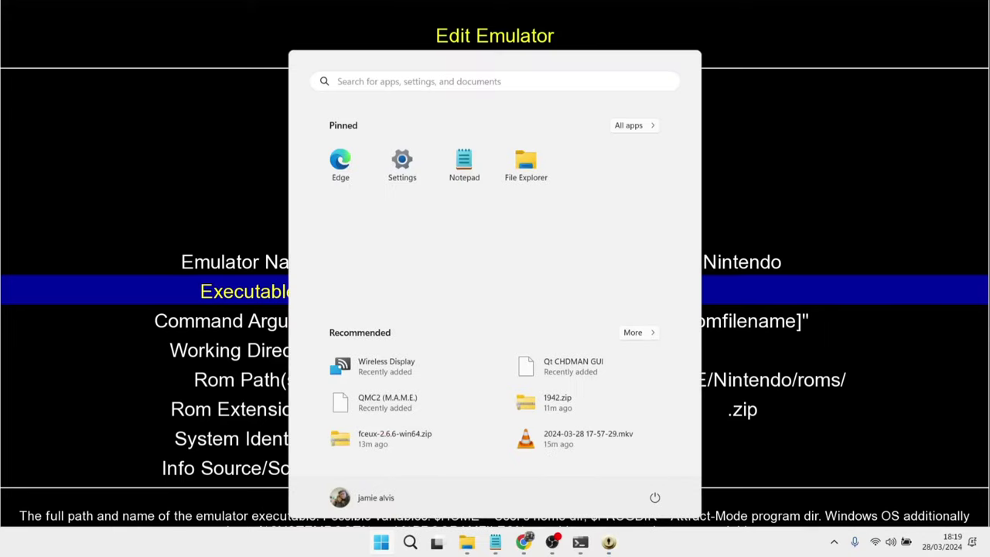
Copy the full path of fceux64.exe from the emulators\FCEUX folder, then return to Attract-Mode
{"action": "left_click", "coordinate": [467, 542]}
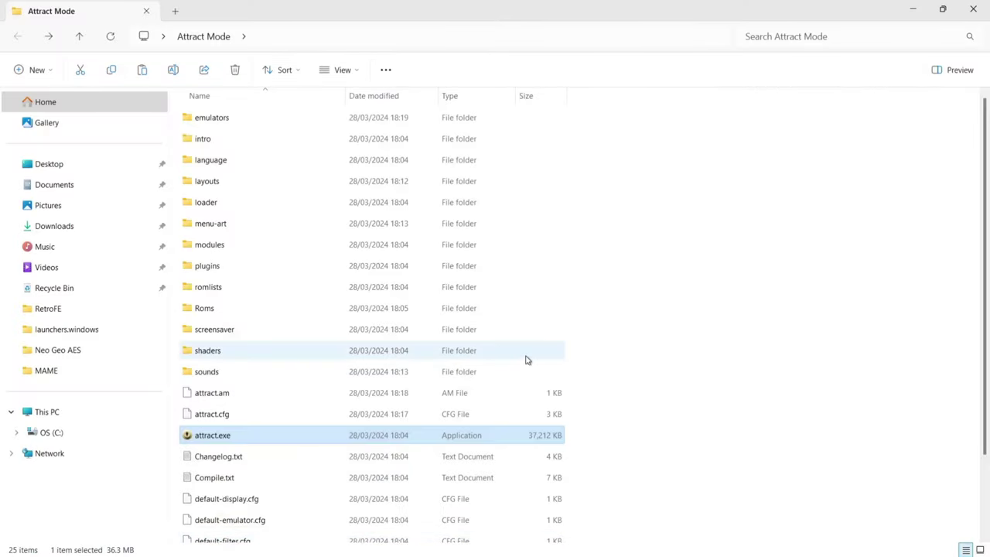
{"action": "double_click", "coordinate": [232, 121]}
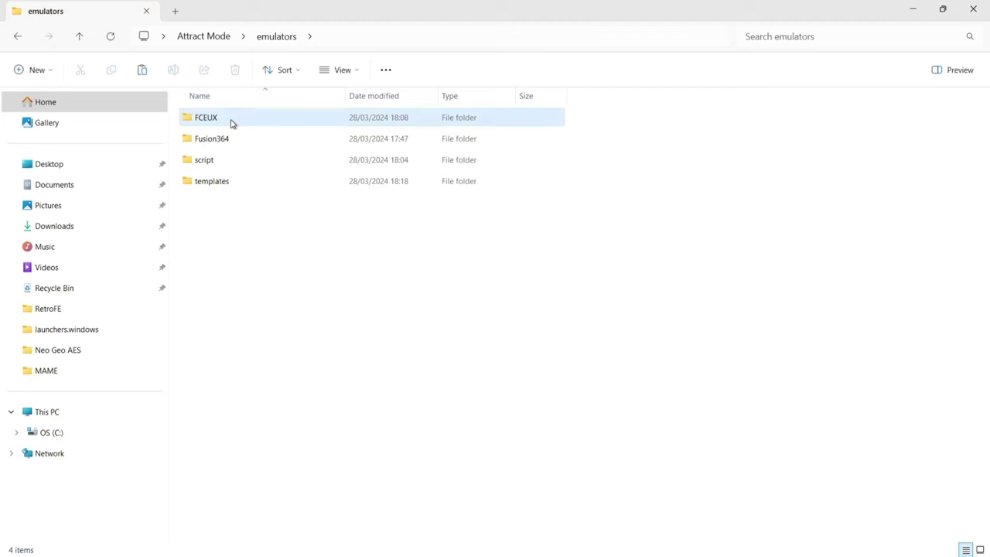
{"action": "double_click", "coordinate": [231, 121]}
{"action": "left_click", "coordinate": [222, 375]}
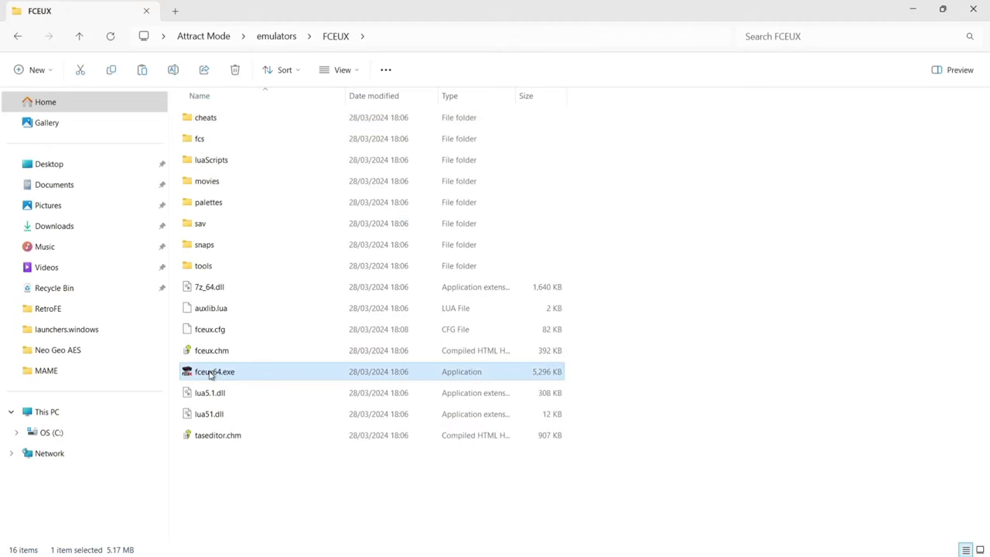
{"action": "right_click", "coordinate": [210, 374]}
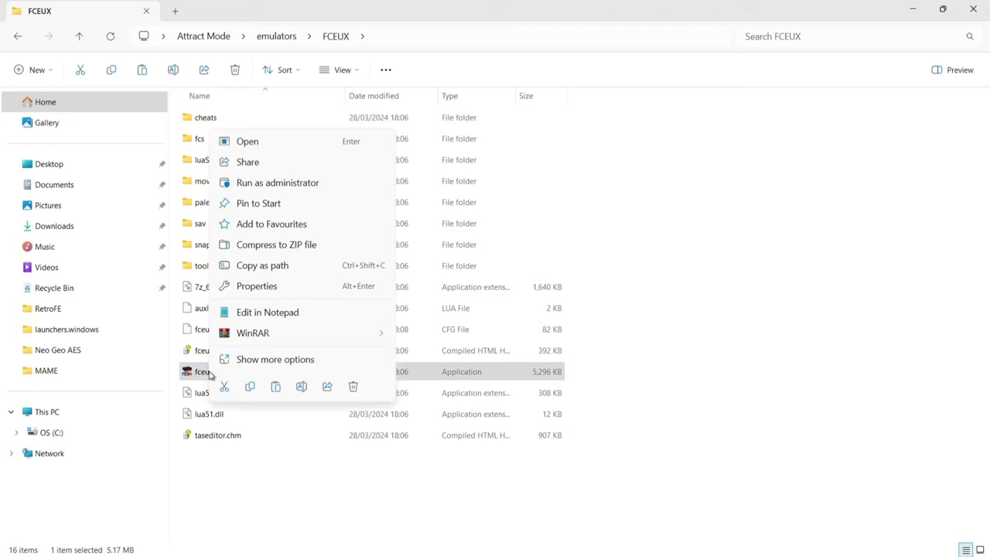
{"action": "left_click", "coordinate": [272, 265]}
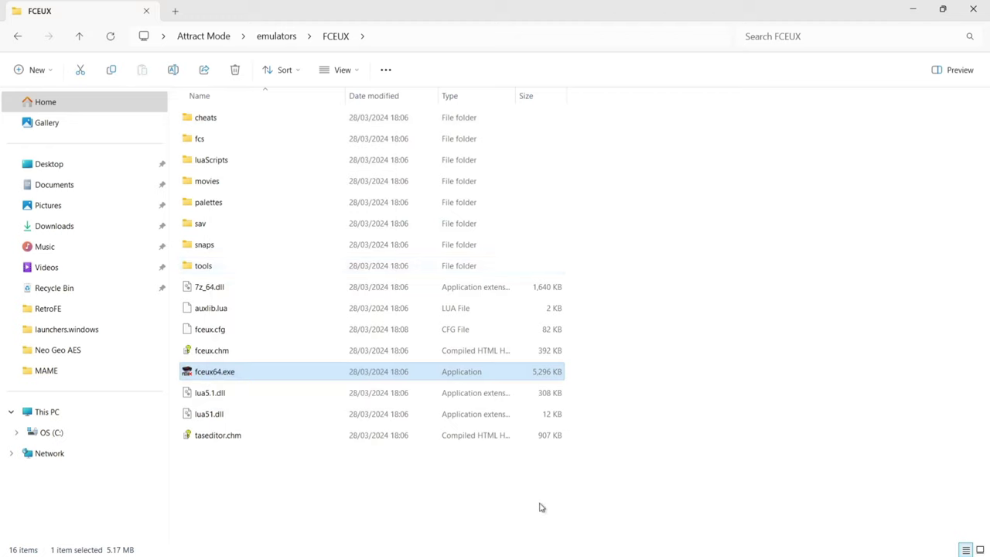
{"action": "left_click", "coordinate": [582, 546]}
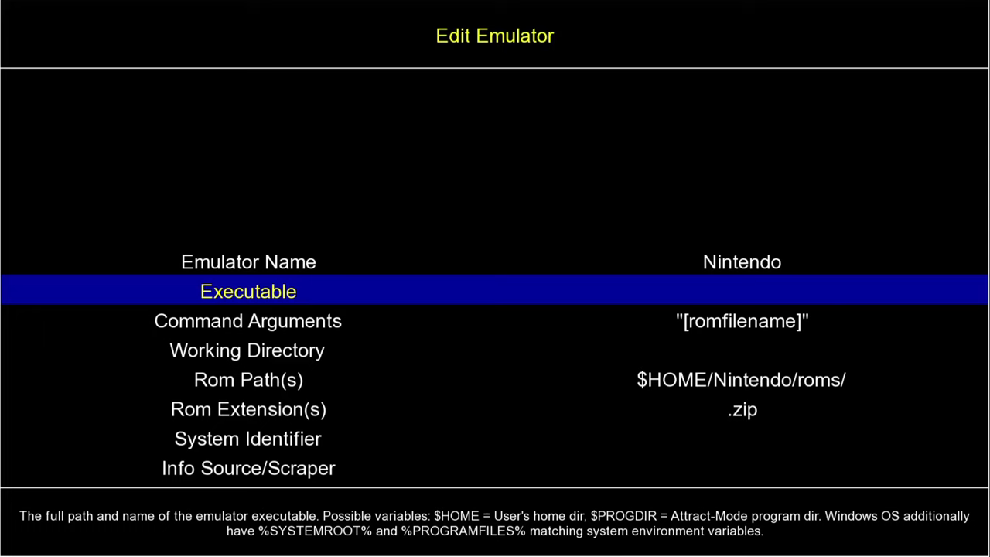
Paste the fceux64.exe path as the Nintendo executable, stripping both quote marks
{"action": "key", "text": "Return"}
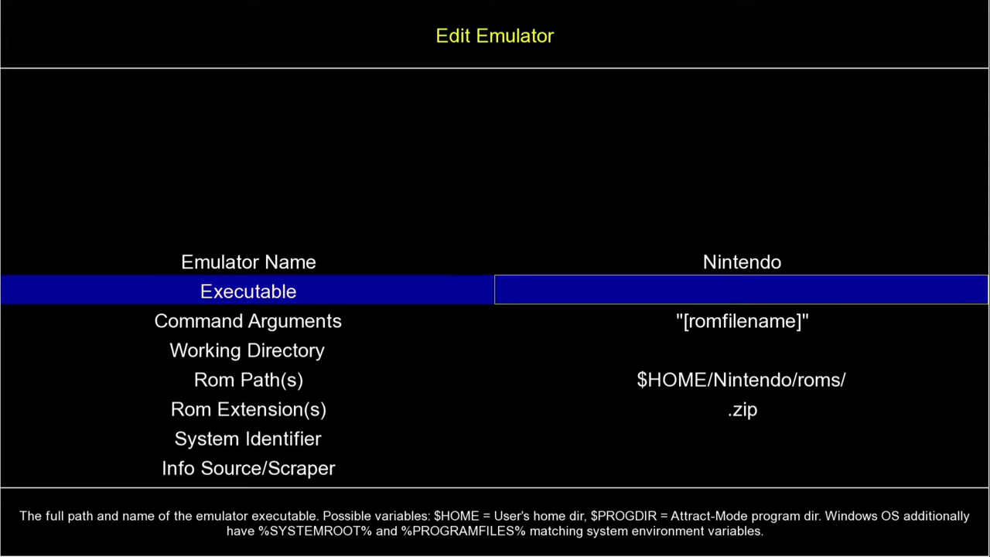
{"action": "key", "text": "ctrl+v"}
{"action": "key", "text": "BackSpace"}
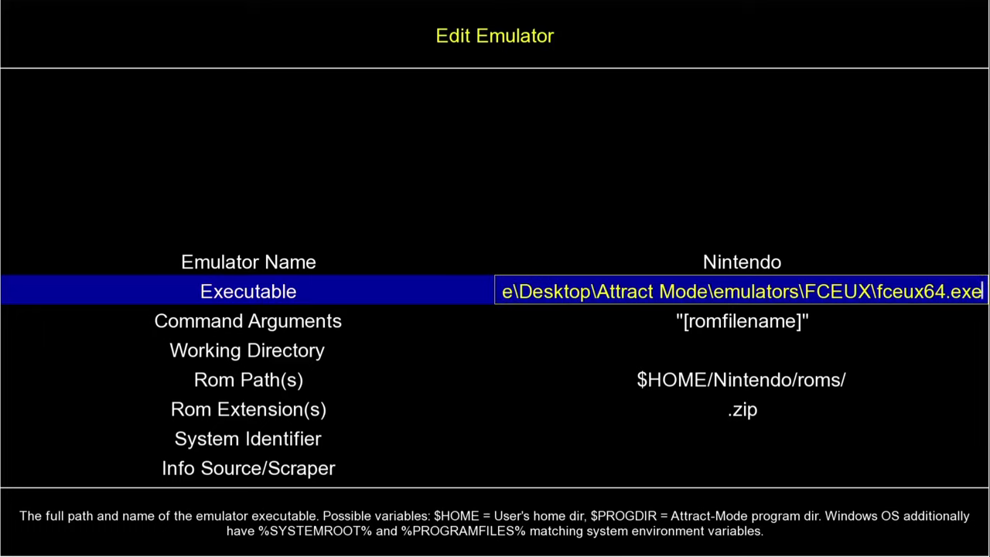
{"action": "key", "text": "Left"}
{"action": "key", "text": "Left"}
{"action": "key", "text": "Left"}
{"action": "key", "text": "Left"}
{"action": "key", "text": "Left"}
{"action": "key", "text": "Left"}
{"action": "key", "text": "Left"}
{"action": "key", "text": "Left"}
{"action": "key", "text": "Left"}
{"action": "key", "text": "Left"}
{"action": "key", "text": "Left"}
{"action": "key", "text": "Left"}
{"action": "key", "text": "Left"}
{"action": "key", "text": "Left"}
{"action": "key", "text": "Left"}
{"action": "key", "text": "Left"}
{"action": "key", "text": "Left"}
{"action": "key", "text": "Left"}
{"action": "key", "text": "Left"}
{"action": "key", "text": "Left"}
{"action": "key", "text": "Left"}
{"action": "key", "text": "Left"}
{"action": "key", "text": "Left"}
{"action": "key", "text": "Left"}
{"action": "key", "text": "Left"}
{"action": "key", "text": "Left"}
{"action": "key", "text": "Left"}
{"action": "key", "text": "Left"}
{"action": "key", "text": "Left"}
{"action": "key", "text": "Left"}
{"action": "key", "text": "Left"}
{"action": "key", "text": "Left"}
{"action": "key", "text": "Left"}
{"action": "key", "text": "Left"}
{"action": "key", "text": "Left"}
{"action": "key", "text": "Left"}
{"action": "key", "text": "Left"}
{"action": "key", "text": "Left"}
{"action": "key", "text": "Left"}
{"action": "key", "text": "Left"}
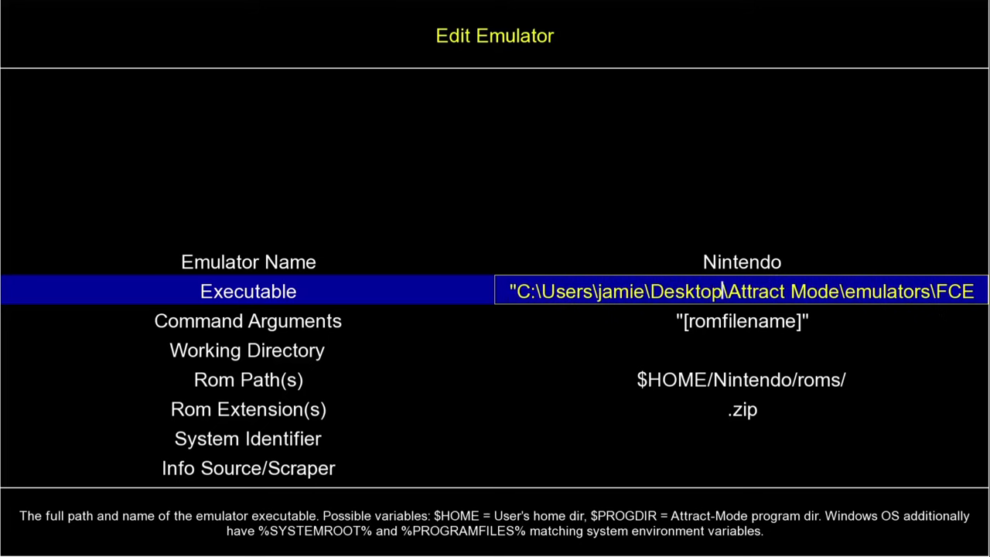
{"action": "key", "text": "Right"}
{"action": "key", "text": "BackSpace"}
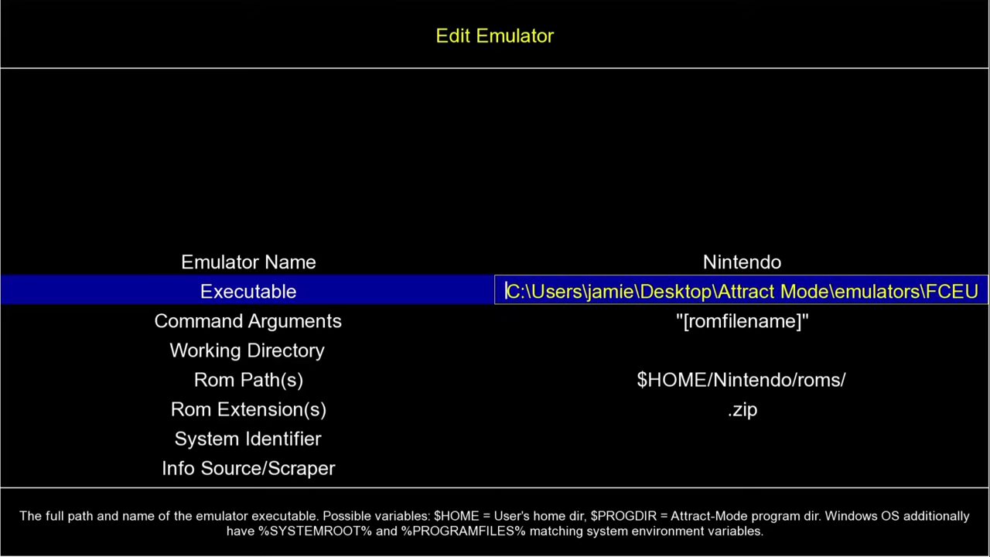
{"action": "key", "text": "Return"}
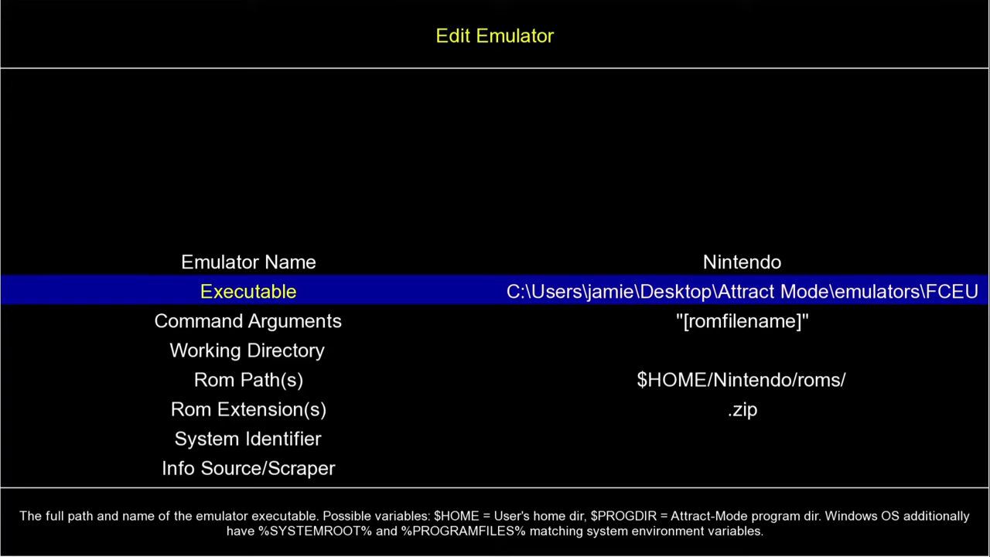
{"action": "key", "text": "Down"}
{"action": "key", "text": "Down"}
{"action": "key", "text": "Down"}
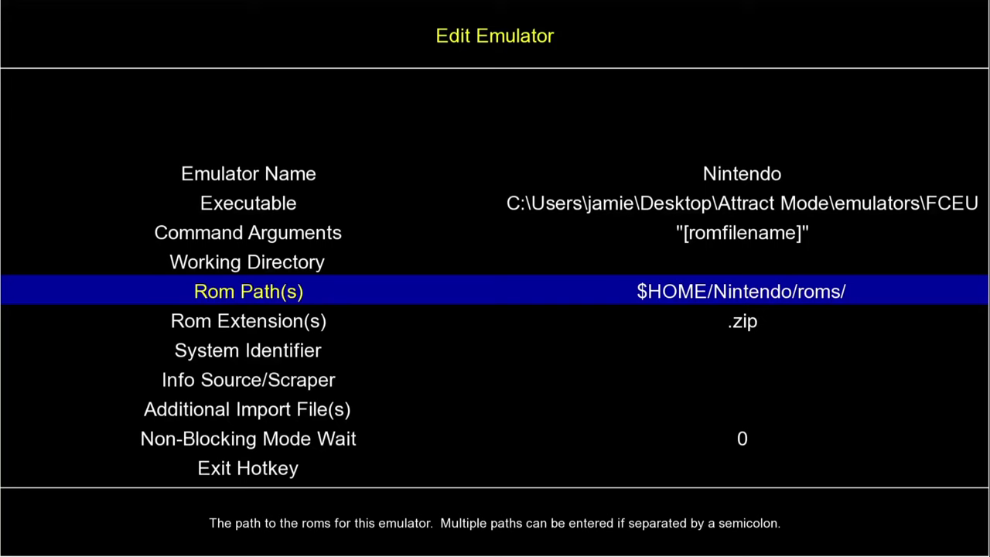
Copy the full path of the Attract Mode\Roms\nes folder from File Explorer
{"action": "key", "text": "super"}
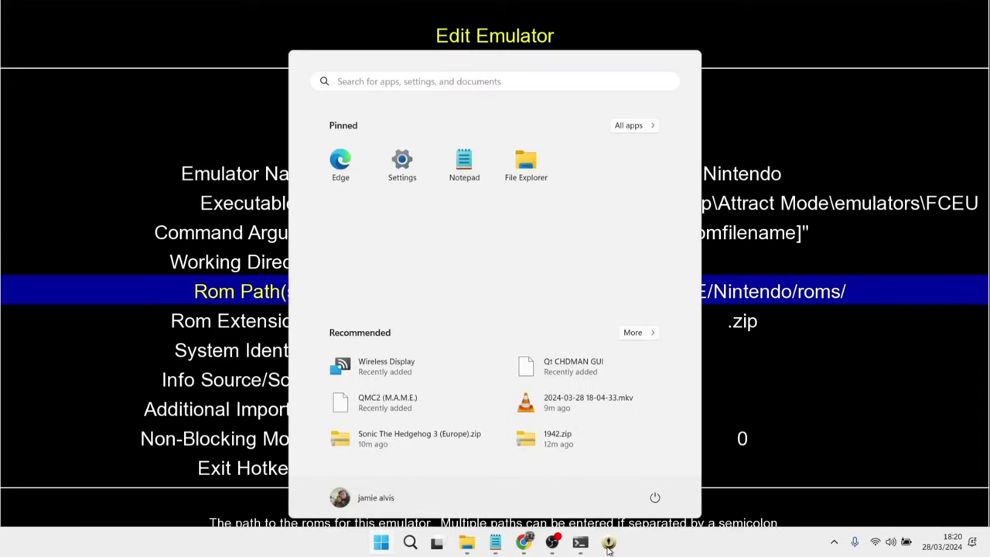
{"action": "left_click", "coordinate": [468, 546]}
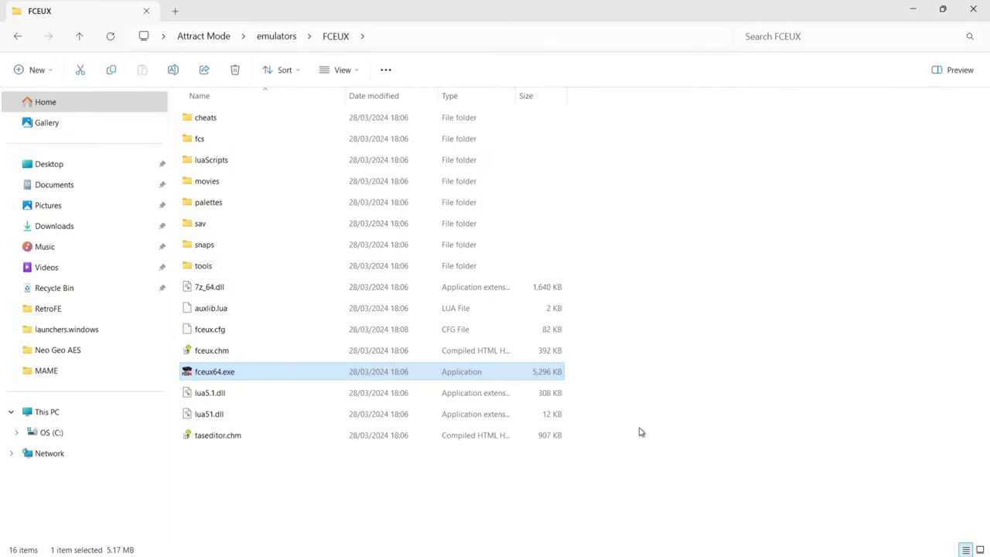
{"action": "left_click", "coordinate": [16, 36]}
{"action": "left_click", "coordinate": [14, 37]}
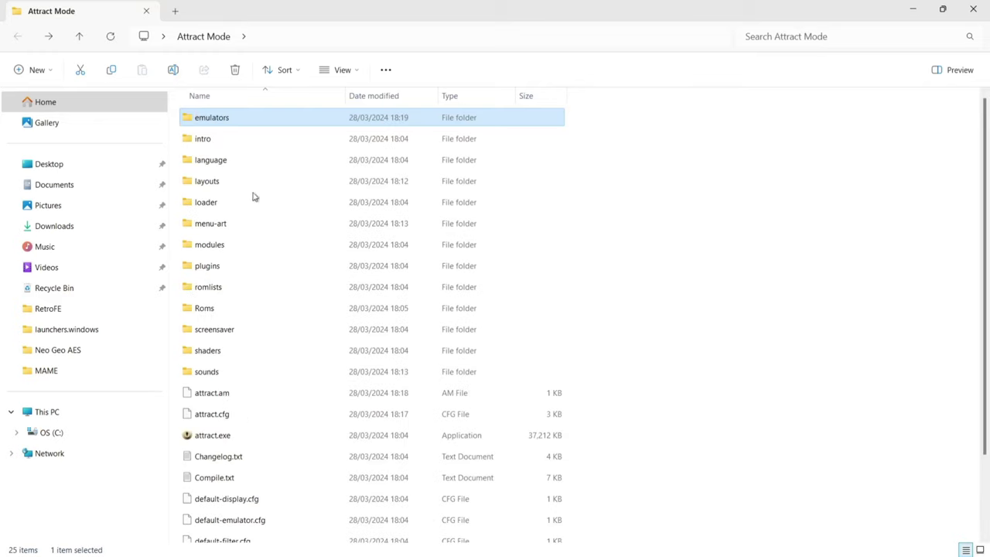
{"action": "double_click", "coordinate": [228, 308]}
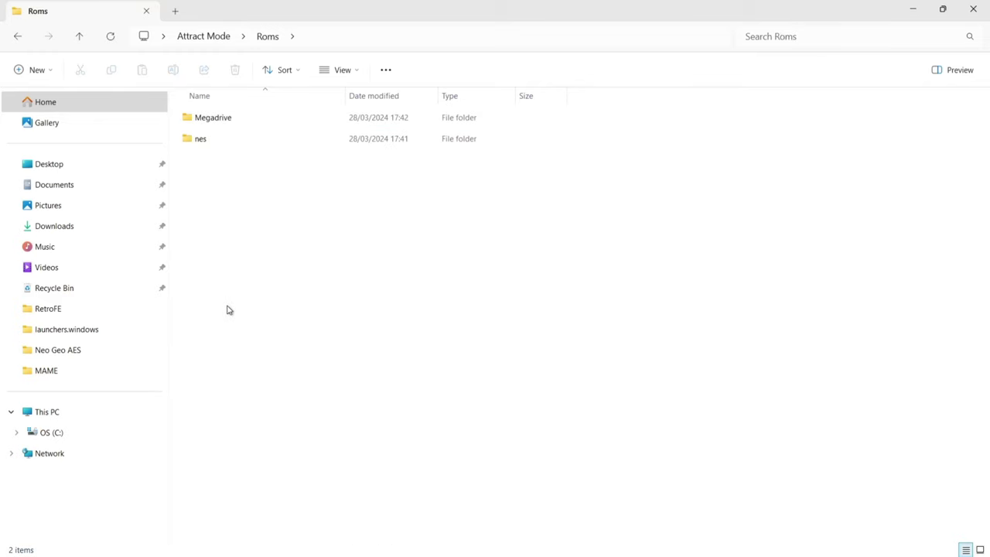
{"action": "double_click", "coordinate": [227, 139]}
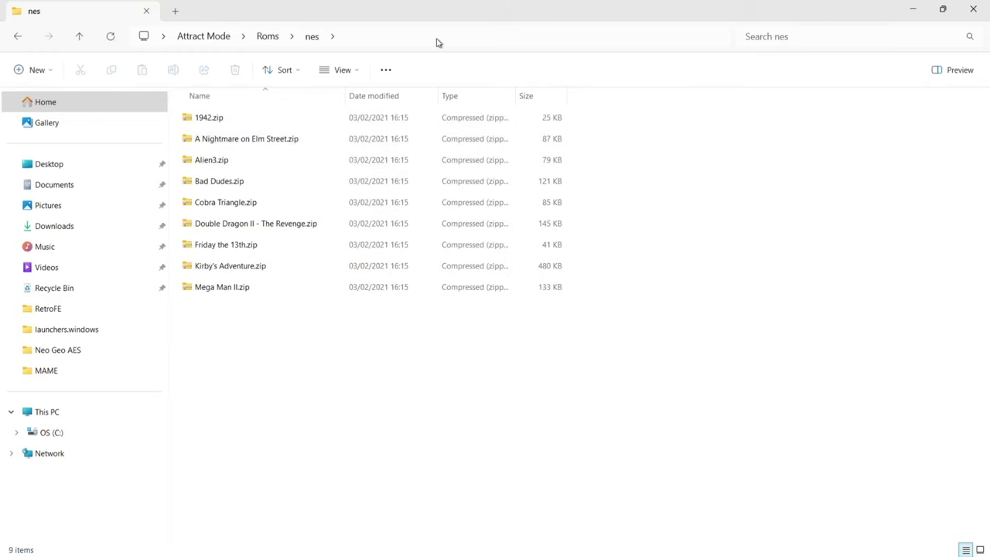
{"action": "left_click", "coordinate": [522, 36]}
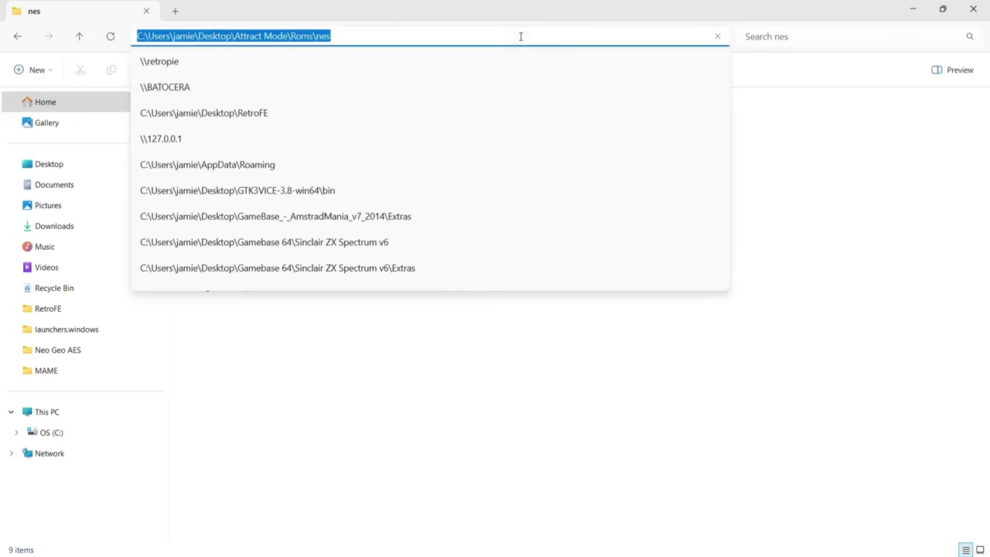
{"action": "right_click", "coordinate": [276, 38]}
{"action": "left_click", "coordinate": [316, 74]}
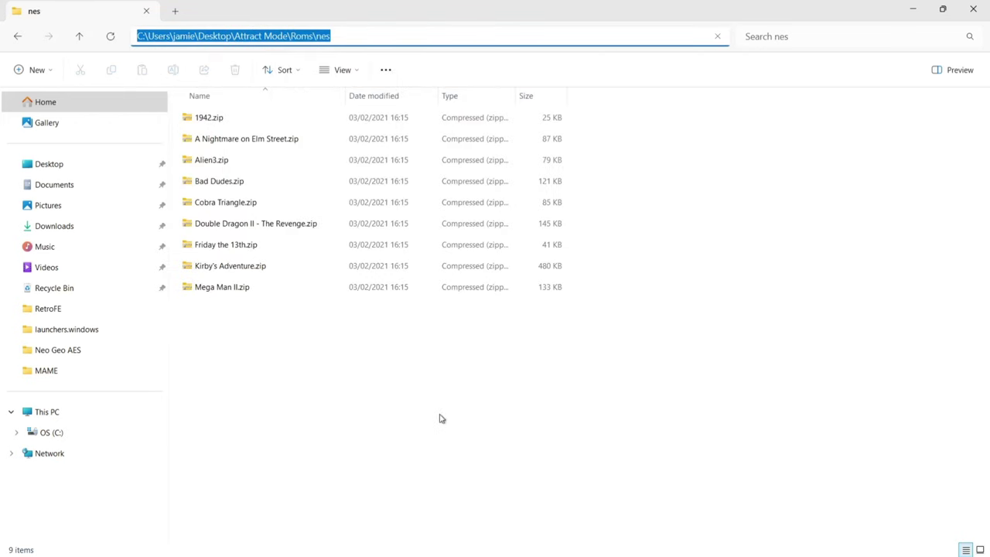
{"action": "left_click", "coordinate": [585, 546]}
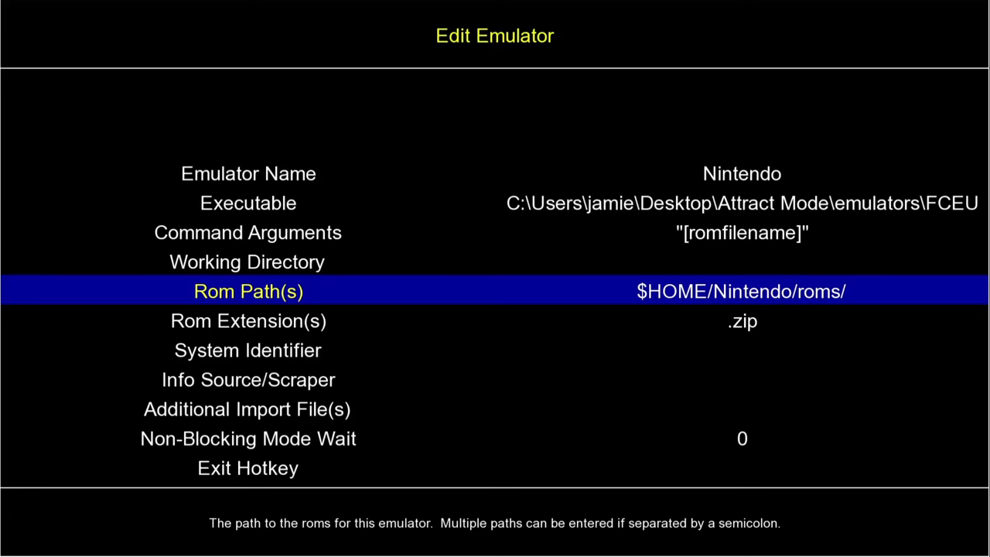
Replace $HOME/Nintendo/roms/ with the pasted Roms\nes path as the Rom Path
{"action": "key", "text": "Return"}
{"action": "key", "text": "BackSpace"}
{"action": "key", "text": "BackSpace"}
{"action": "key", "text": "BackSpace"}
{"action": "key", "text": "BackSpace"}
{"action": "key", "text": "BackSpace"}
{"action": "key", "text": "BackSpace"}
{"action": "key", "text": "BackSpace"}
{"action": "key", "text": "BackSpace"}
{"action": "key", "text": "BackSpace"}
{"action": "key", "text": "BackSpace"}
{"action": "key", "text": "BackSpace"}
{"action": "key", "text": "BackSpace"}
{"action": "key", "text": "BackSpace"}
{"action": "key", "text": "BackSpace"}
{"action": "key", "text": "BackSpace"}
{"action": "key", "text": "BackSpace"}
{"action": "key", "text": "BackSpace"}
{"action": "key", "text": "BackSpace"}
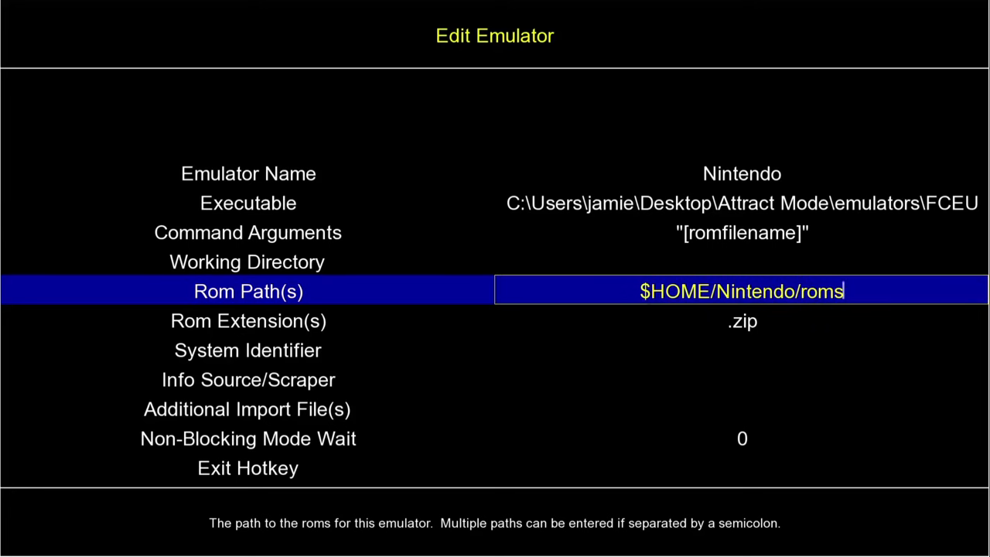
{"action": "key", "text": "BackSpace"}
{"action": "key", "text": "BackSpace"}
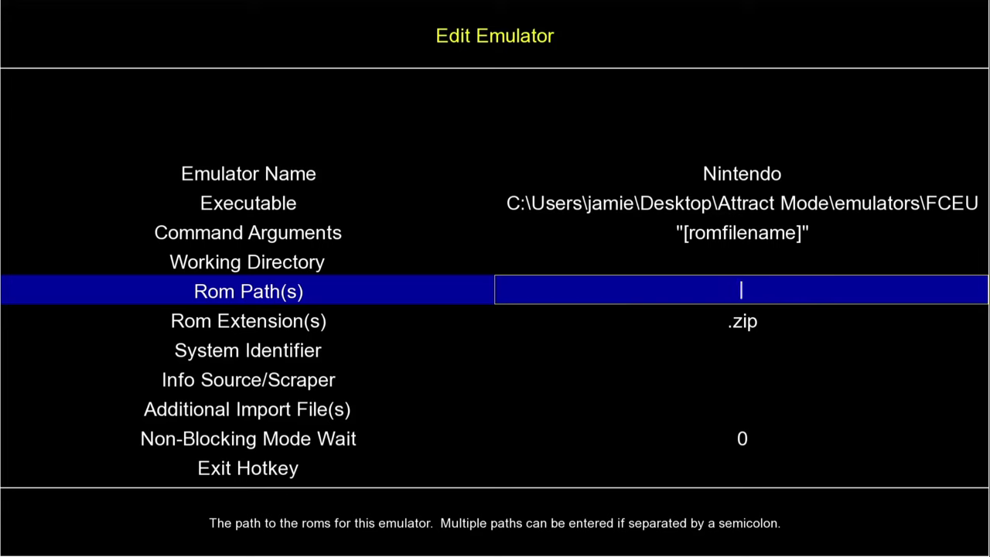
{"action": "key", "text": "ctrl+v"}
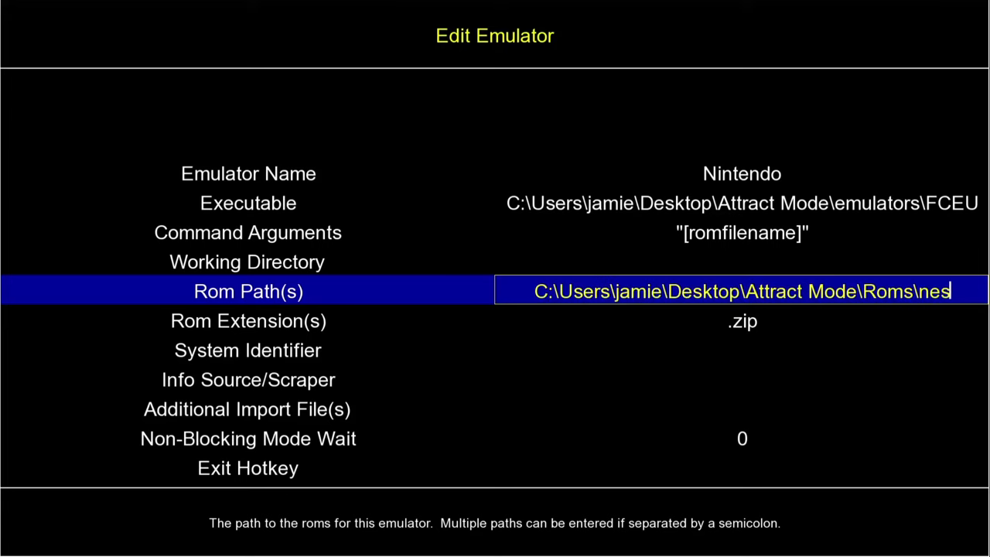
{"action": "key", "text": "Return"}
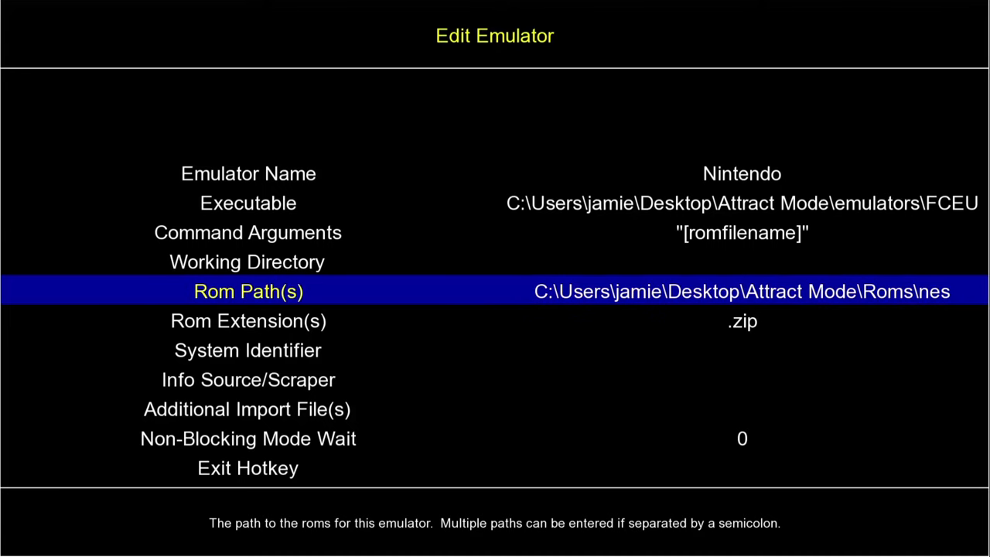
{"action": "key", "text": "Down"}
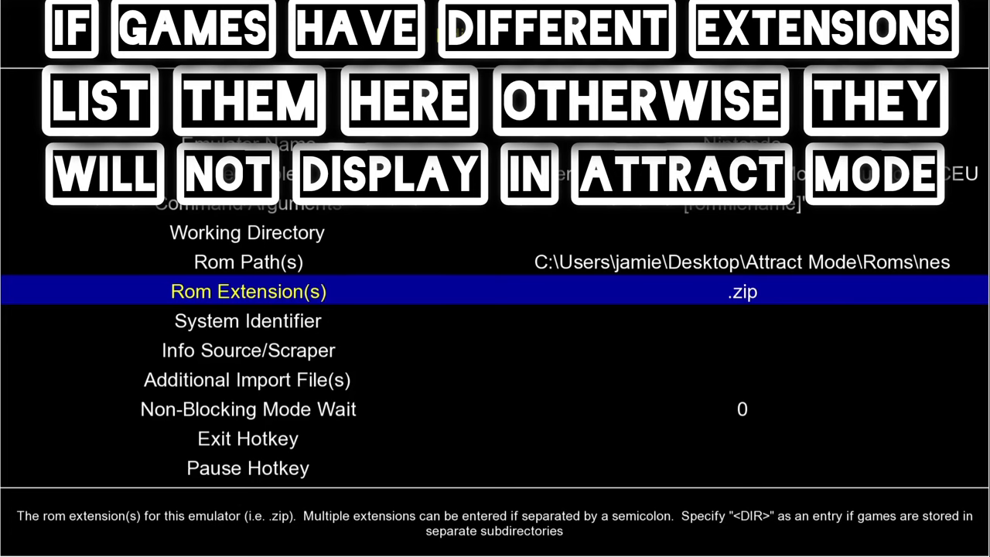
{"action": "key", "text": "Down"}
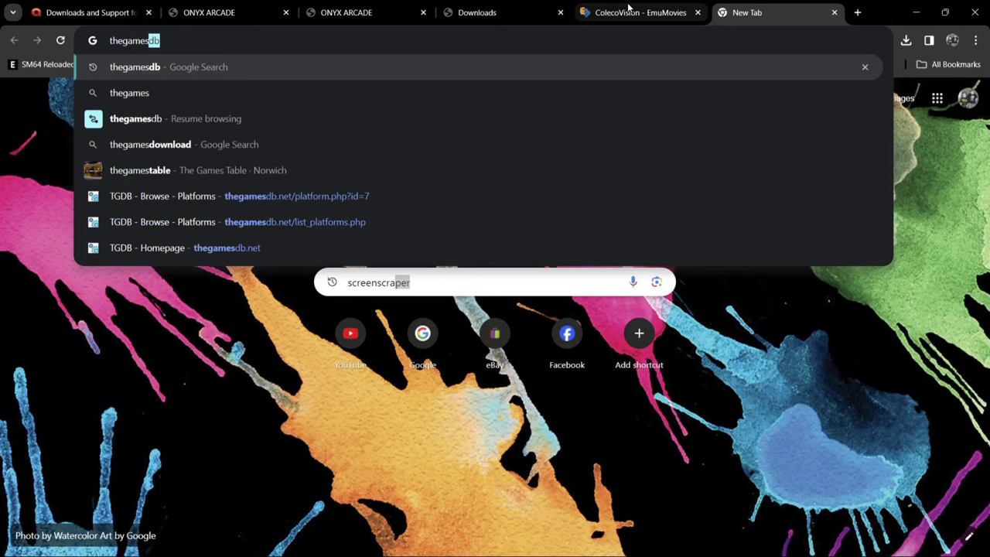
Search for TheGamesDB and open its Platforms list
{"action": "type", "text": "dcb"}
{"action": "key", "text": "Return"}
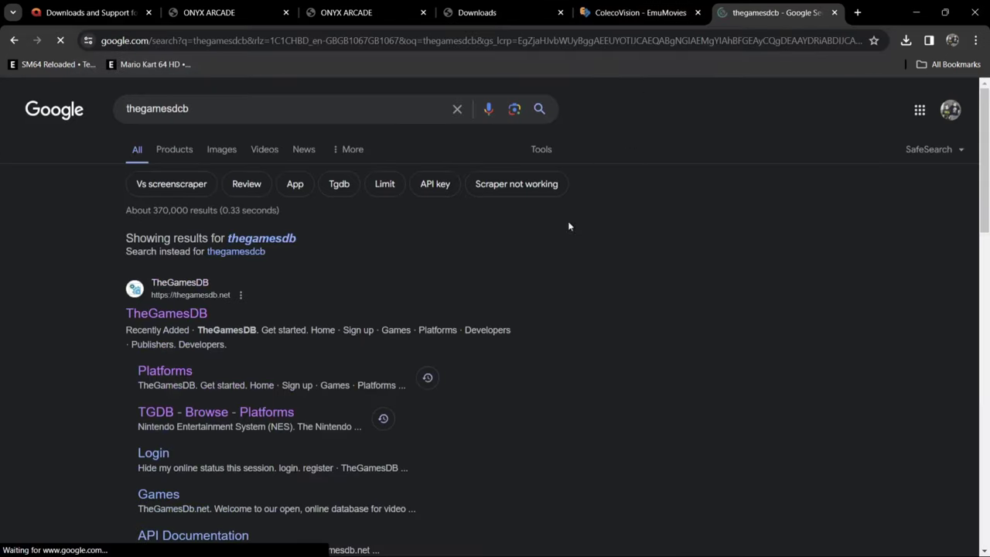
{"action": "left_click", "coordinate": [147, 317]}
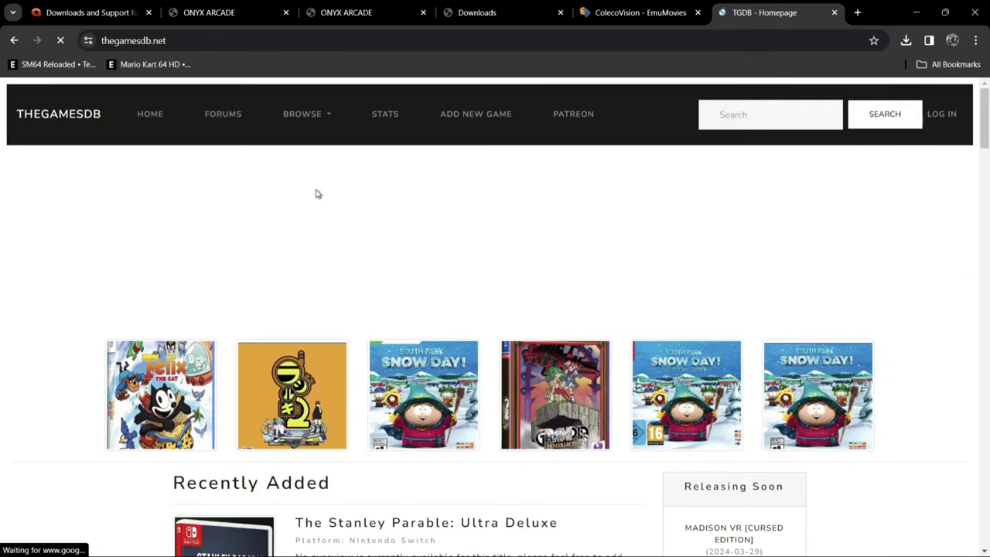
{"action": "left_click", "coordinate": [326, 116]}
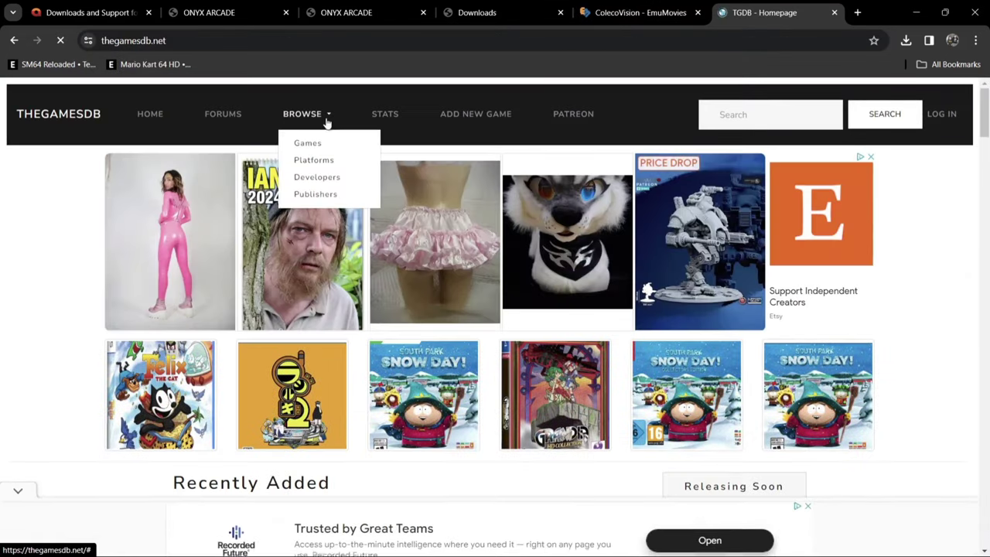
{"action": "left_click", "coordinate": [311, 161]}
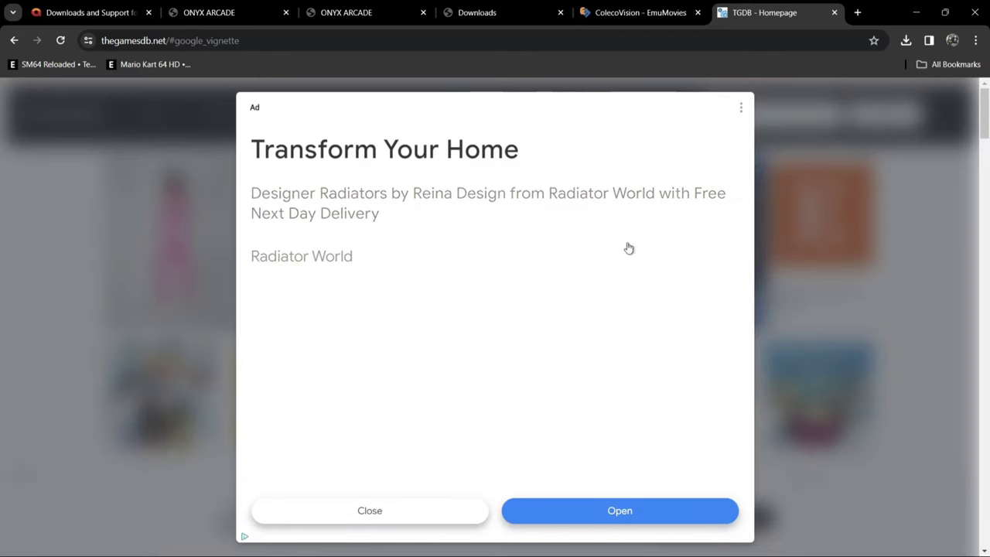
{"action": "left_click", "coordinate": [393, 507]}
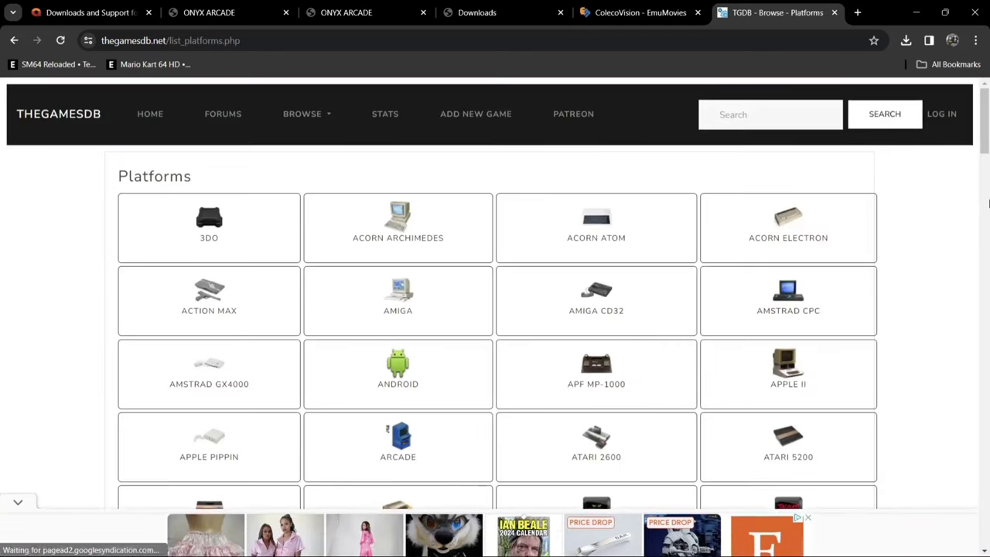
{"action": "scroll", "coordinate": [987, 147], "scroll_direction": "down", "scroll_amount": 3}
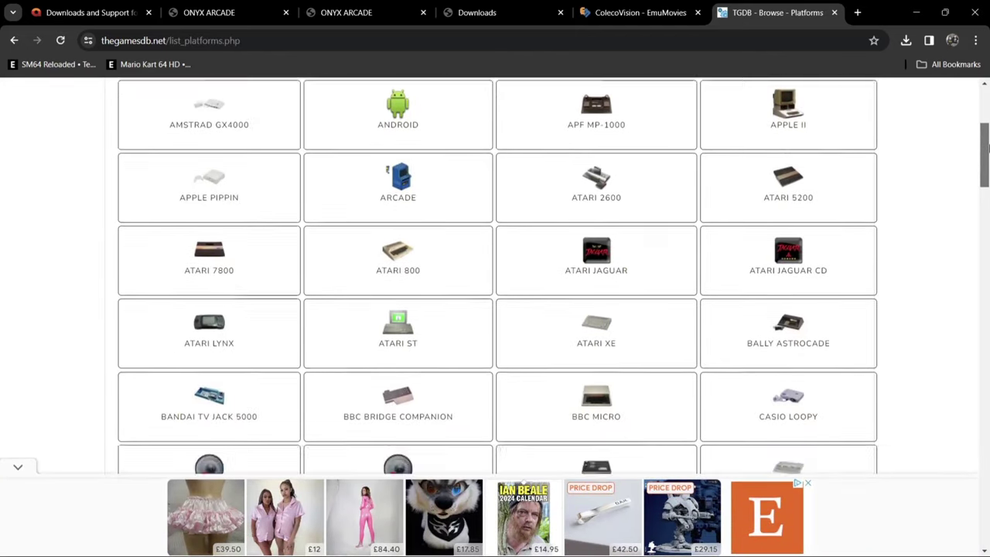
{"action": "left_click_drag", "start_coordinate": [987, 148], "coordinate": [988, 285]}
Open the NES platform page and copy the name 'Nintendo Entertainment System (NES)'
{"action": "left_click", "coordinate": [589, 379]}
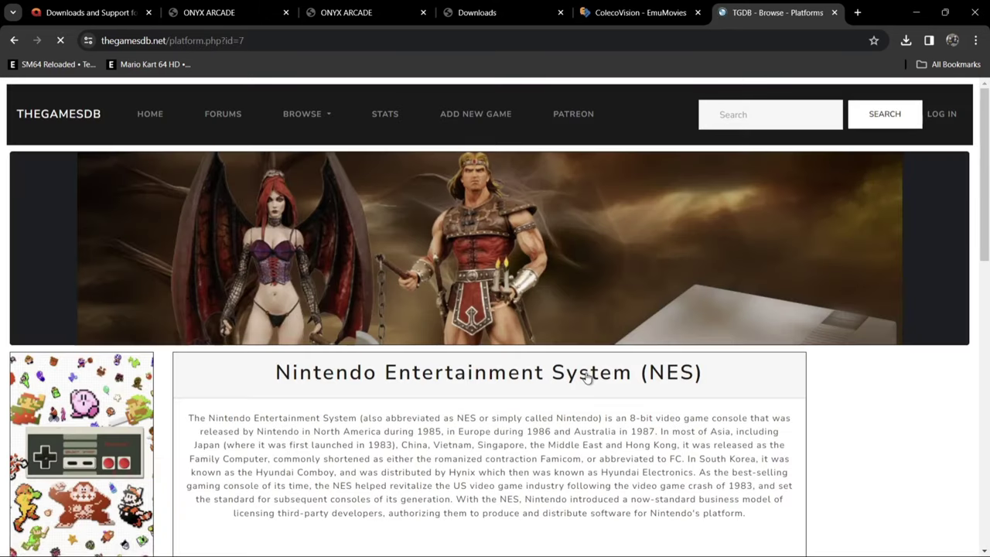
{"action": "left_click_drag", "start_coordinate": [987, 130], "coordinate": [987, 227]}
{"action": "left_click_drag", "start_coordinate": [545, 248], "coordinate": [108, 256]}
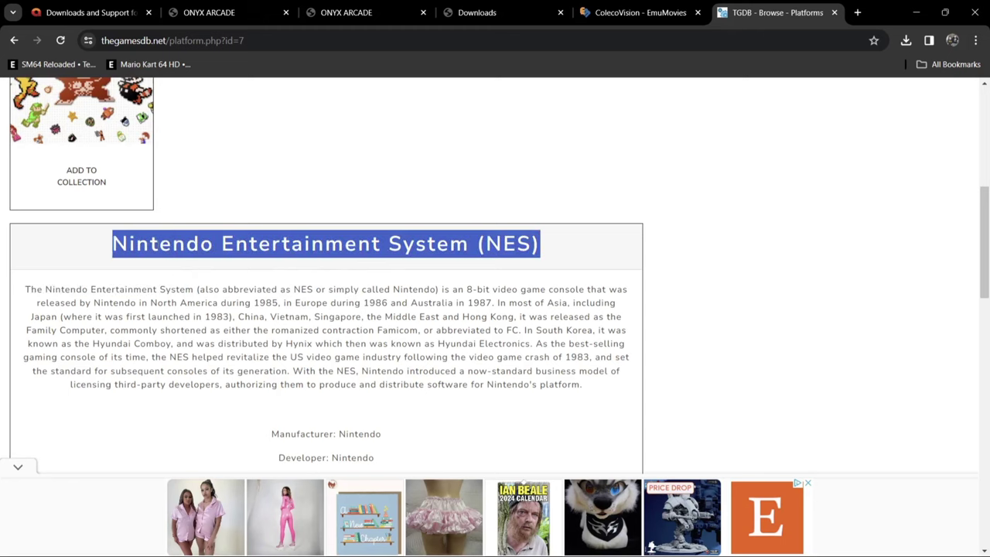
{"action": "right_click", "coordinate": [158, 247]}
{"action": "left_click", "coordinate": [175, 261]}
Set the System Identifier to 'Nintendo Entertainment System (NES)'
{"action": "key", "text": "super"}
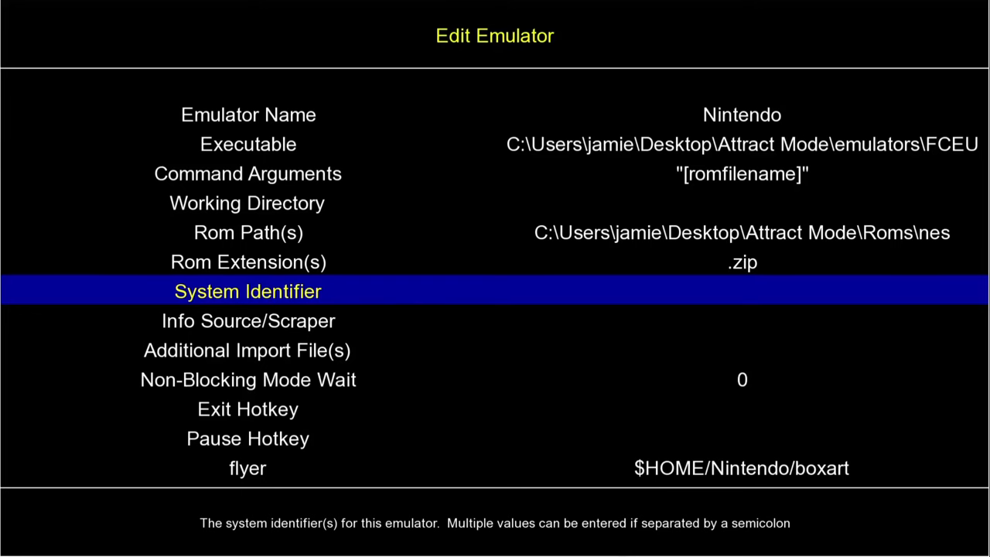
{"action": "key", "text": "Return"}
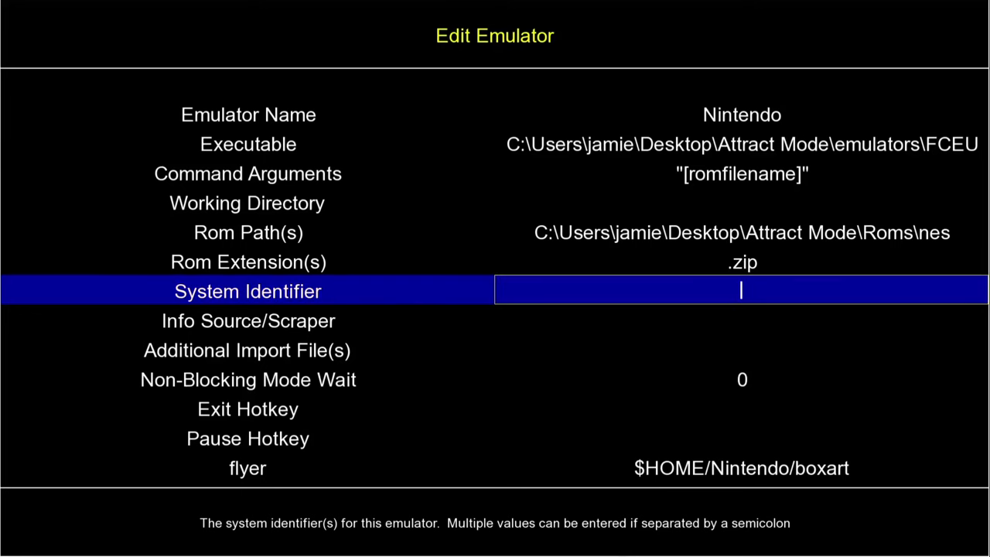
{"action": "key", "text": "ctrl+v"}
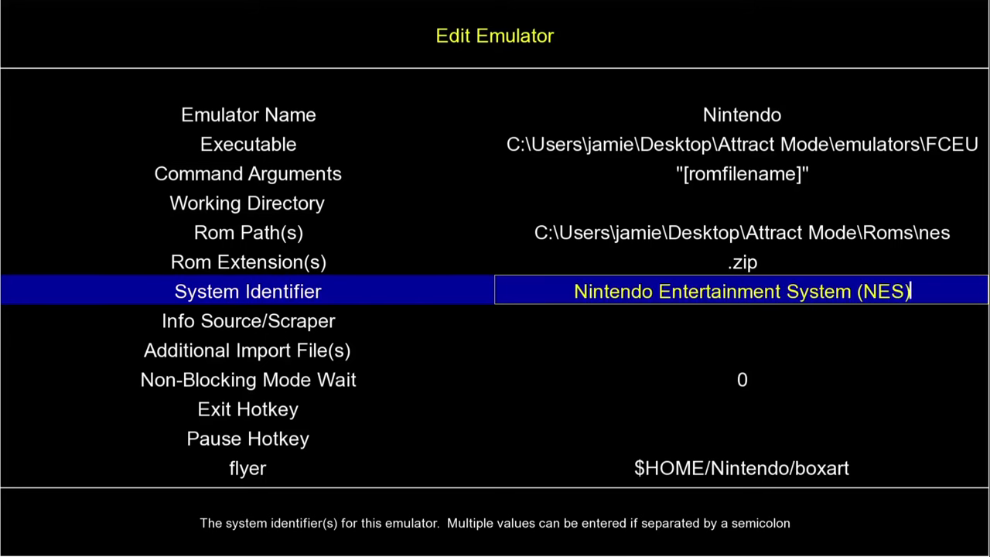
{"action": "key", "text": "Return"}
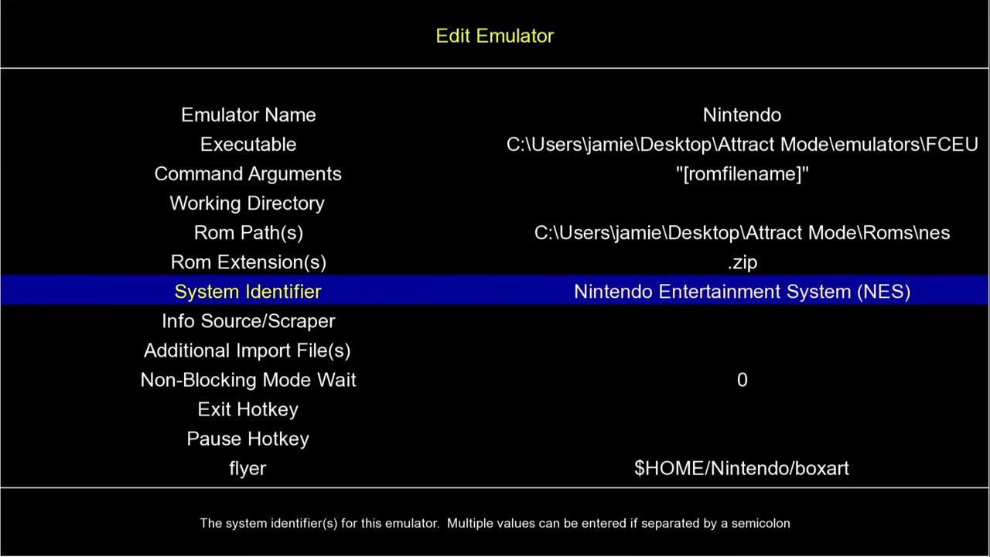
Set the Info Source/Scraper to thegamesdb.net
{"action": "key", "text": "Down"}
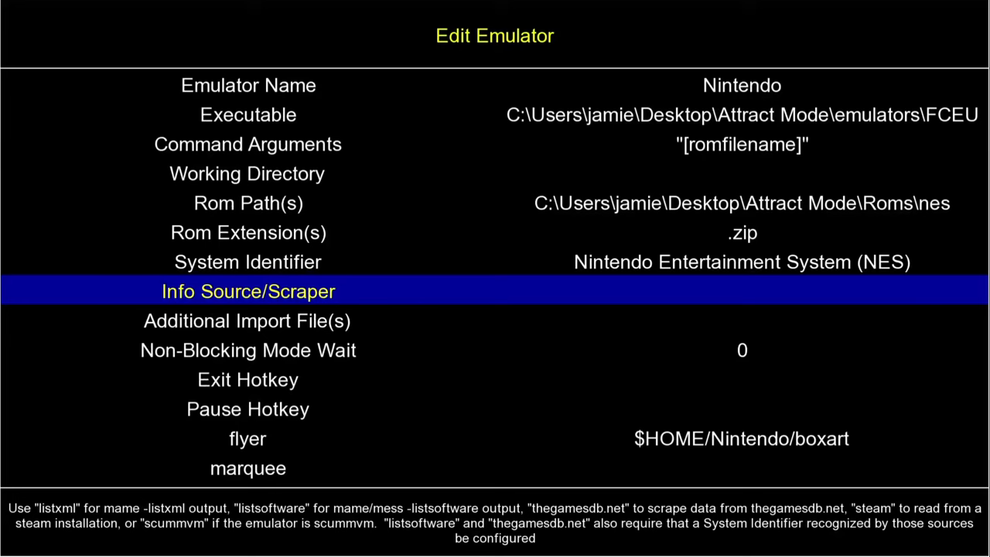
{"action": "key", "text": "Return"}
{"action": "type", "text": "listsoftware"}
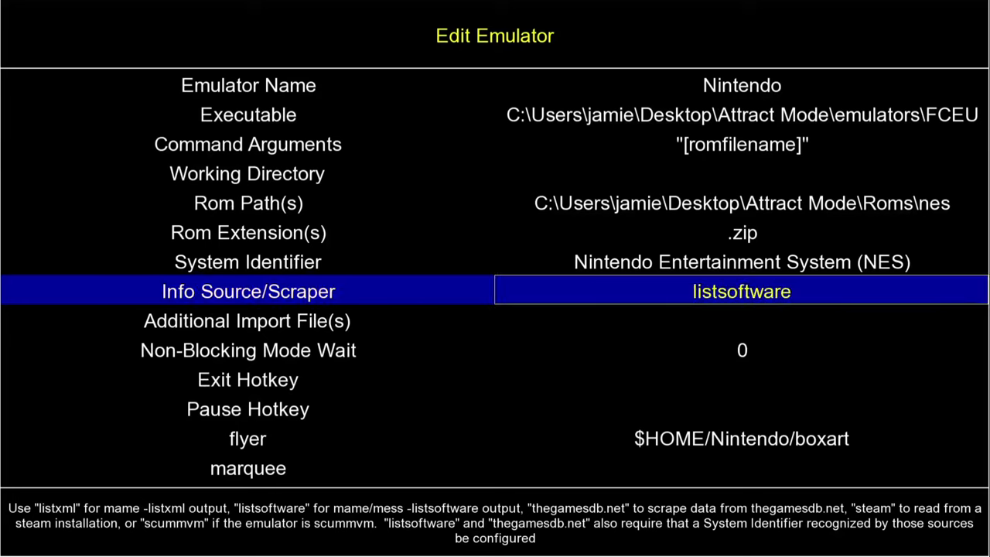
{"action": "key", "text": "Right"}
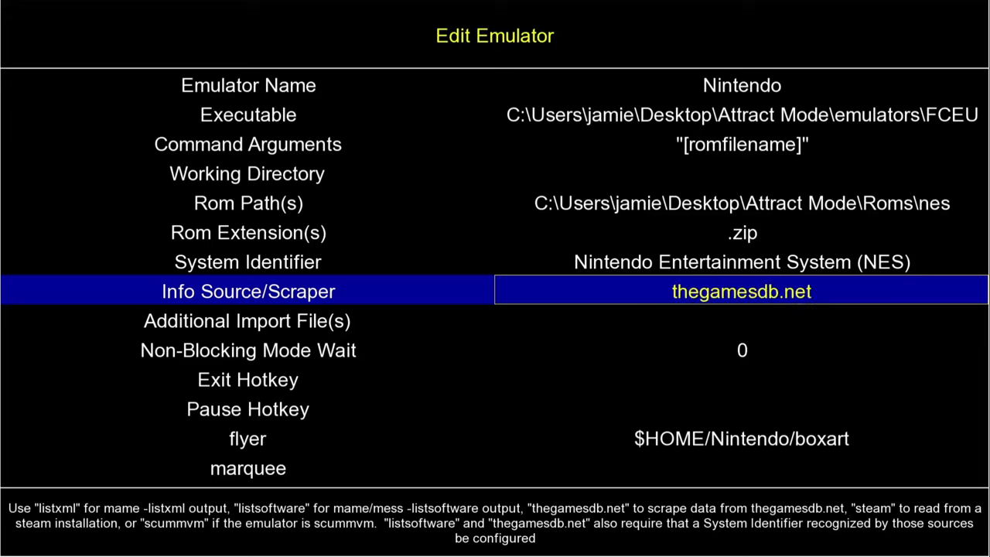
{"action": "key", "text": "Right"}
{"action": "key", "text": "Left"}
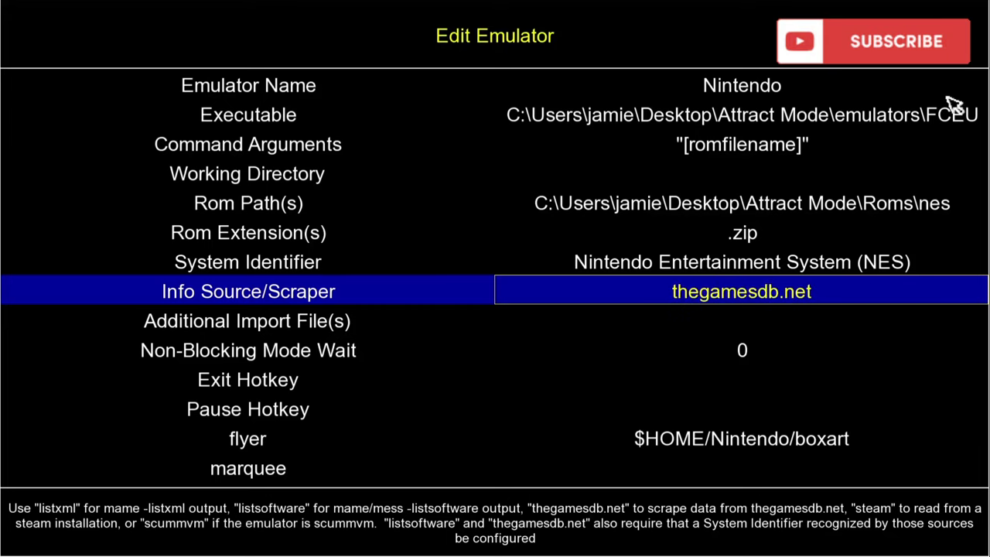
{"action": "key", "text": "Return"}
{"action": "key", "text": "Down"}
{"action": "key", "text": "Down"}
{"action": "key", "text": "Down"}
{"action": "key", "text": "Down"}
{"action": "key", "text": "Down"}
{"action": "key", "text": "Down"}
{"action": "key", "text": "Down"}
{"action": "key", "text": "Down"}
{"action": "key", "text": "Down"}
{"action": "key", "text": "Down"}
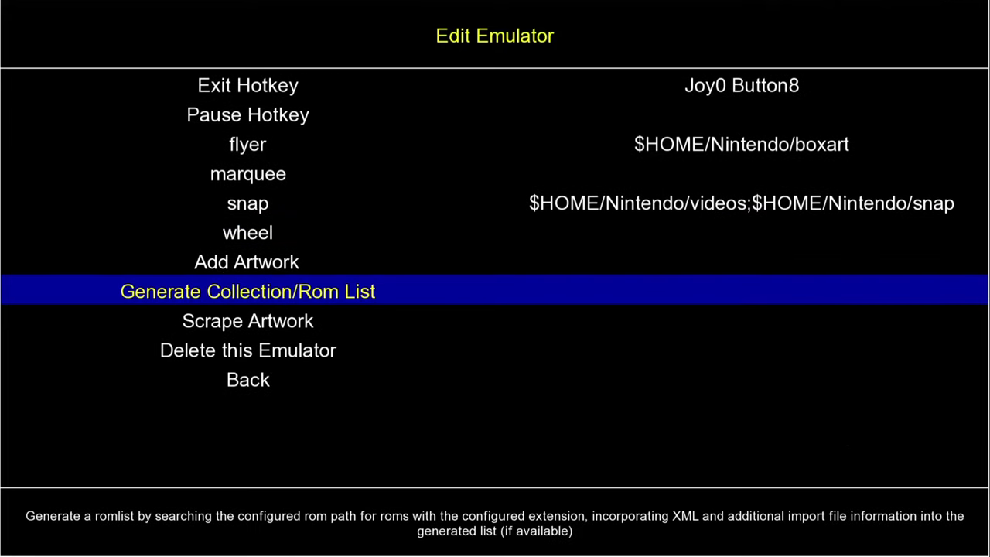
Generate the Nintendo rom list (9 entries) and scrape 52 artwork files
{"action": "key", "text": "Return"}
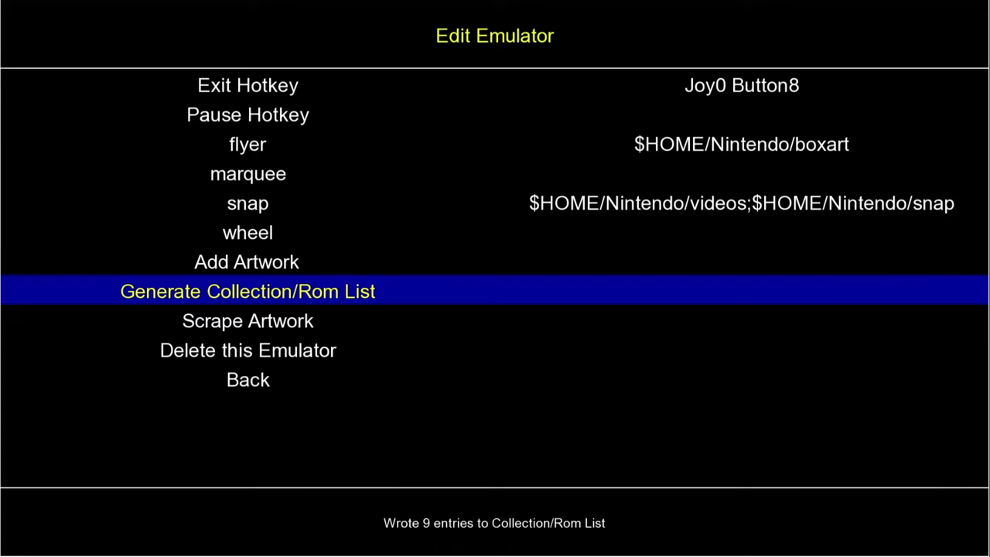
{"action": "key", "text": "Down"}
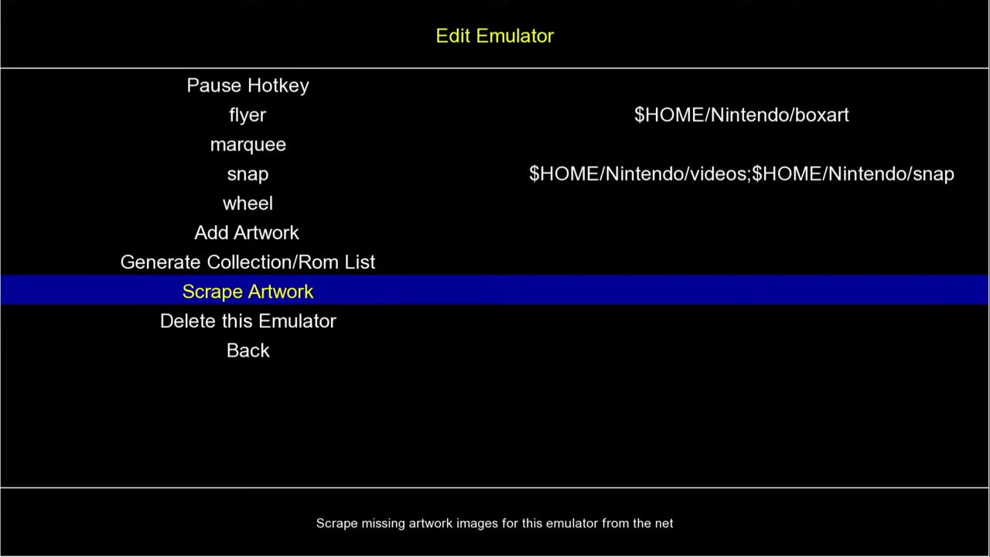
{"action": "key", "text": "Return"}
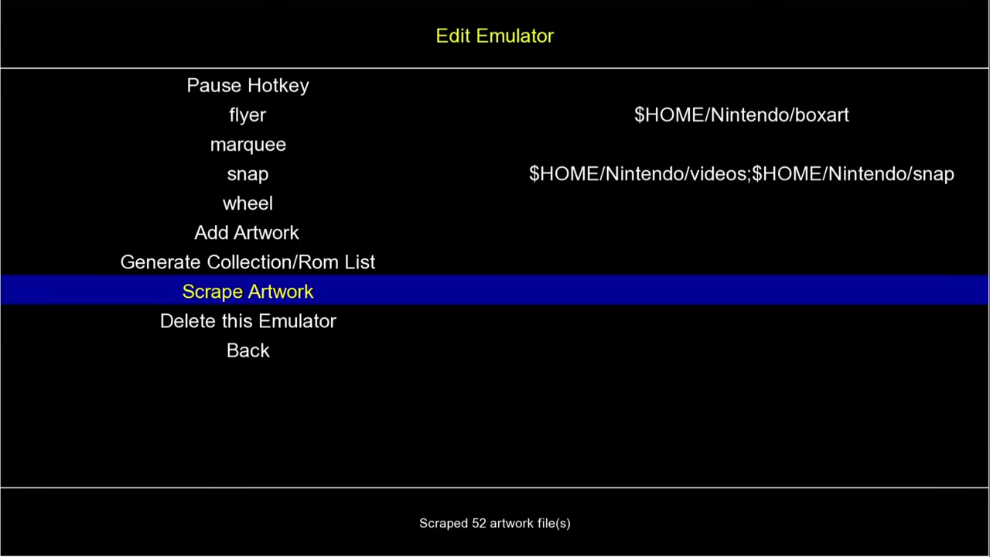
{"action": "key", "text": "Down"}
{"action": "key", "text": "Down"}
Leave configuration and browse the NES game list down to Kirby's Adventure
{"action": "key", "text": "Return"}
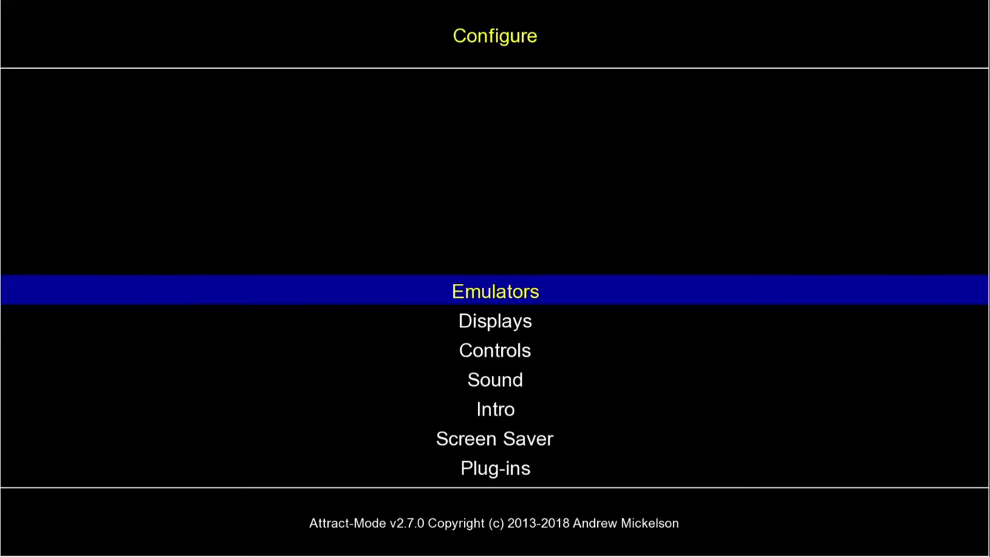
{"action": "key", "text": "Down"}
{"action": "key", "text": "Down"}
{"action": "key", "text": "Down"}
{"action": "key", "text": "Down"}
{"action": "key", "text": "Down"}
{"action": "key", "text": "Down"}
{"action": "key", "text": "Down"}
{"action": "key", "text": "Down"}
{"action": "key", "text": "Down"}
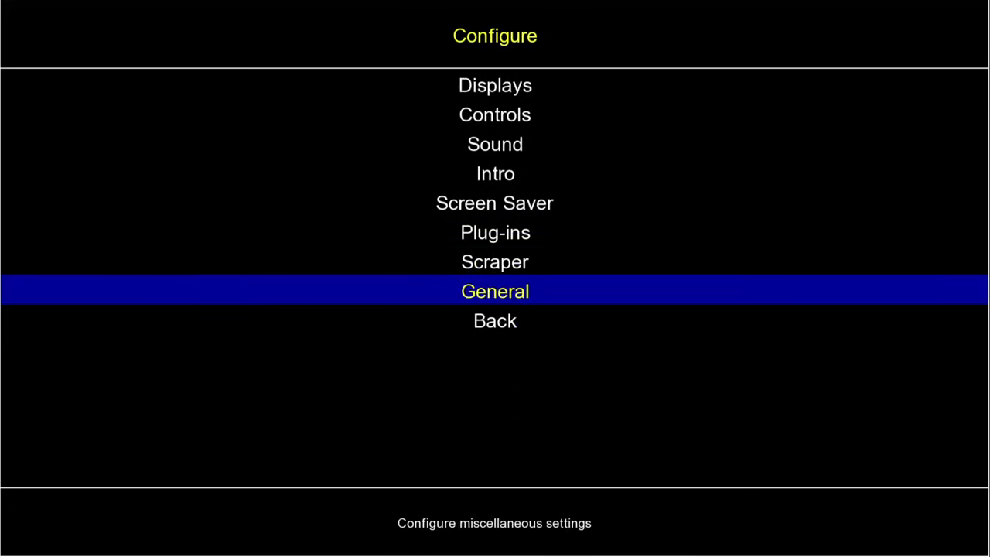
{"action": "key", "text": "Return"}
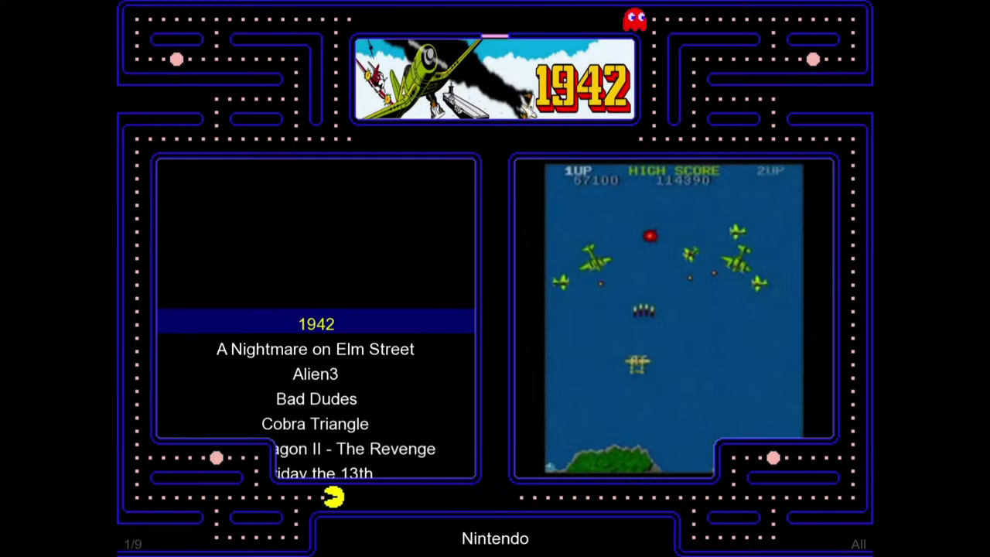
{"action": "key", "text": "Down"}
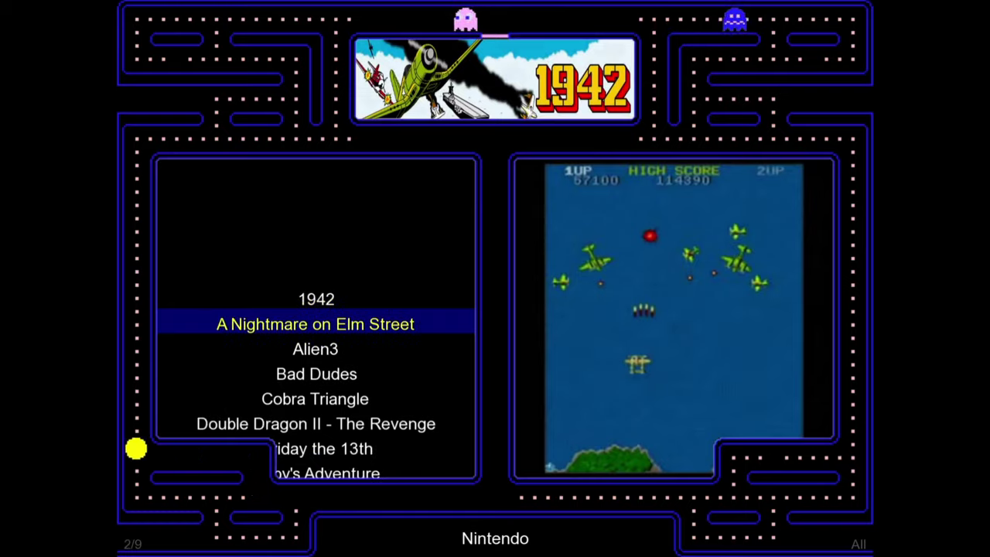
{"action": "key", "text": "Down"}
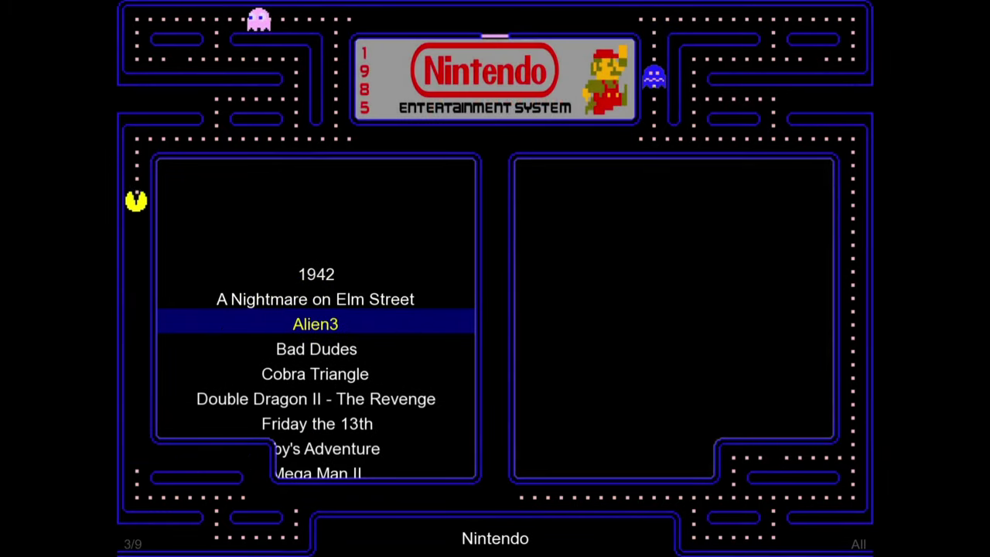
{"action": "key", "text": "Down"}
{"action": "key", "text": "Down"}
{"action": "key", "text": "Down"}
{"action": "key", "text": "Down"}
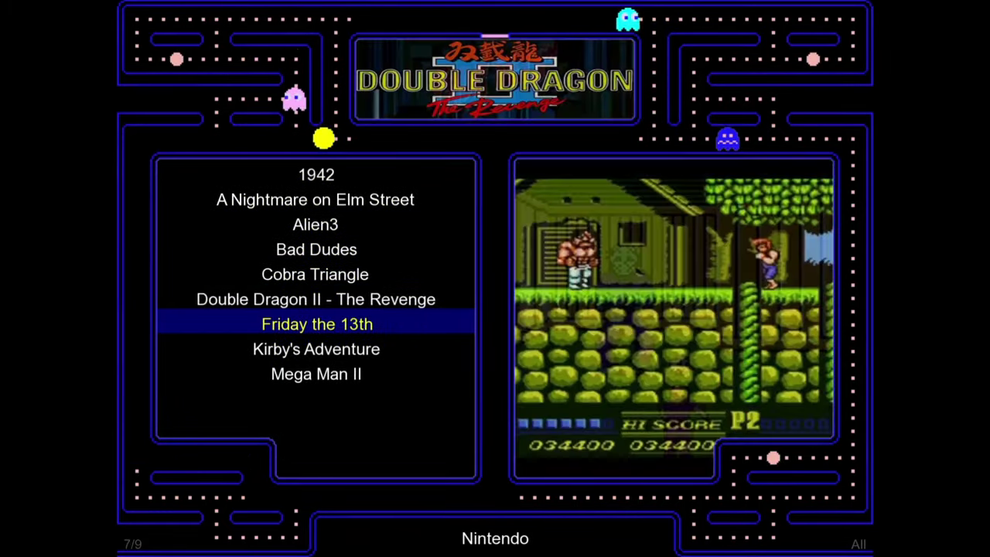
{"action": "key", "text": "Down"}
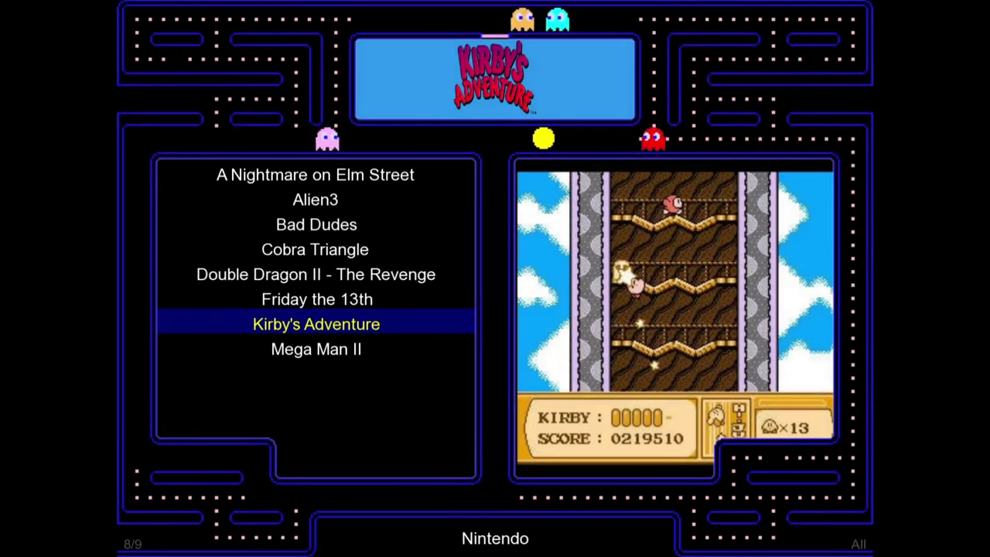
Reopen the Configure menu and highlight Displays
{"action": "key", "text": "Tab"}
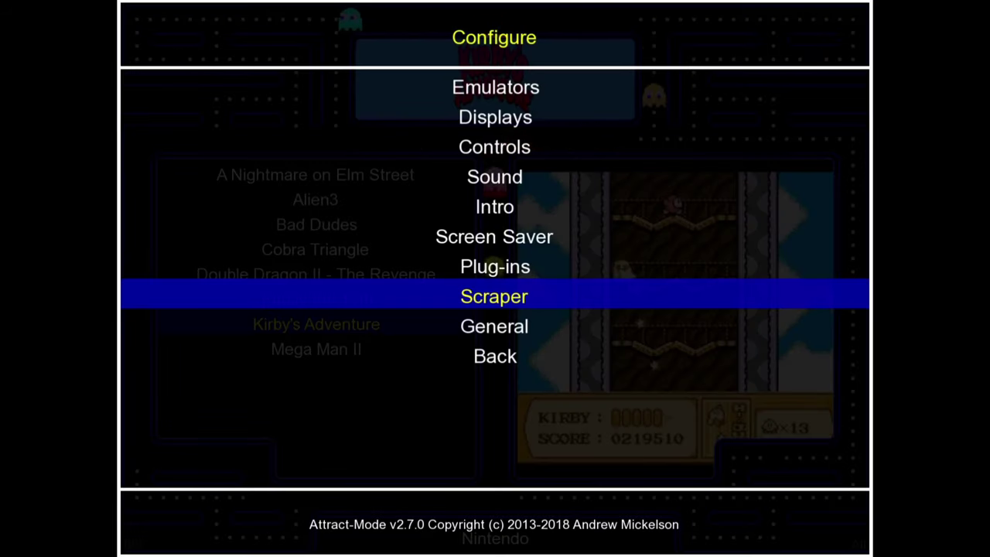
{"action": "key", "text": "Up"}
{"action": "key", "text": "Up"}
{"action": "key", "text": "Up"}
{"action": "key", "text": "Up"}
{"action": "key", "text": "Up"}
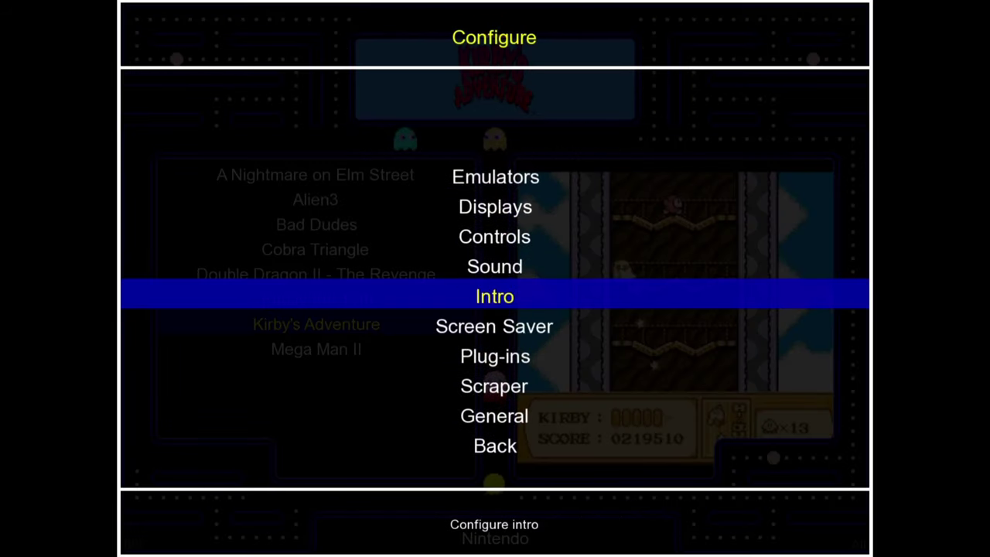
{"action": "key", "text": "Up"}
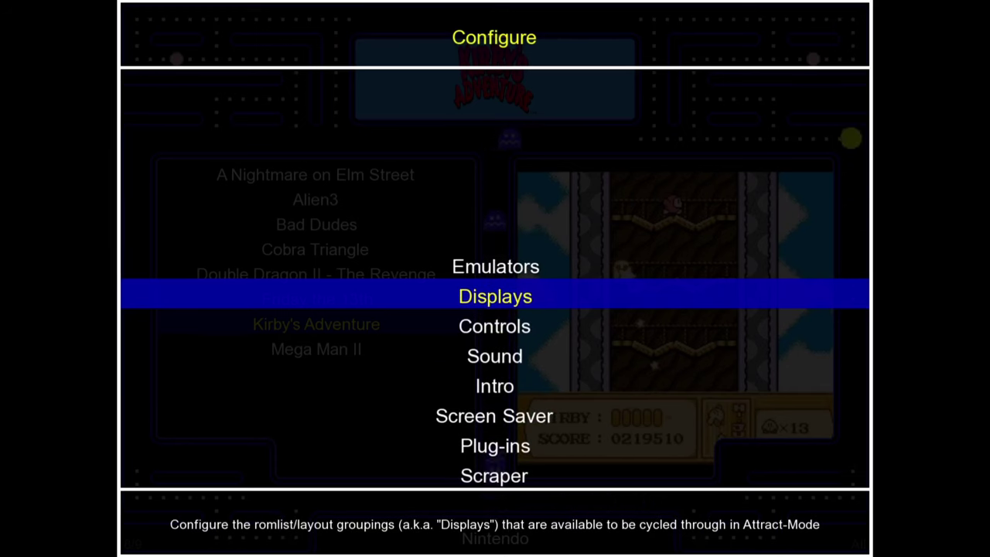
Switch the Nintendo display's layout from Attrac-Man to nevato
{"action": "key", "text": "Return"}
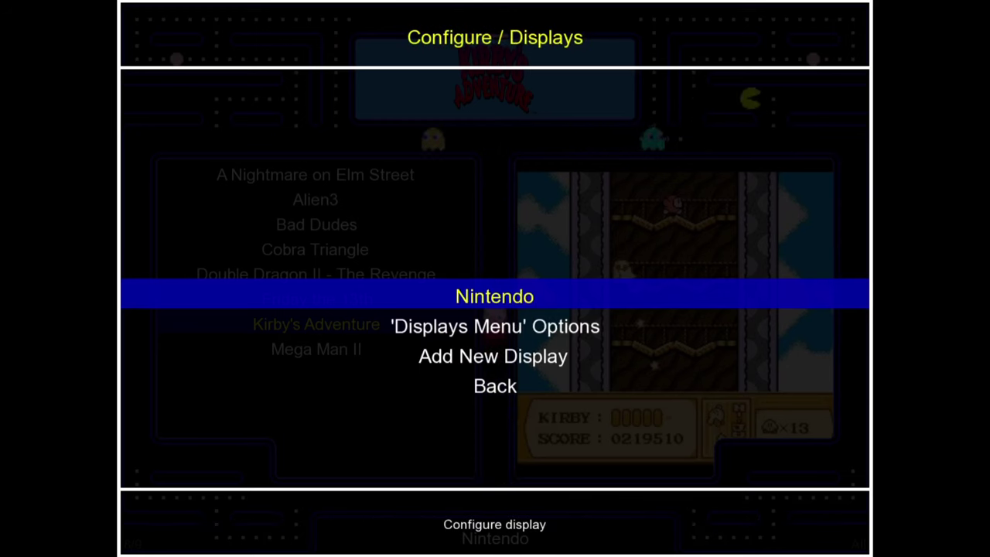
{"action": "key", "text": "Return"}
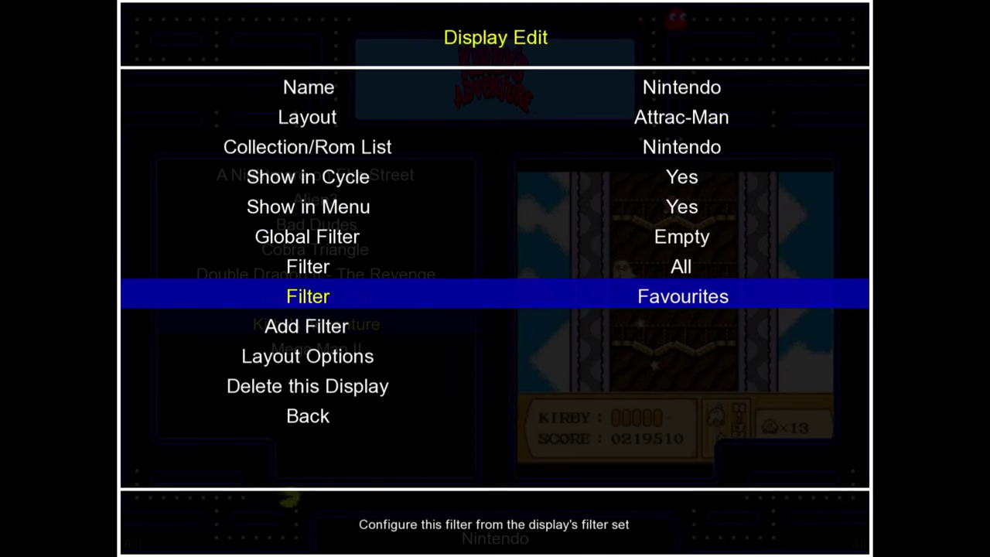
{"action": "key", "text": "Up"}
{"action": "key", "text": "Up"}
{"action": "key", "text": "Up"}
{"action": "key", "text": "Up"}
{"action": "key", "text": "Up"}
{"action": "key", "text": "Up"}
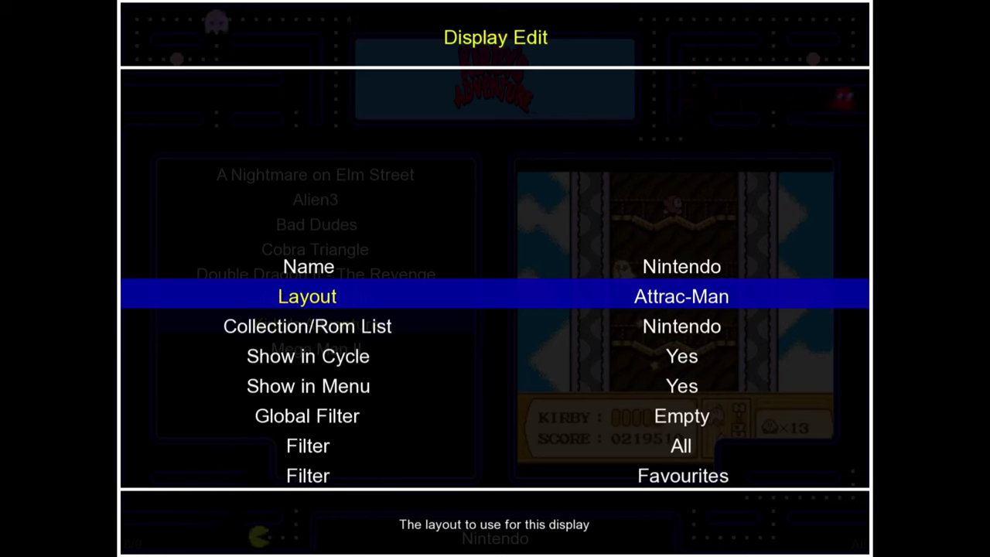
{"action": "key", "text": "Return"}
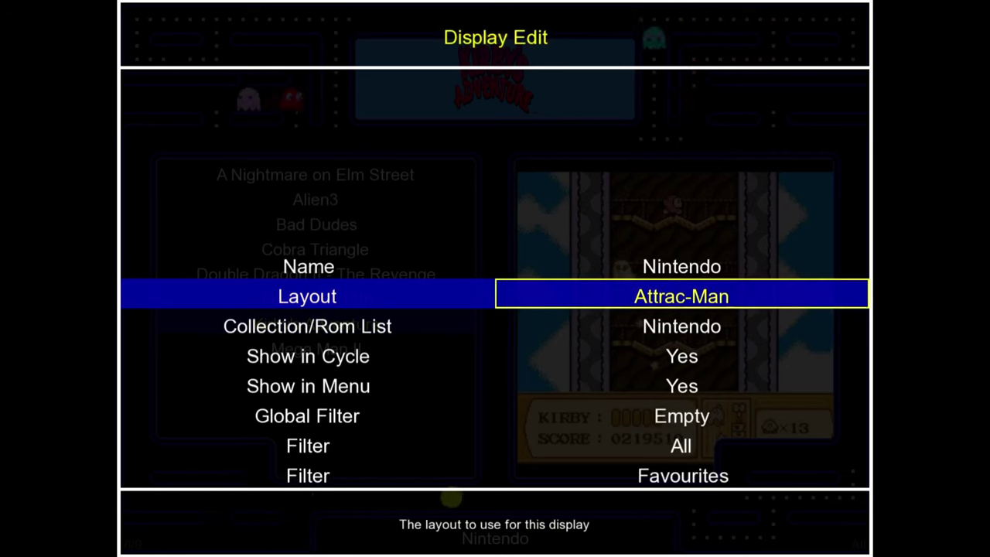
{"action": "key", "text": "Down"}
{"action": "key", "text": "Down"}
{"action": "key", "text": "Down"}
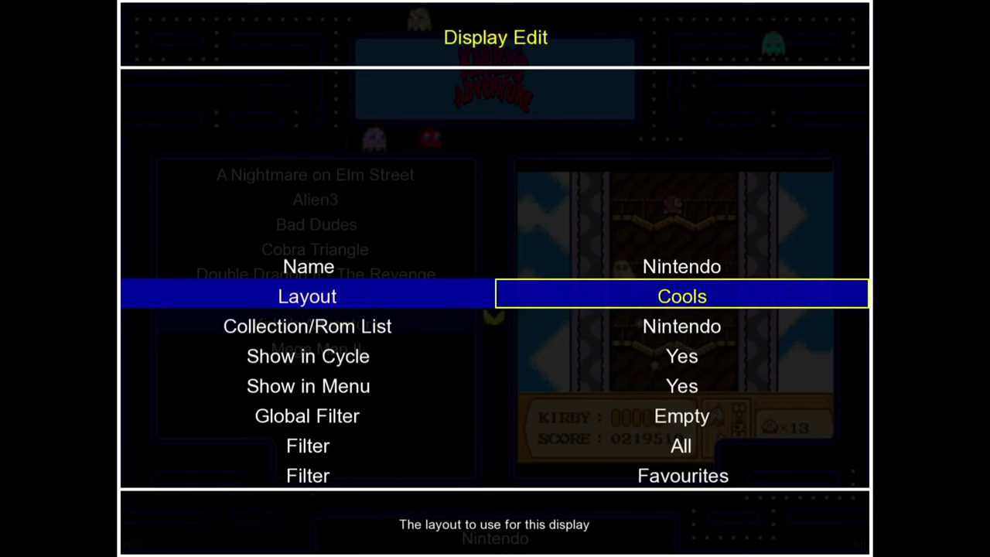
{"action": "key", "text": "Down"}
{"action": "key", "text": "Down"}
{"action": "key", "text": "Down"}
{"action": "key", "text": "Down"}
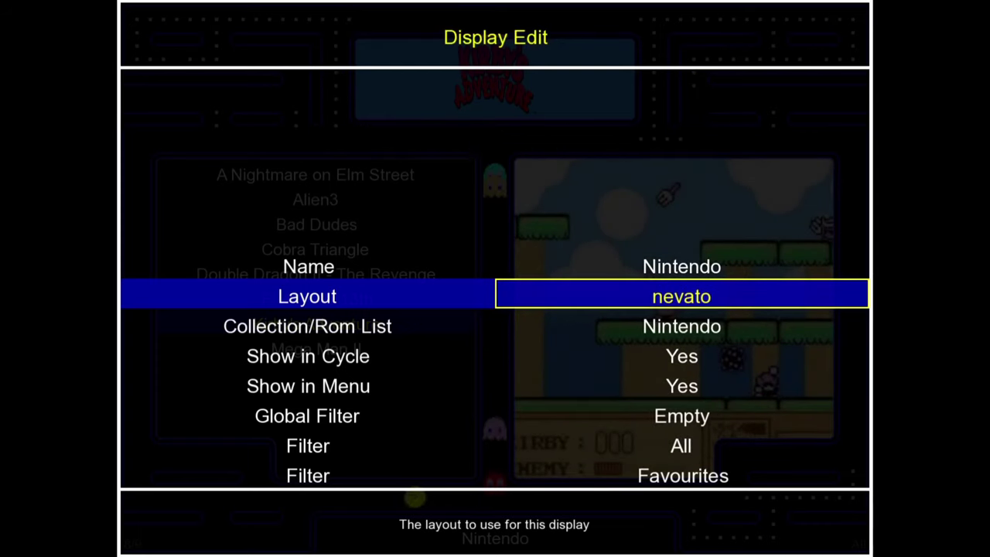
{"action": "key", "text": "Return"}
Back out of the Nintendo display settings to the main configuration menu
{"action": "key", "text": "Down"}
{"action": "key", "text": "Down"}
{"action": "key", "text": "Down"}
{"action": "key", "text": "Down"}
{"action": "key", "text": "Down"}
{"action": "key", "text": "Down"}
{"action": "key", "text": "Down"}
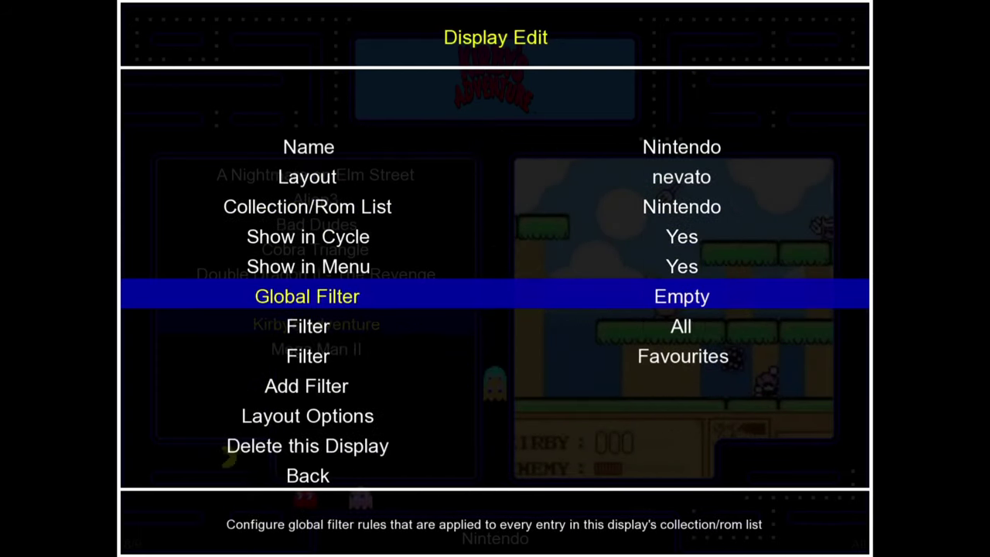
{"action": "key", "text": "Down"}
{"action": "key", "text": "Down"}
{"action": "key", "text": "Down"}
{"action": "key", "text": "Return"}
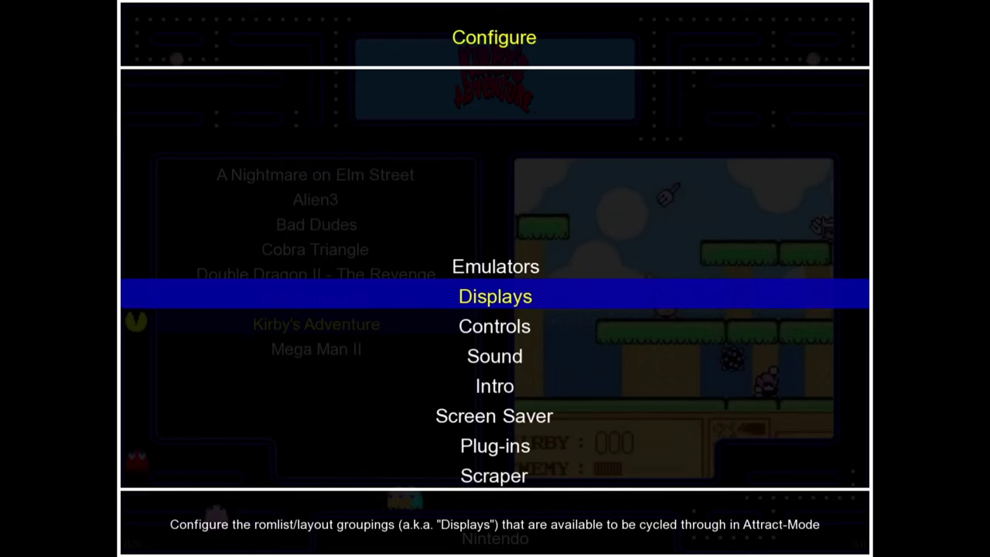
{"action": "key", "text": "Up"}
{"action": "key", "text": "Up"}
Close Configure, spin the game wheel up to 1942 and launch it
{"action": "key", "text": "Return"}
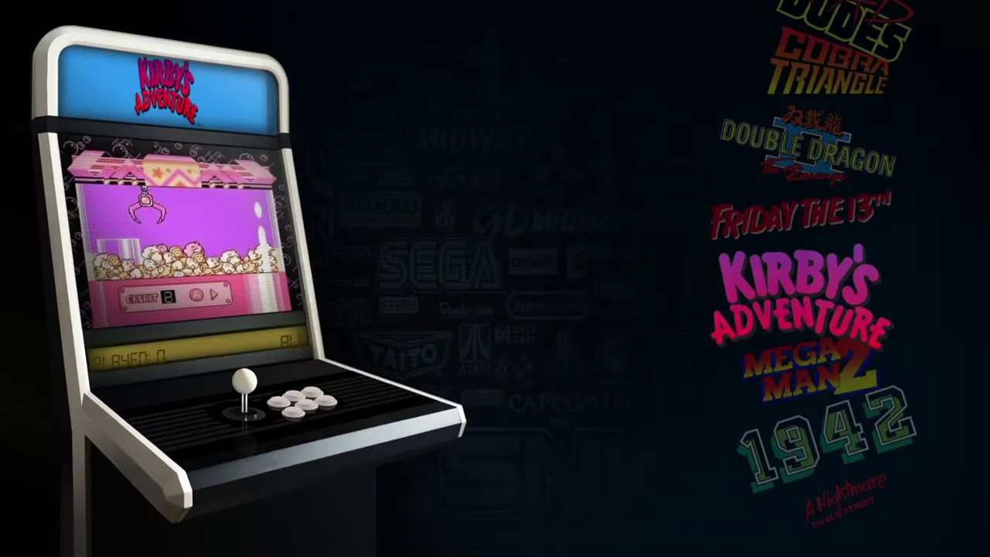
{"action": "key", "text": "Up"}
{"action": "key", "text": "Up"}
{"action": "key", "text": "Up"}
{"action": "key", "text": "Up"}
{"action": "key", "text": "Up"}
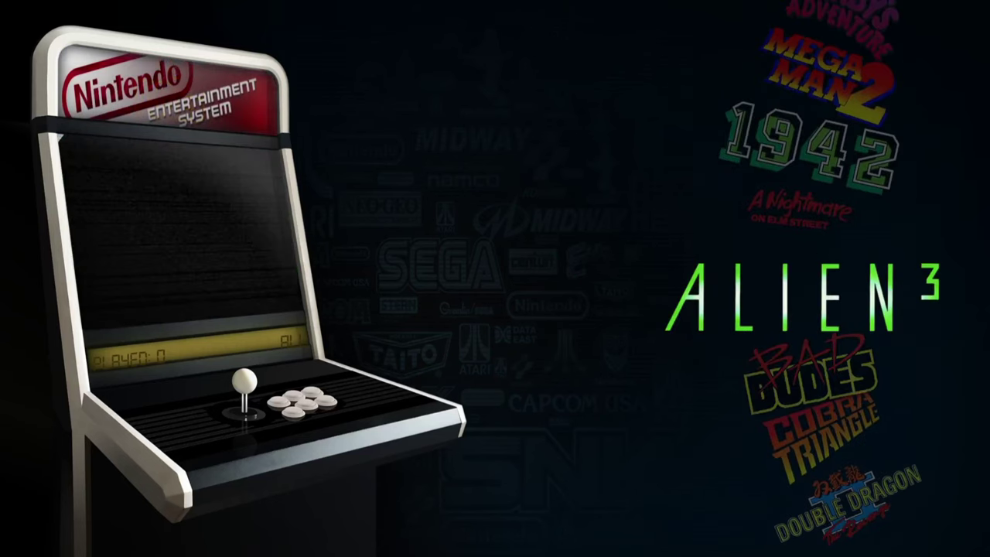
{"action": "key", "text": "Up"}
{"action": "key", "text": "Up"}
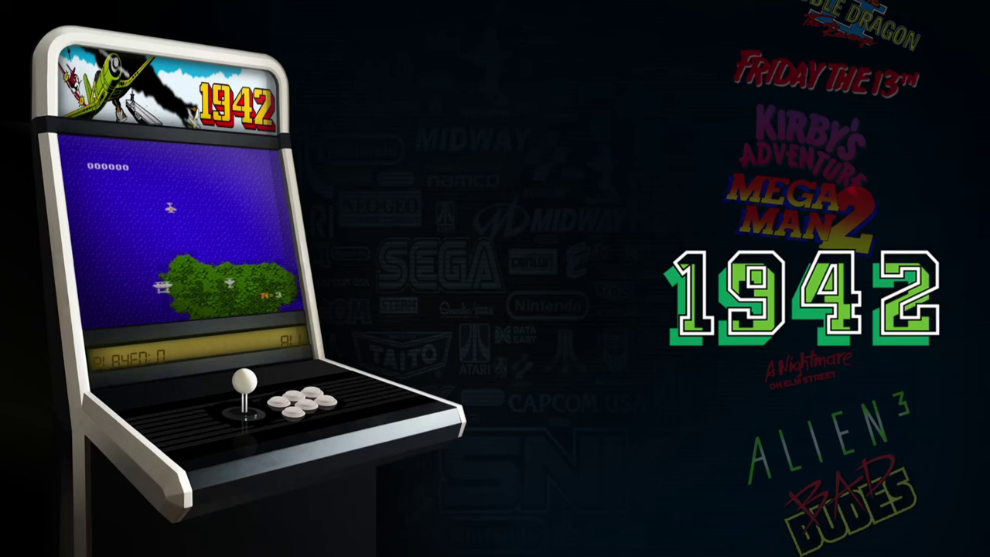
{"action": "key", "text": "Return"}
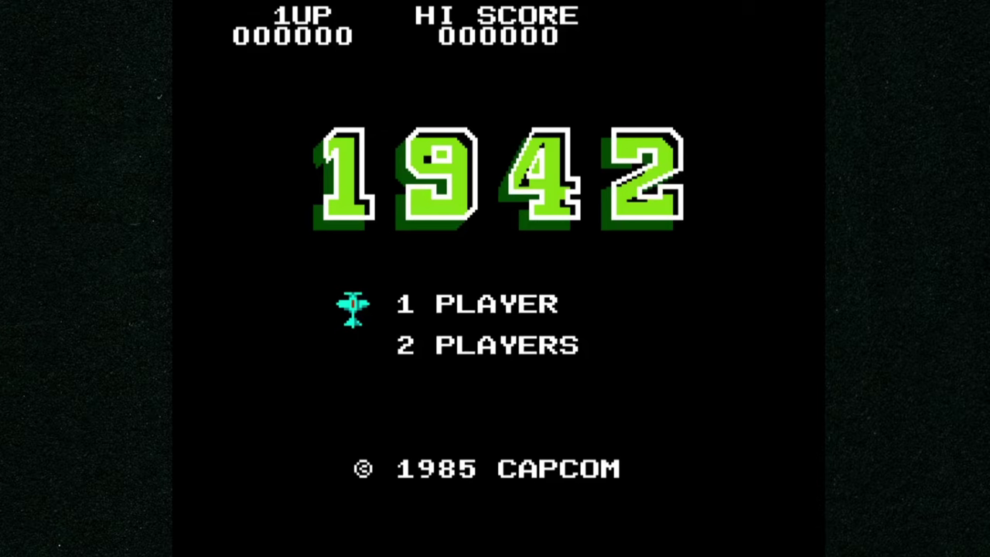
Choose 2 PLAYERS on the 1942 title screen and start the game
{"action": "key", "text": "Down"}
{"action": "key", "text": "Return"}
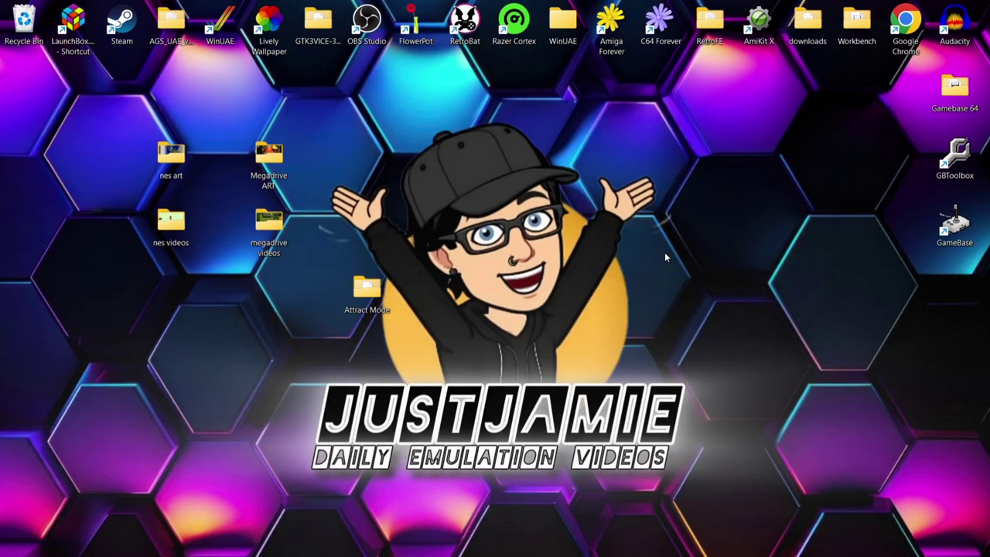
Open the Attract Mode desktop folder and relaunch Attract-Mode from attract.exe
{"action": "double_click", "coordinate": [366, 290]}
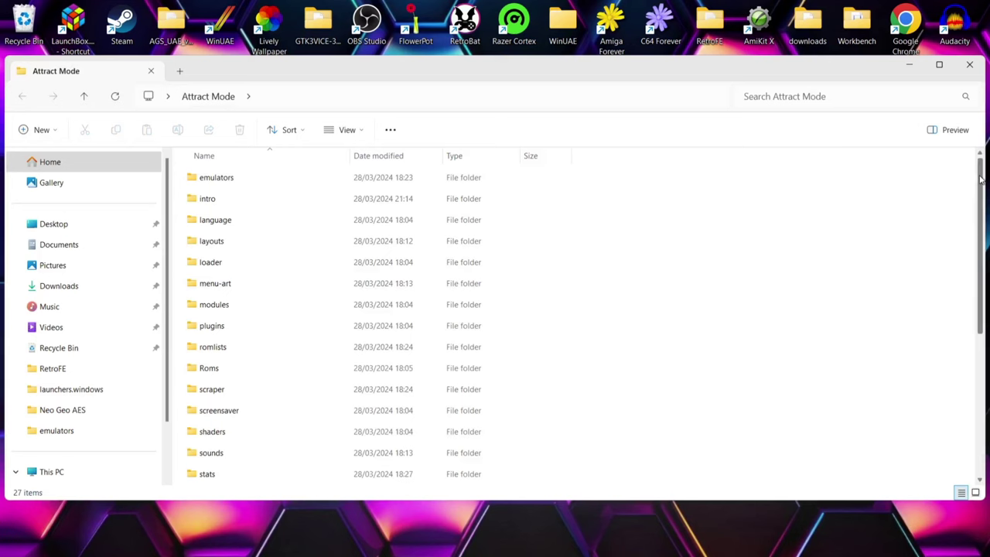
{"action": "scroll", "coordinate": [981, 179], "scroll_direction": "down", "scroll_amount": 4}
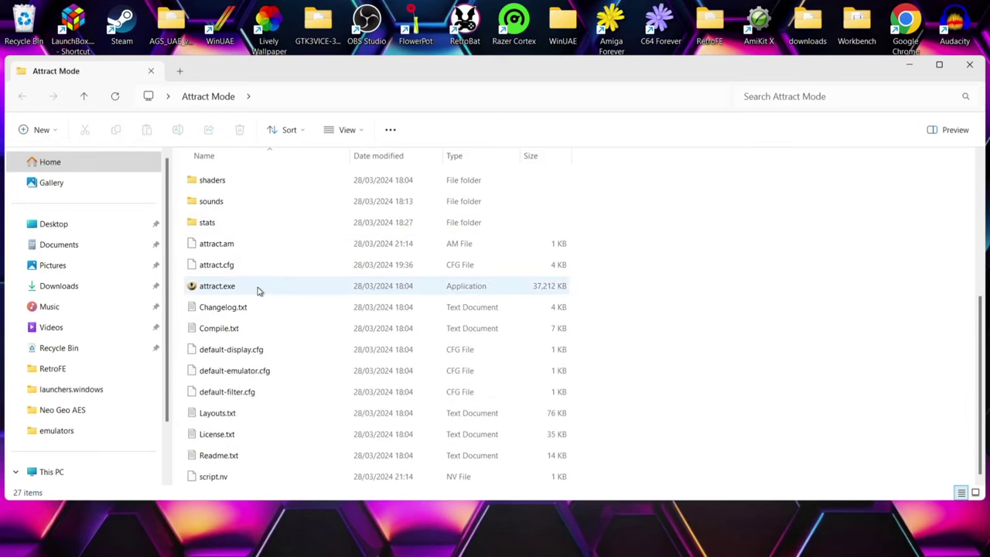
{"action": "double_click", "coordinate": [260, 290]}
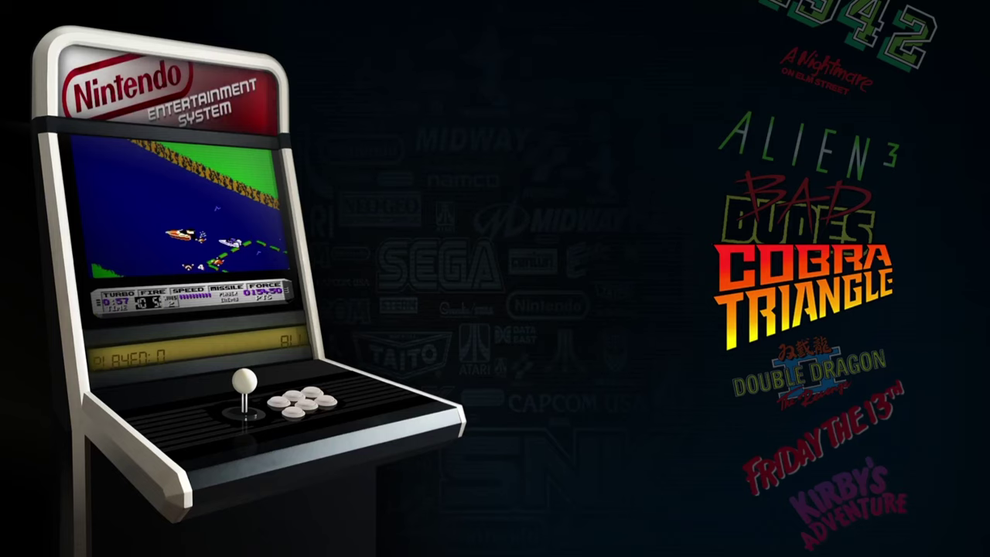
In the Emulators settings, add a new emulator named SEGA
{"action": "key", "text": "Tab"}
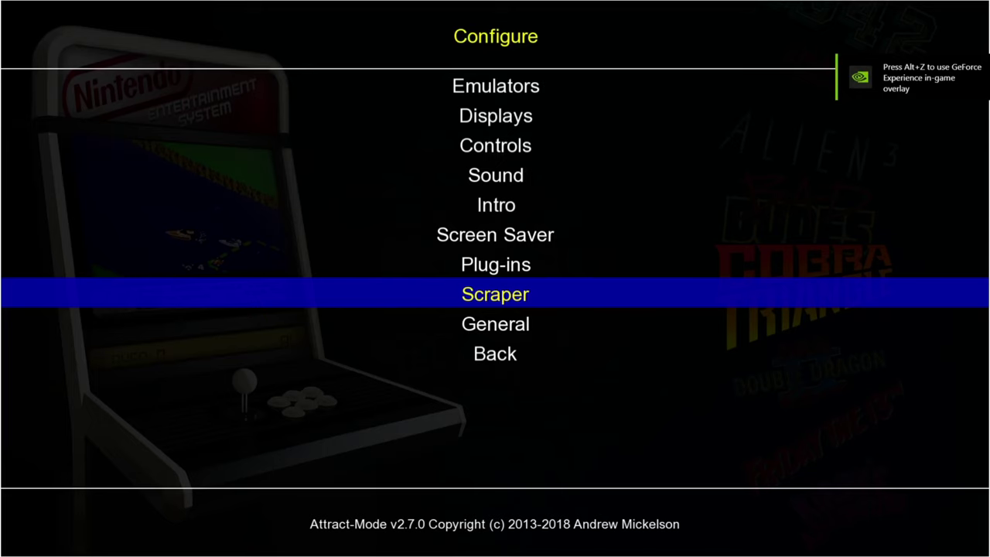
{"action": "key", "text": "Up"}
{"action": "key", "text": "Up"}
{"action": "key", "text": "Up"}
{"action": "key", "text": "Up"}
{"action": "key", "text": "Up"}
{"action": "key", "text": "Up"}
{"action": "key", "text": "Up"}
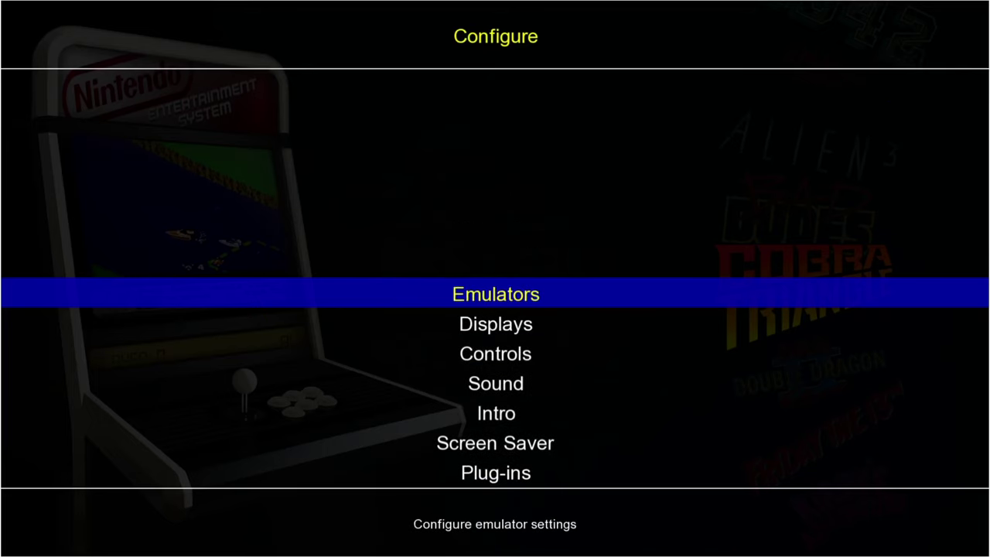
{"action": "key", "text": "Return"}
{"action": "key", "text": "Down"}
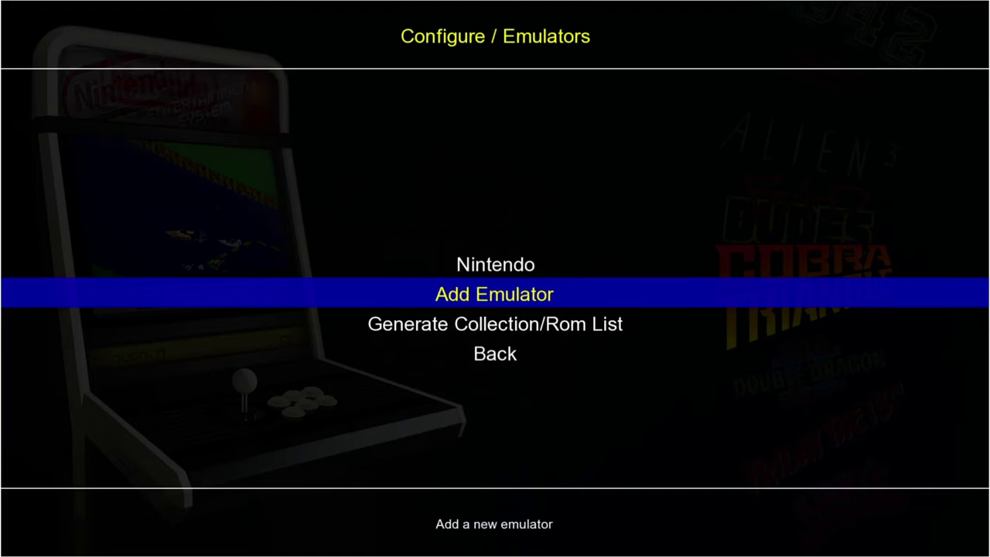
{"action": "key", "text": "Return"}
{"action": "type", "text": "SE"}
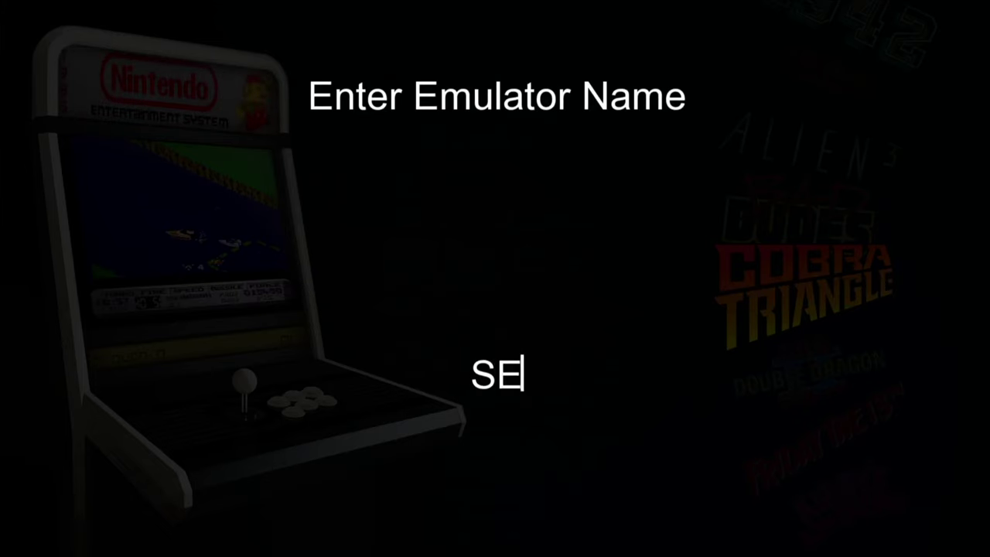
{"action": "type", "text": "GA"}
{"action": "key", "text": "Return"}
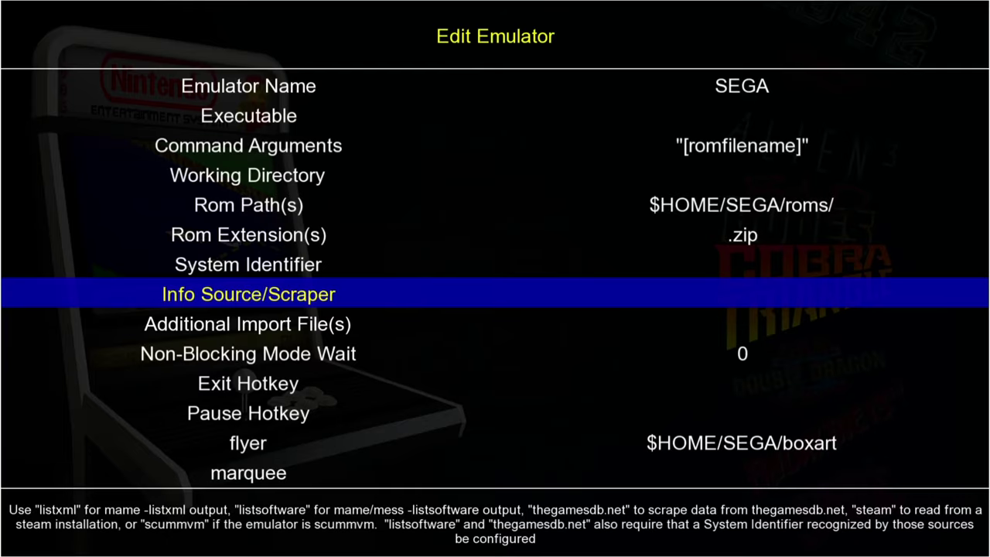
Start editing the SEGA emulator's Executable path and bring up the Start menu
{"action": "key", "text": "Up"}
{"action": "key", "text": "Up"}
{"action": "key", "text": "Up"}
{"action": "key", "text": "Up"}
{"action": "key", "text": "Up"}
{"action": "key", "text": "Up"}
{"action": "key", "text": "Up"}
{"action": "key", "text": "Down"}
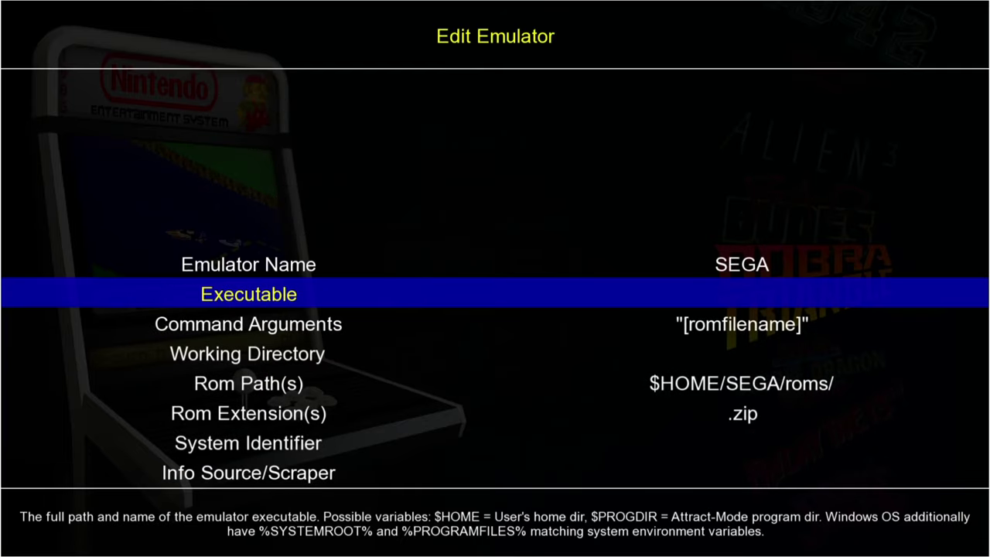
{"action": "key", "text": "Return"}
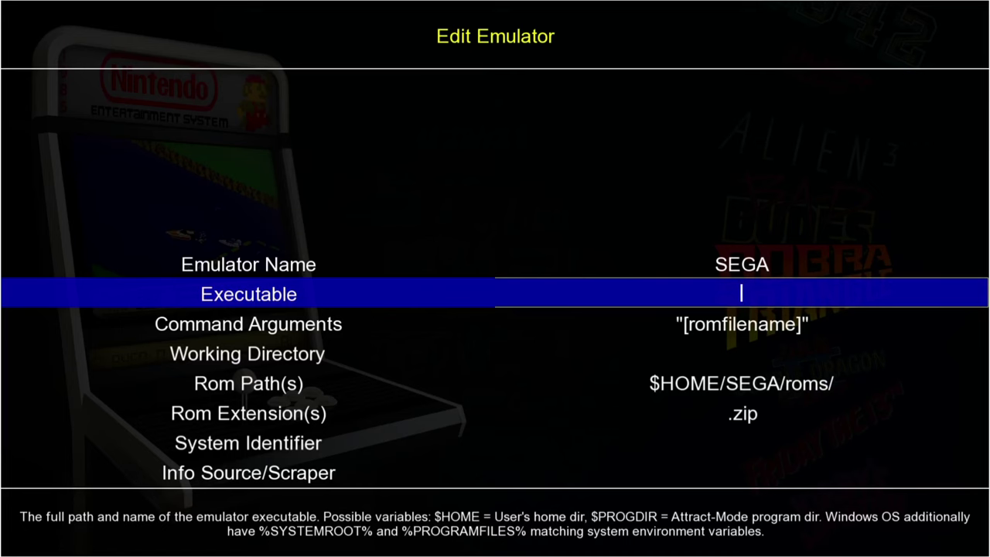
{"action": "key", "text": "super"}
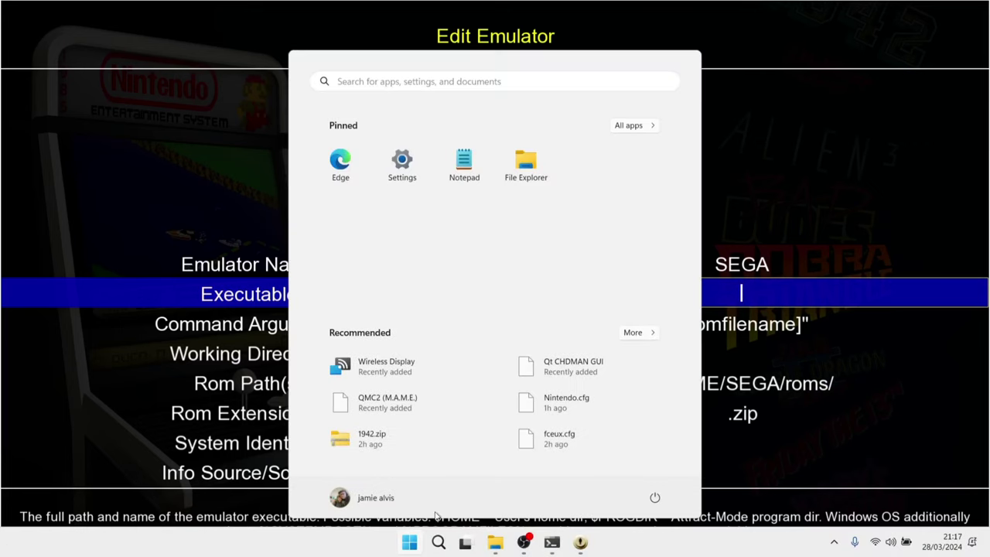
Copy Fusion.exe's full path from Attract Mode\emulators\Fusion364, then return to Attract-Mode
{"action": "left_click", "coordinate": [494, 544]}
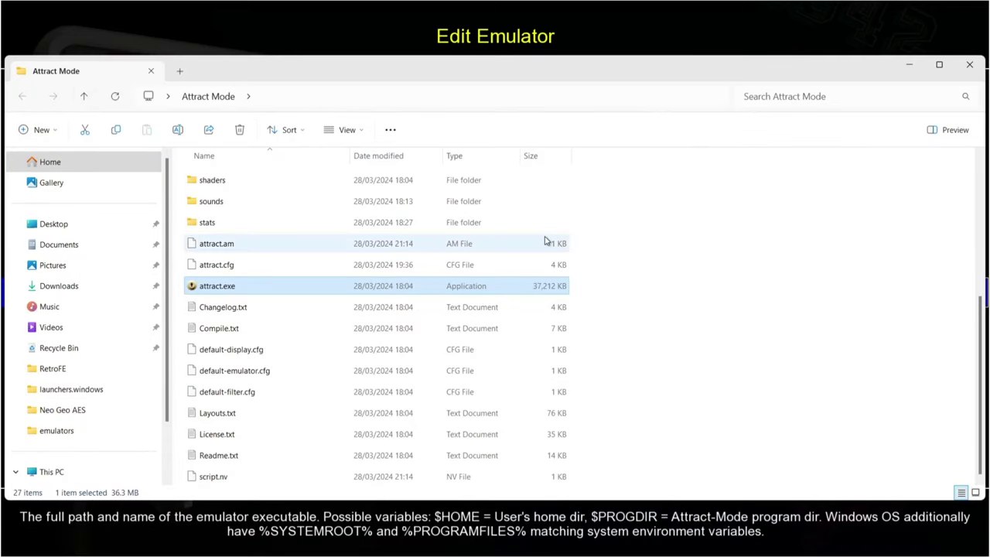
{"action": "left_click", "coordinate": [981, 159]}
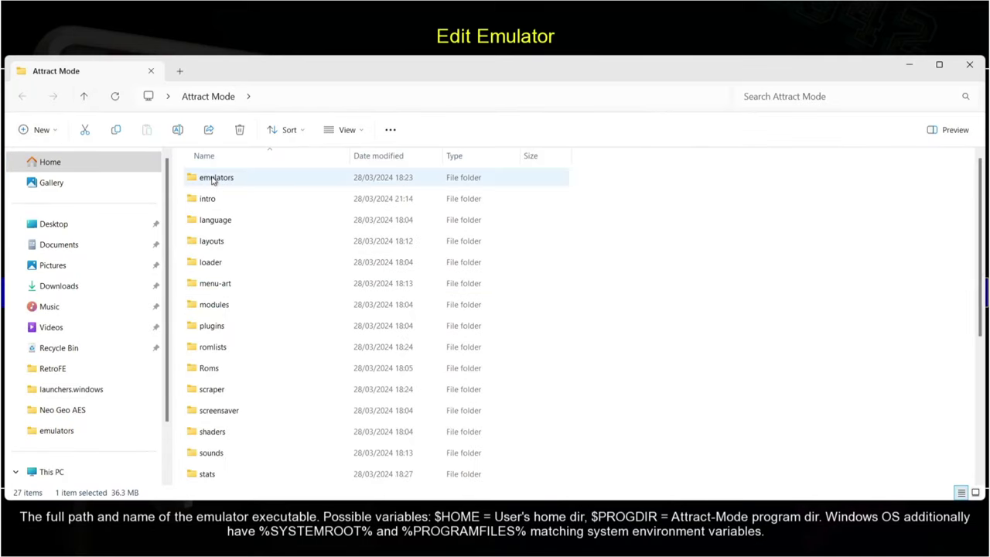
{"action": "double_click", "coordinate": [213, 180]}
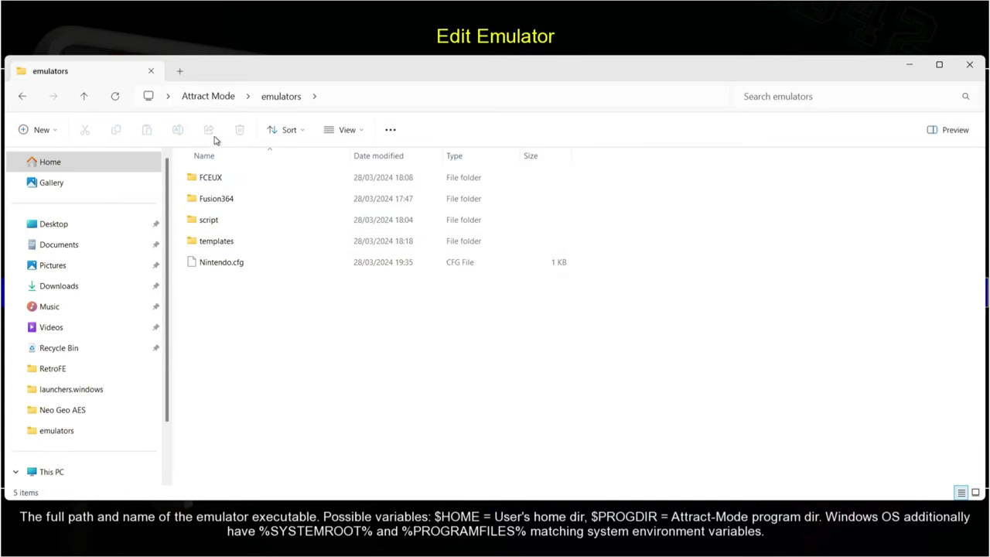
{"action": "double_click", "coordinate": [247, 203]}
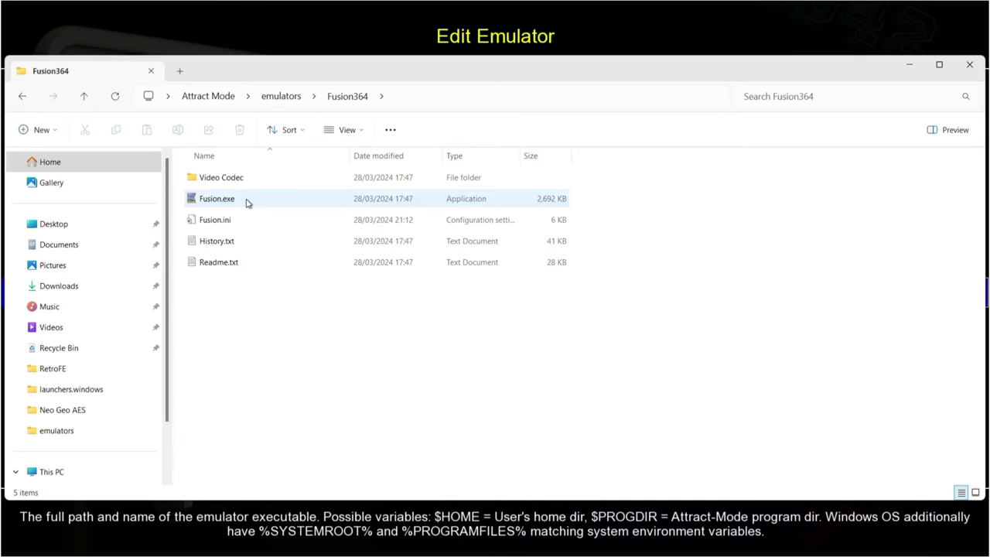
{"action": "left_click", "coordinate": [232, 201]}
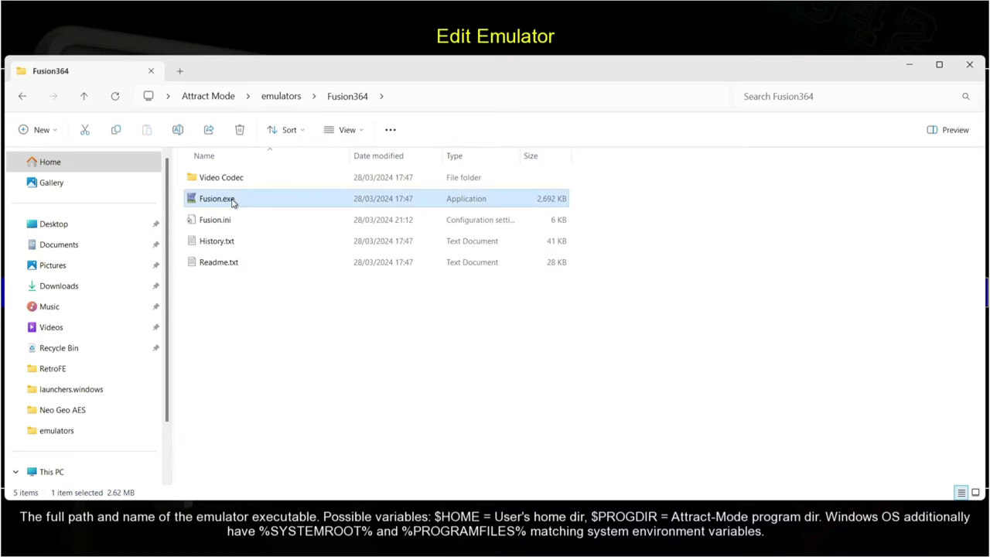
{"action": "right_click", "coordinate": [232, 202]}
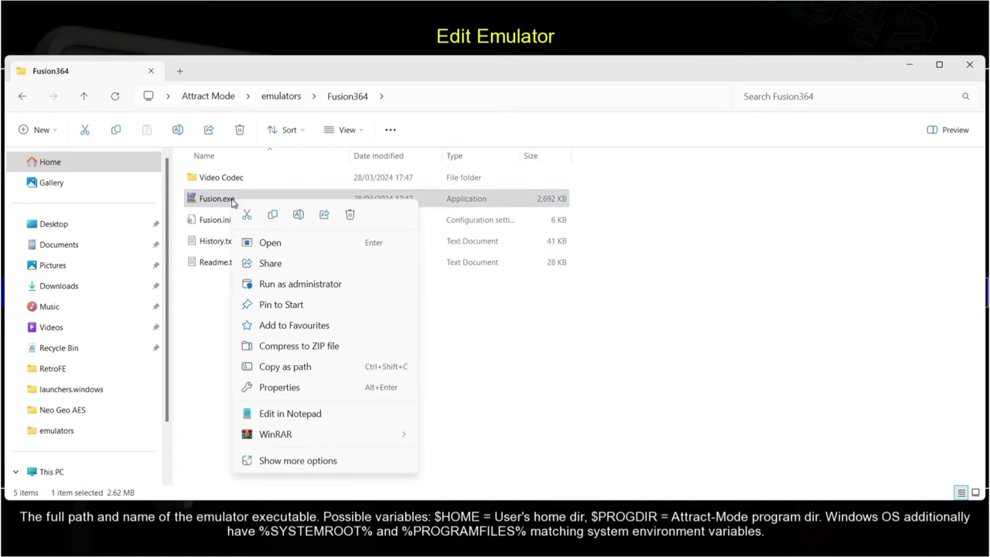
{"action": "left_click", "coordinate": [303, 367]}
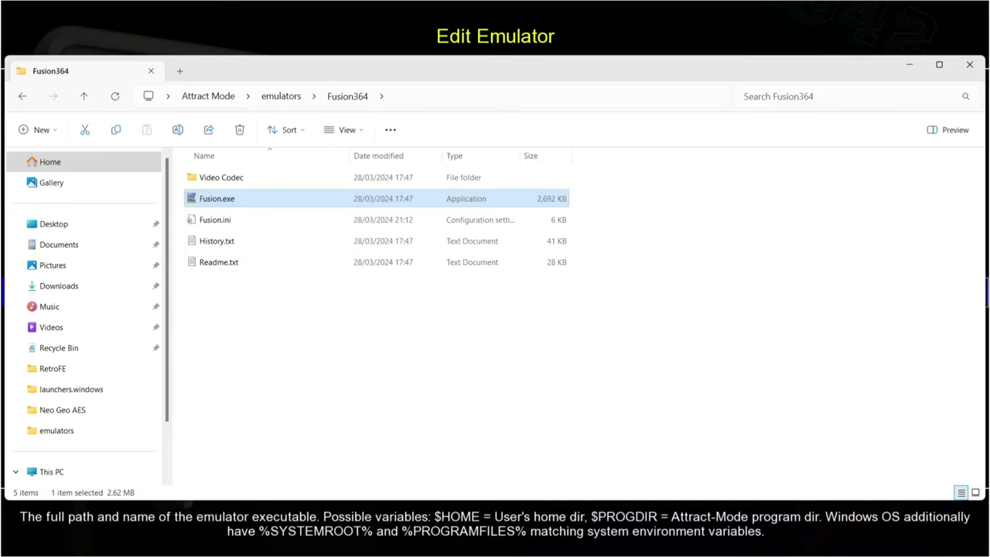
{"action": "key", "text": "alt+Tab"}
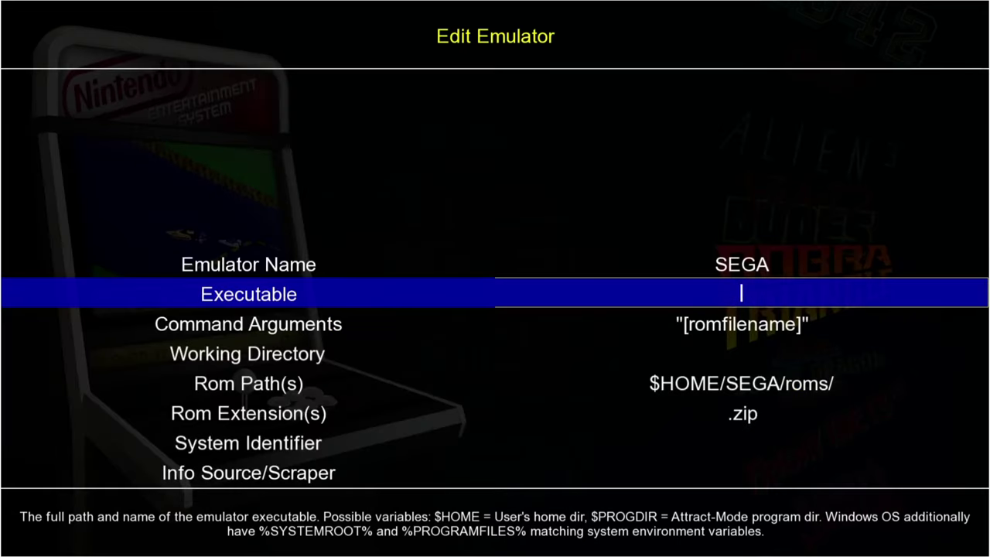
Paste the Fusion.exe path into Executable with both quotes removed
{"action": "key", "text": "ctrl+v"}
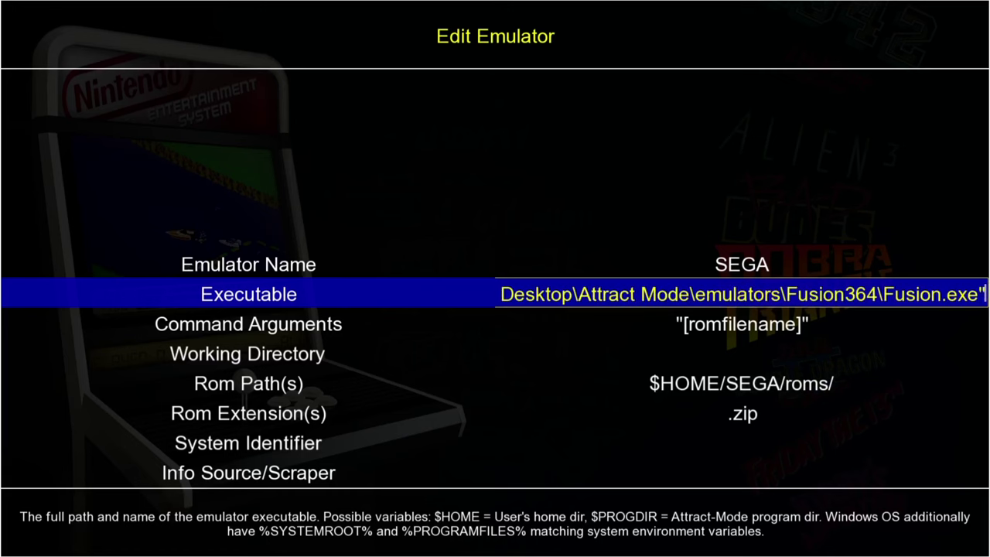
{"action": "key", "text": "BackSpace"}
{"action": "key", "text": "Left"}
{"action": "key", "text": "Left"}
{"action": "key", "text": "Left"}
{"action": "key", "text": "Left"}
{"action": "key", "text": "Left"}
{"action": "key", "text": "Left"}
{"action": "key", "text": "Left"}
{"action": "key", "text": "Left"}
{"action": "key", "text": "Left"}
{"action": "key", "text": "Left"}
{"action": "key", "text": "Left"}
{"action": "key", "text": "Left"}
{"action": "key", "text": "Left"}
{"action": "key", "text": "Left"}
{"action": "key", "text": "Left"}
{"action": "key", "text": "Left"}
{"action": "key", "text": "Left"}
{"action": "key", "text": "Left"}
{"action": "key", "text": "Left"}
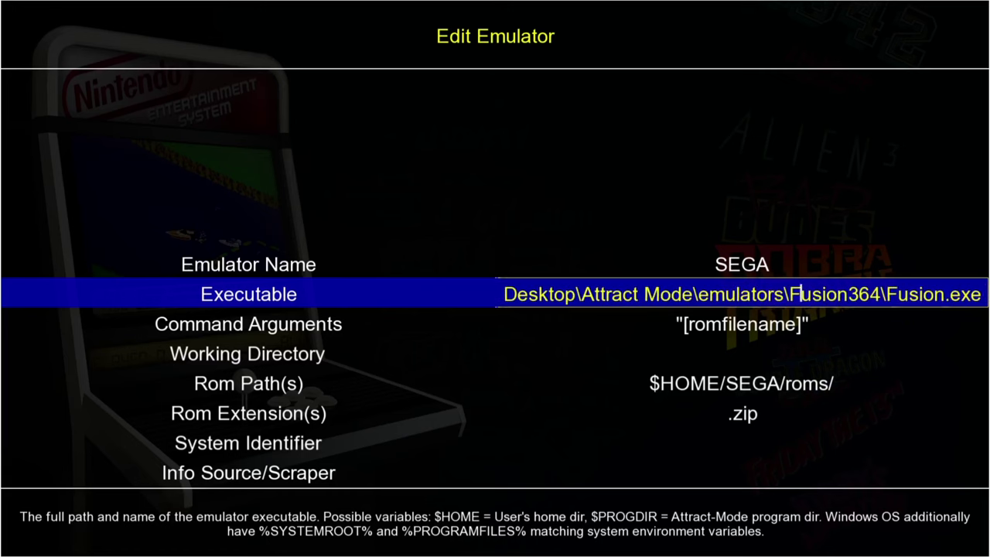
{"action": "key", "text": "Left"}
{"action": "key", "text": "Left"}
{"action": "key", "text": "Left"}
{"action": "key", "text": "Left"}
{"action": "key", "text": "Left"}
{"action": "key", "text": "Left"}
{"action": "key", "text": "Left"}
{"action": "key", "text": "Left"}
{"action": "key", "text": "Left"}
{"action": "key", "text": "Left"}
{"action": "key", "text": "Left"}
{"action": "key", "text": "Left"}
{"action": "key", "text": "Left"}
{"action": "key", "text": "Left"}
{"action": "key", "text": "Left"}
{"action": "key", "text": "Left"}
{"action": "key", "text": "Left"}
{"action": "key", "text": "Left"}
{"action": "key", "text": "Left"}
{"action": "key", "text": "Left"}
{"action": "key", "text": "Right"}
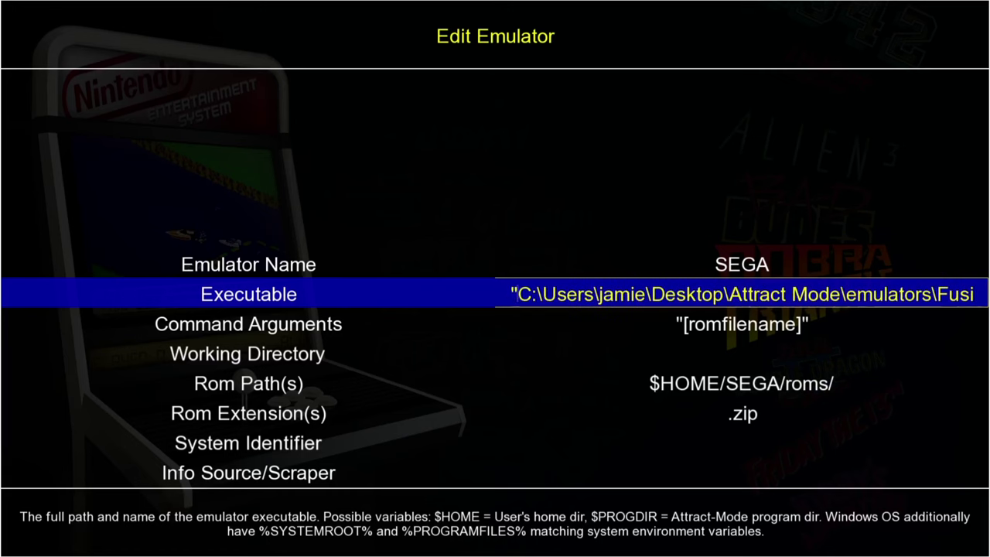
{"action": "key", "text": "BackSpace"}
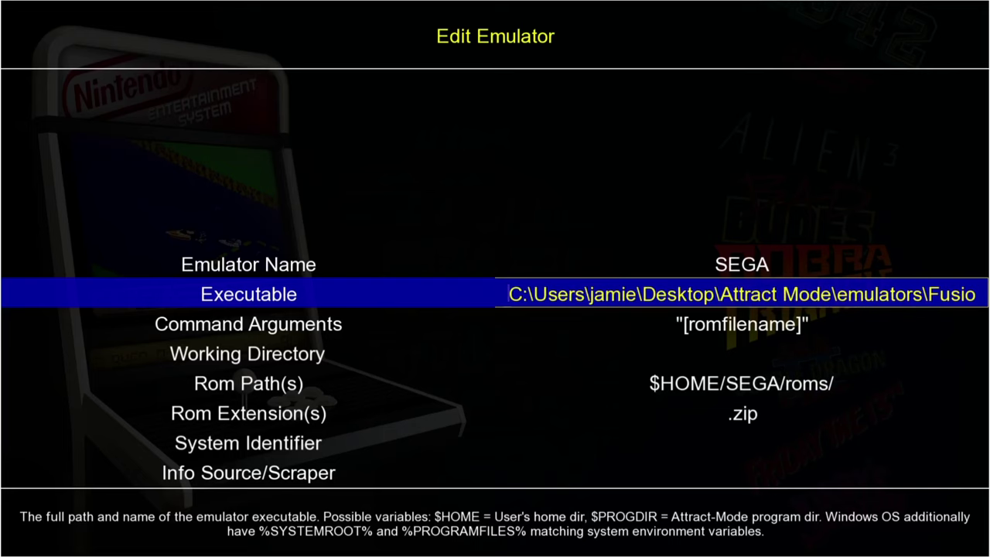
{"action": "key", "text": "Return"}
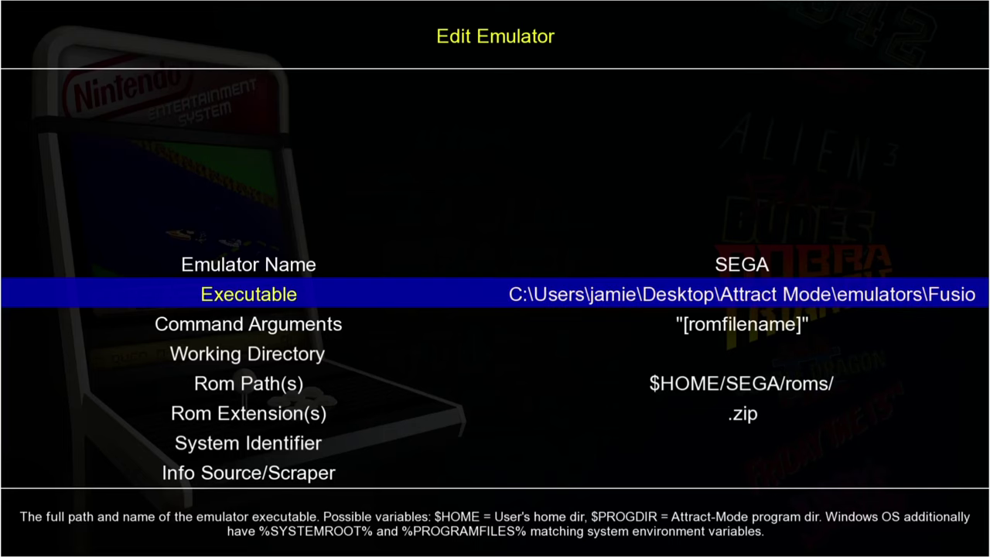
Erase the old $HOME/SEGA/roms/ value from Rom Path(s)
{"action": "key", "text": "Down"}
{"action": "key", "text": "Down"}
{"action": "key", "text": "Down"}
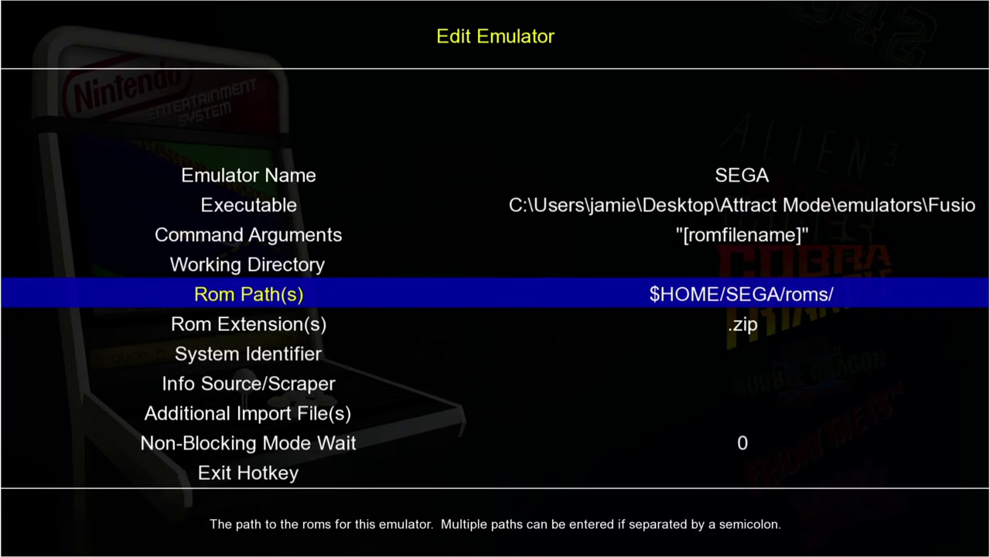
{"action": "key", "text": "Return"}
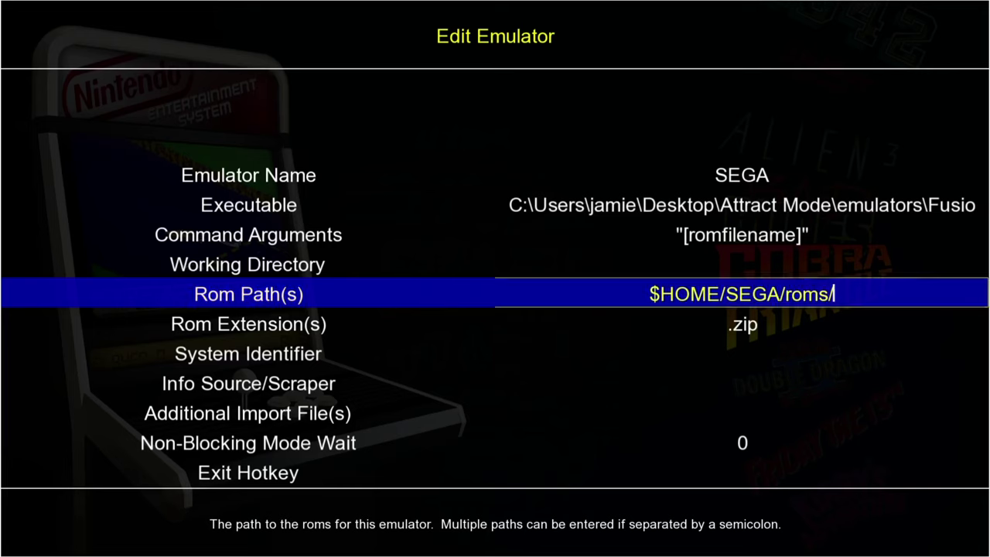
{"action": "key", "text": "BackSpace"}
{"action": "key", "text": "BackSpace"}
{"action": "key", "text": "BackSpace"}
{"action": "key", "text": "BackSpace"}
{"action": "key", "text": "BackSpace"}
{"action": "key", "text": "BackSpace"}
{"action": "key", "text": "BackSpace"}
{"action": "key", "text": "BackSpace"}
{"action": "key", "text": "BackSpace"}
{"action": "key", "text": "BackSpace"}
{"action": "key", "text": "BackSpace"}
{"action": "key", "text": "BackSpace"}
{"action": "key", "text": "BackSpace"}
{"action": "key", "text": "BackSpace"}
{"action": "key", "text": "BackSpace"}
{"action": "key", "text": "BackSpace"}
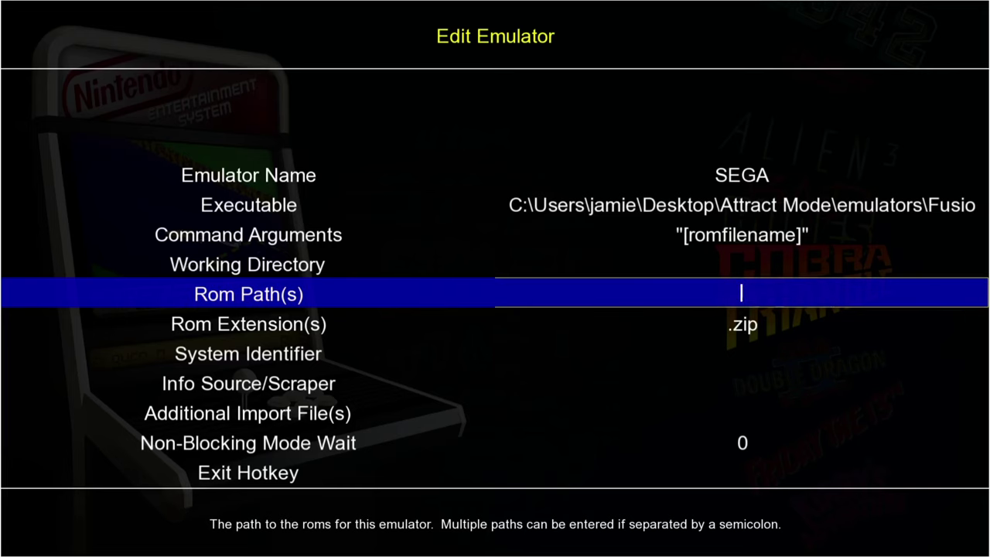
{"action": "key", "text": "super"}
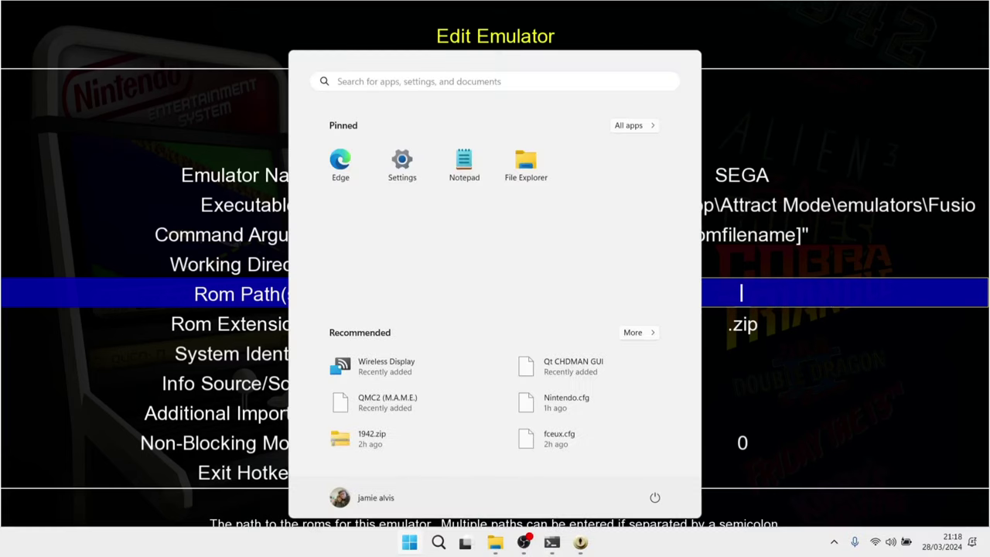
Copy the Attract Mode\Roms\Megadrive folder path from the address bar and return to Attract-Mode
{"action": "left_click", "coordinate": [493, 544]}
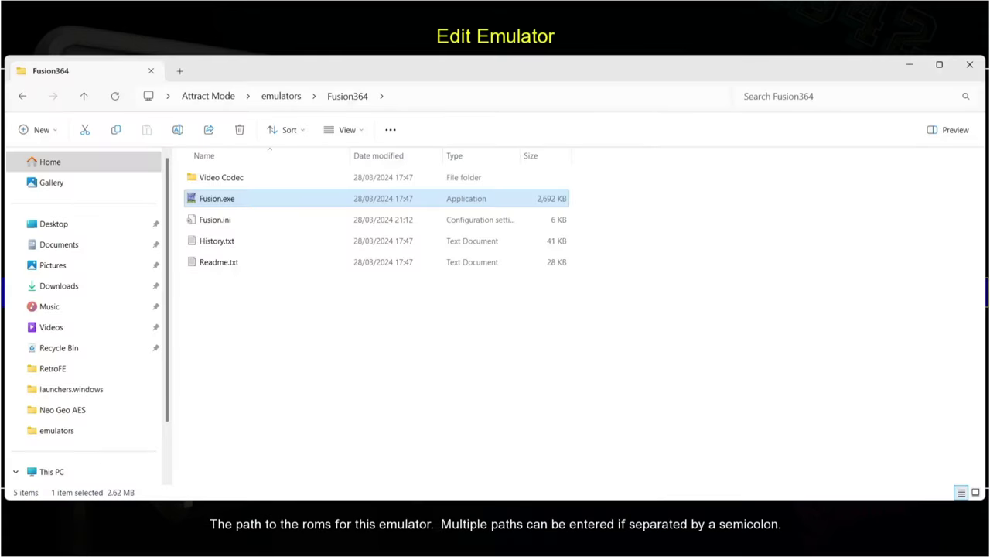
{"action": "left_click", "coordinate": [24, 93]}
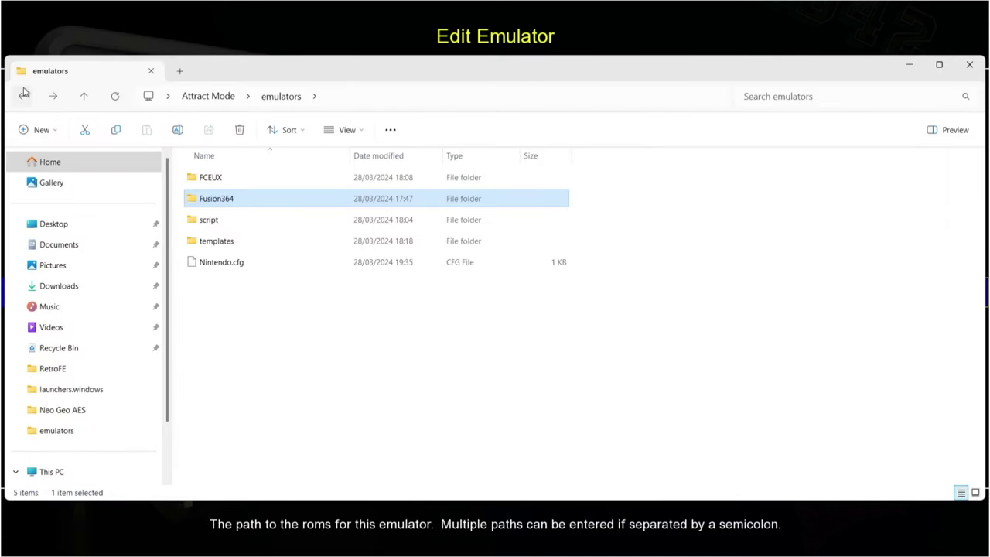
{"action": "left_click", "coordinate": [24, 93]}
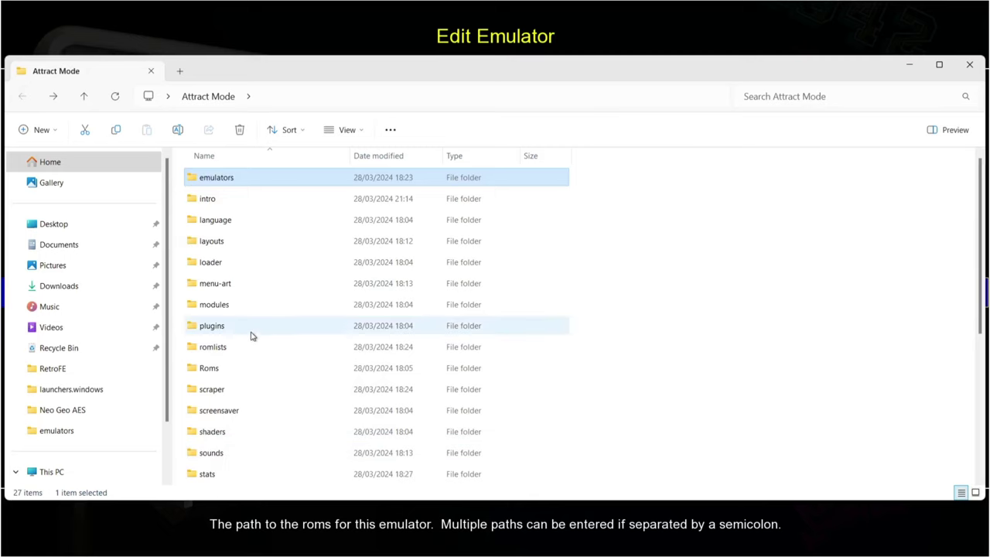
{"action": "double_click", "coordinate": [244, 369]}
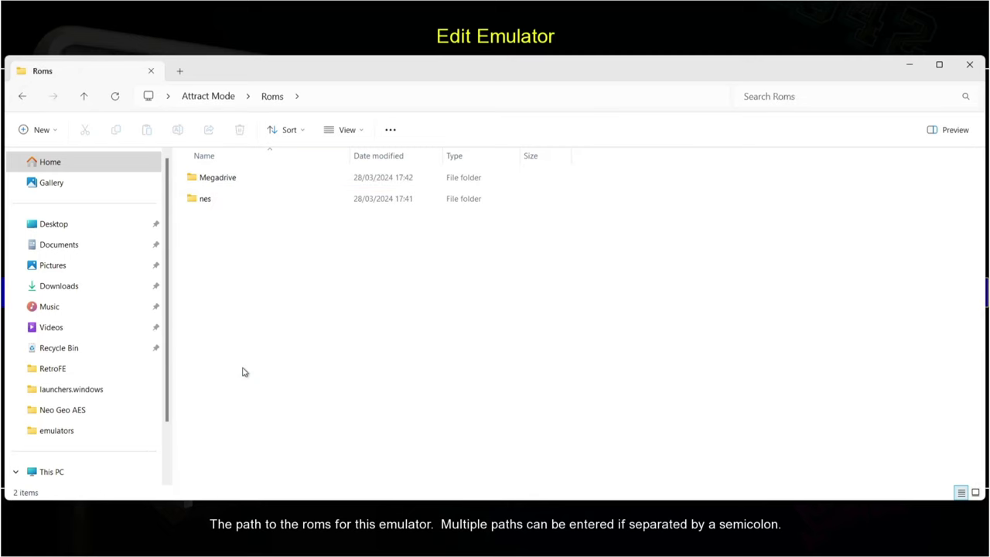
{"action": "double_click", "coordinate": [274, 177]}
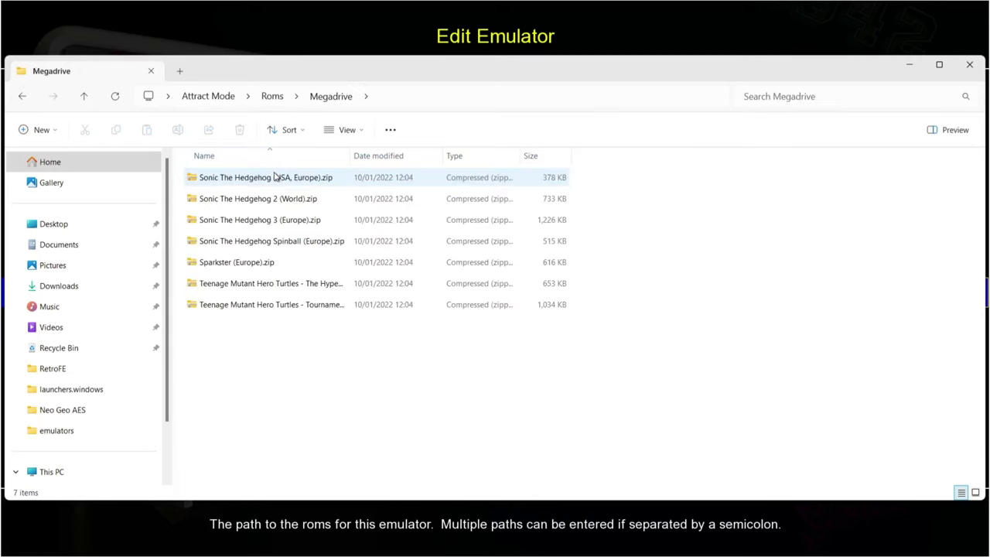
{"action": "left_click", "coordinate": [501, 96]}
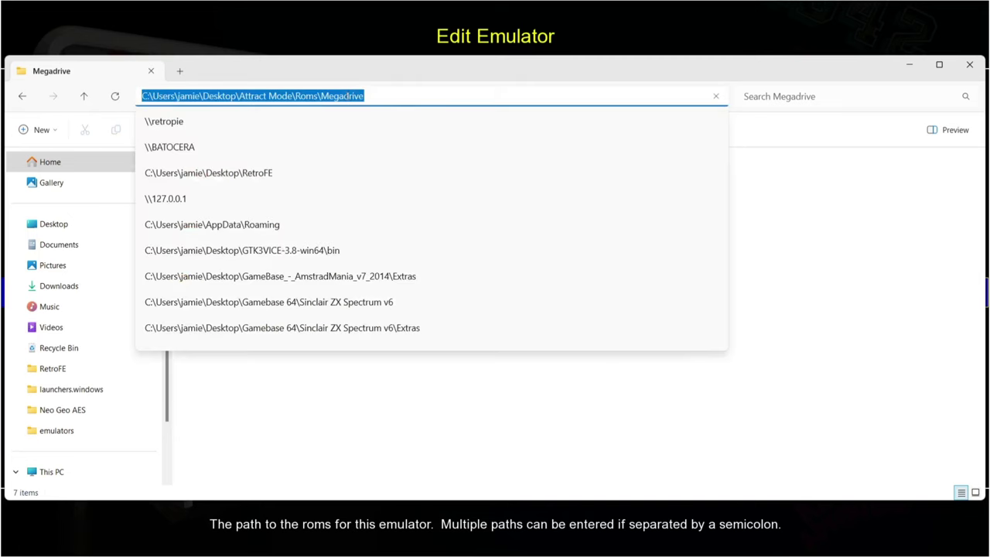
{"action": "right_click", "coordinate": [346, 96]}
{"action": "left_click", "coordinate": [380, 130]}
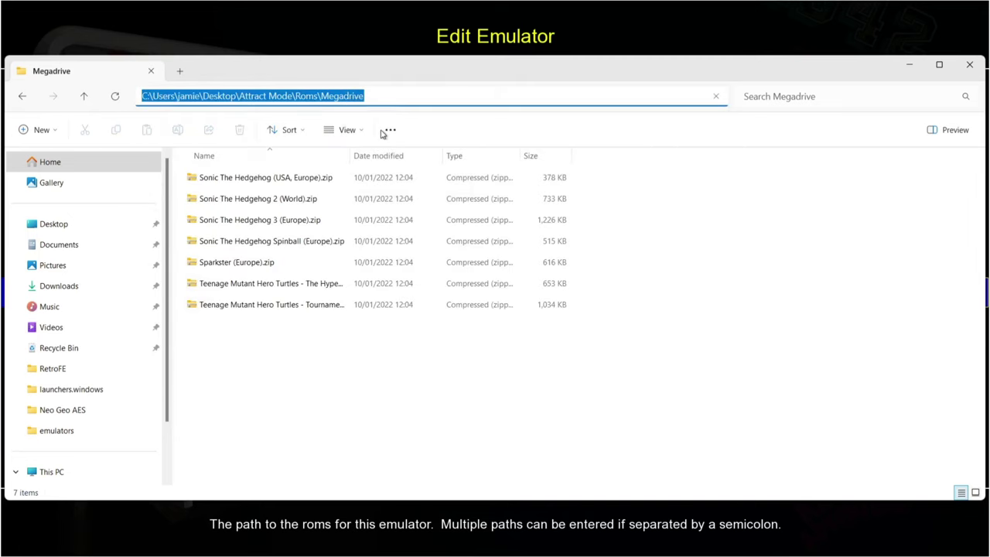
{"action": "left_click", "coordinate": [520, 381]}
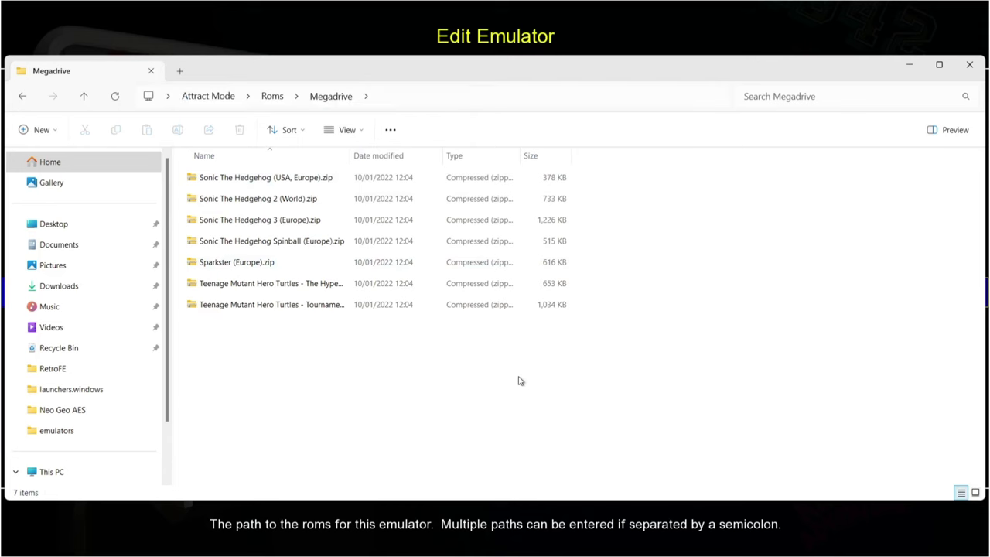
{"action": "key", "text": "alt+Tab"}
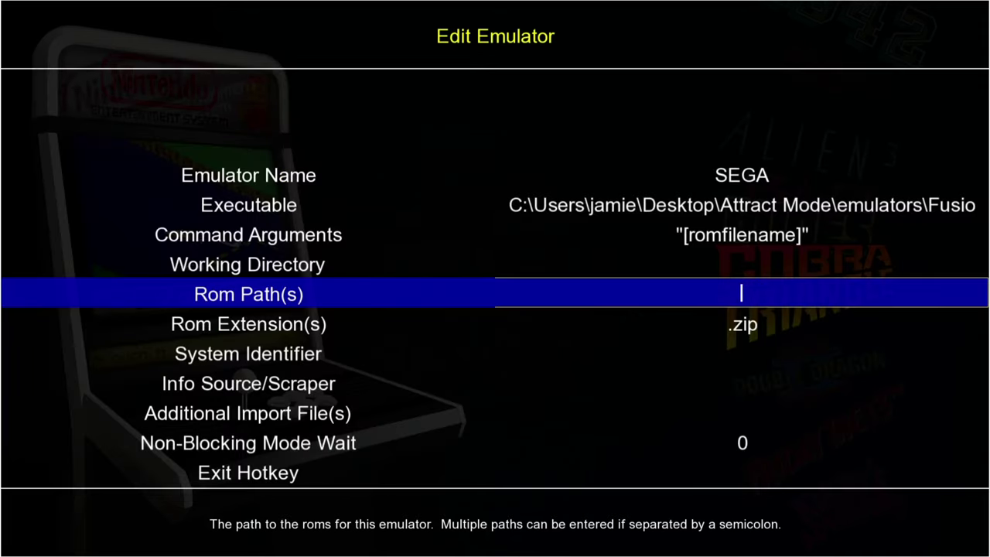
Paste the Megadrive folder path into Rom Path(s), then begin editing System Identifier
{"action": "key", "text": "ctrl+v"}
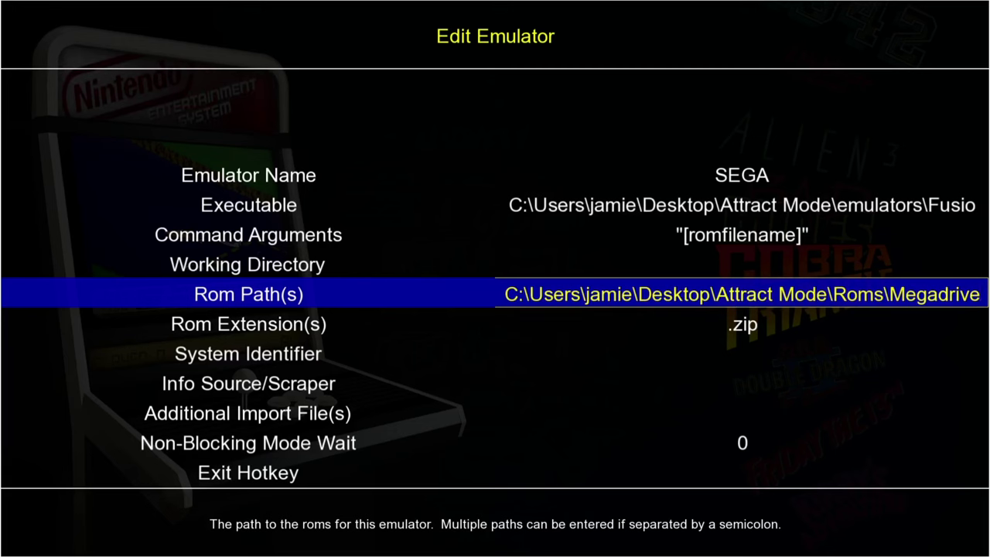
{"action": "key", "text": "Return"}
{"action": "key", "text": "Down"}
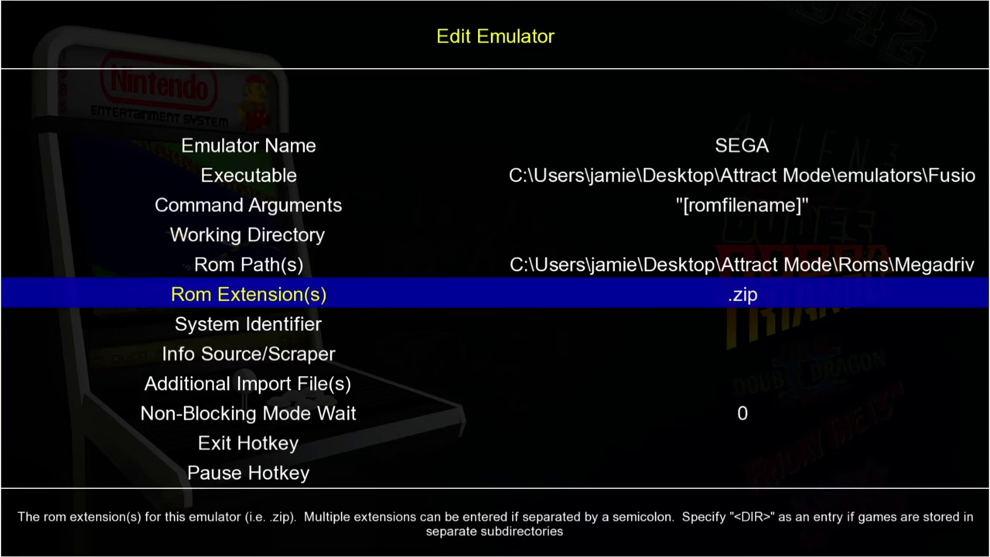
{"action": "key", "text": "Down"}
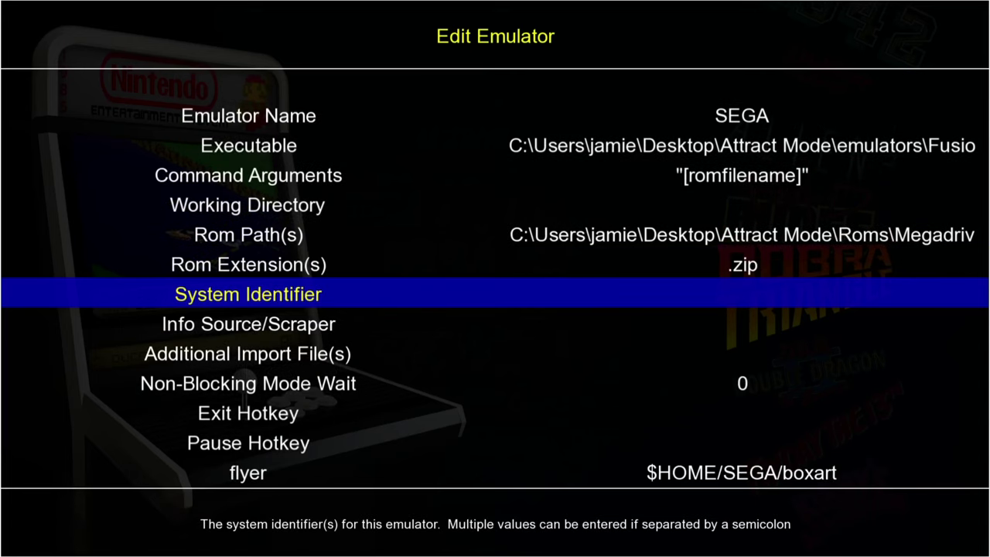
{"action": "key", "text": "Return"}
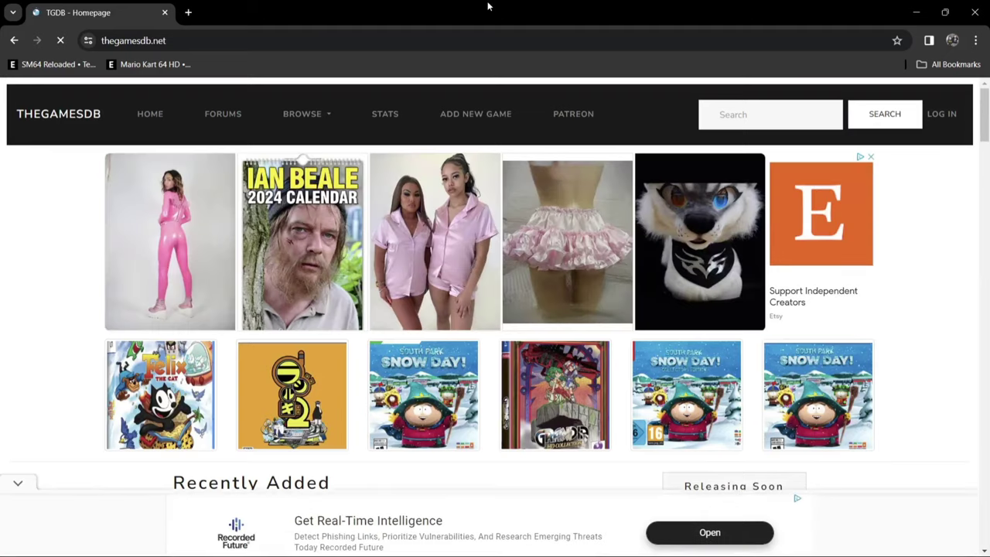
Browse TheGamesDB's platform list and open the Sega Genesis page
{"action": "left_click", "coordinate": [334, 116]}
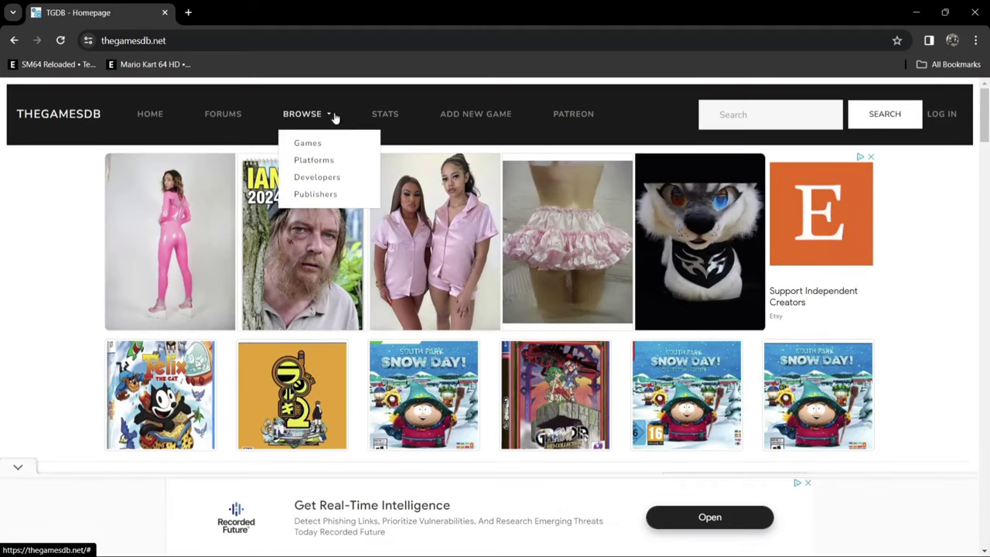
{"action": "left_click", "coordinate": [315, 161]}
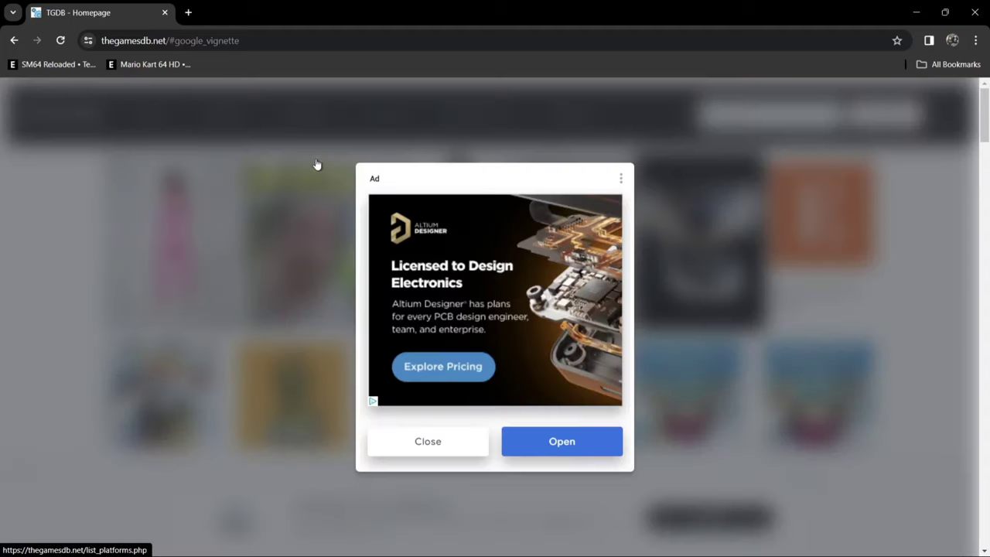
{"action": "left_click", "coordinate": [408, 449]}
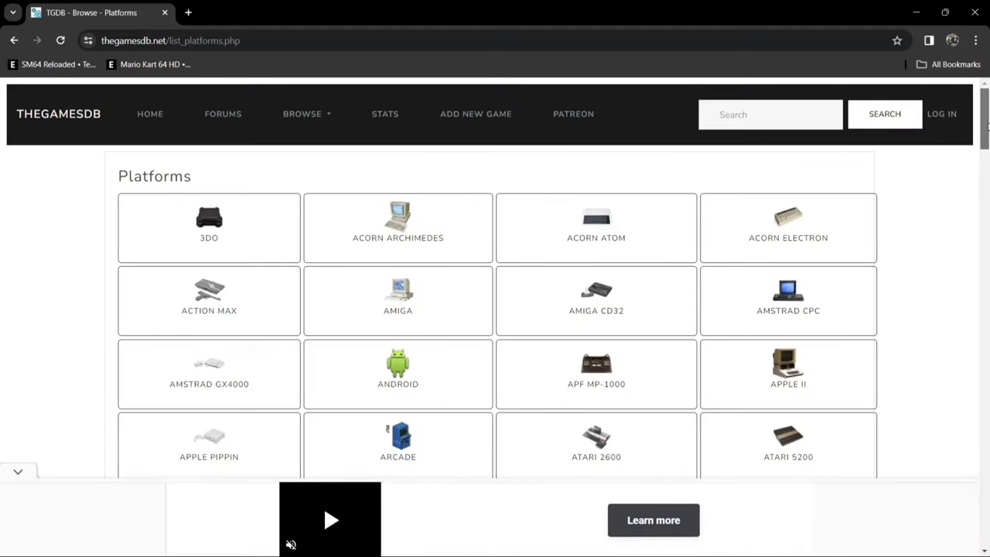
{"action": "left_click_drag", "start_coordinate": [987, 126], "coordinate": [983, 393]}
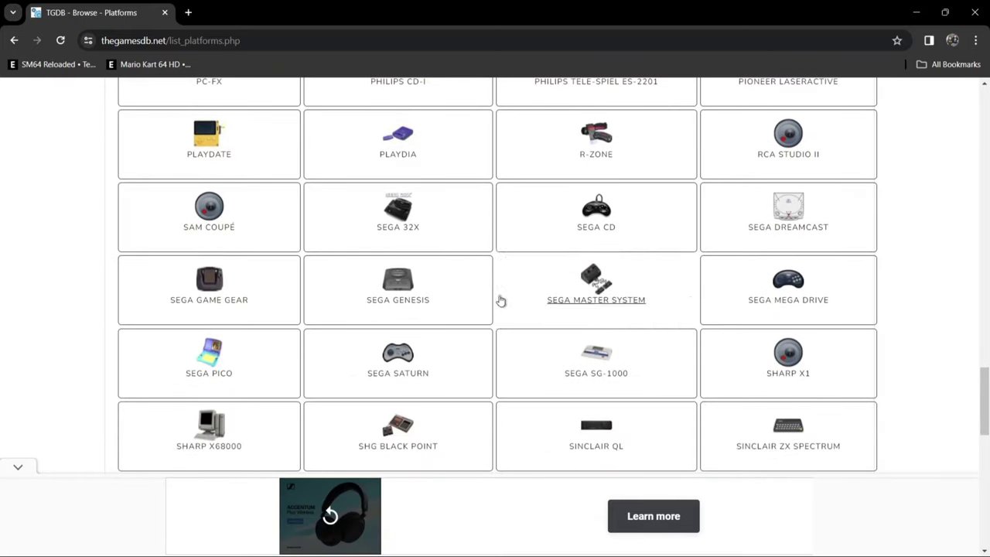
{"action": "left_click", "coordinate": [402, 302]}
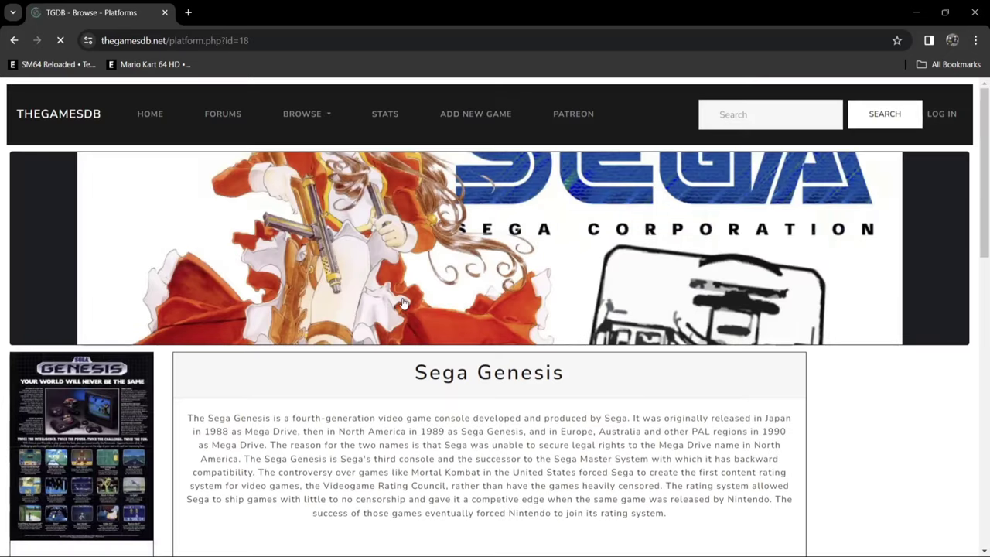
Copy the 'Sega Genesis' page title and return to the emulator settings
{"action": "left_click_drag", "start_coordinate": [567, 376], "coordinate": [412, 373]}
{"action": "right_click", "coordinate": [424, 373]}
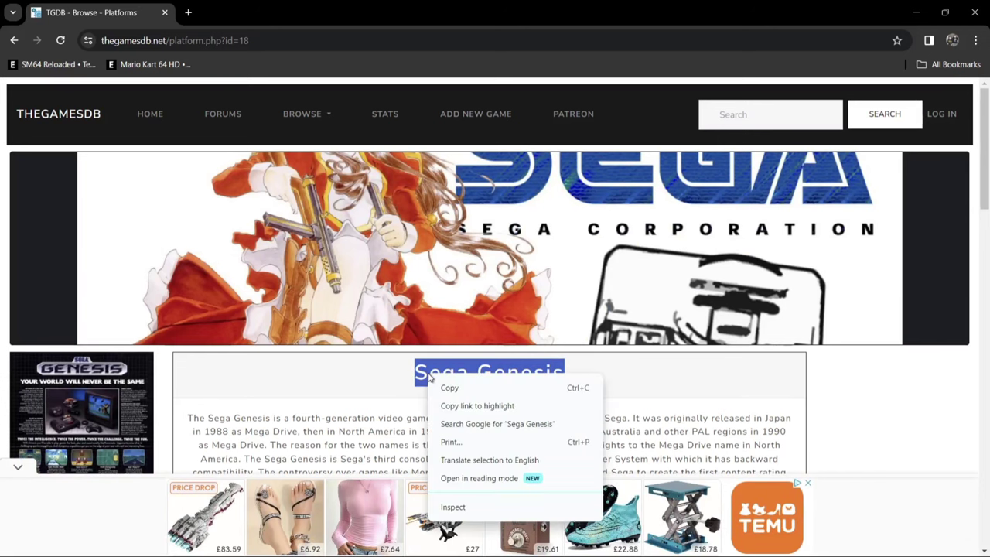
{"action": "left_click", "coordinate": [456, 386]}
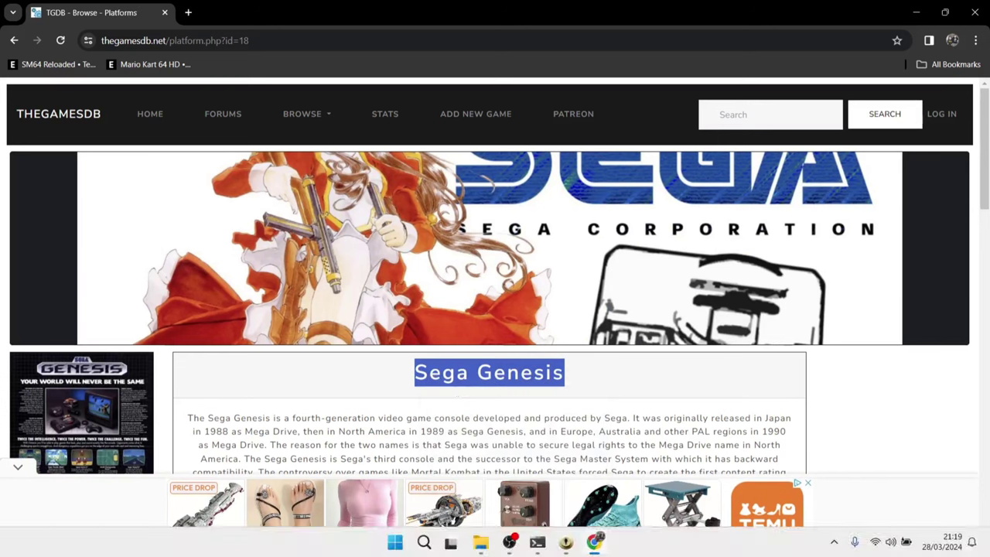
{"action": "left_click", "coordinate": [574, 551]}
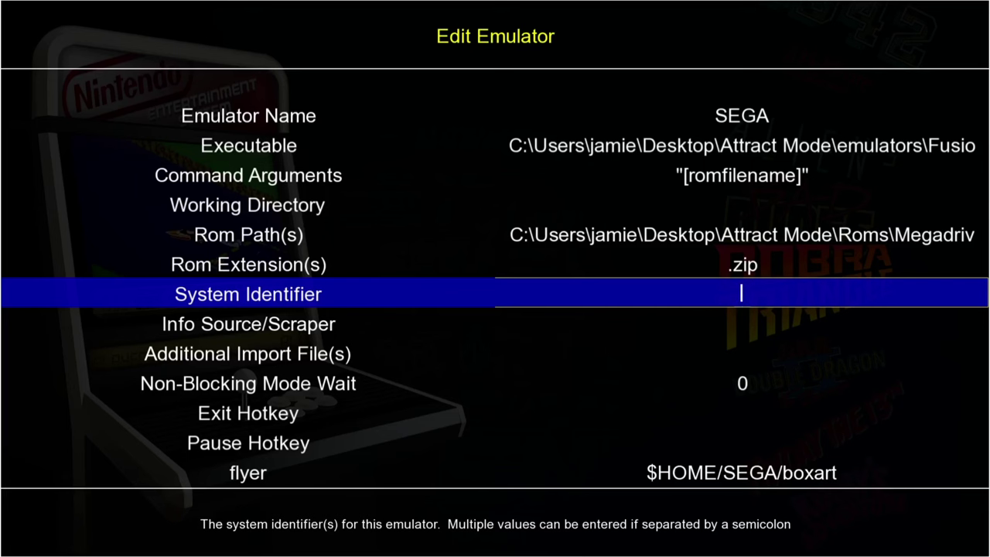
Set the SEGA emulator's System Identifier to Sega Genesis and its scraper to thegamesdb.net
{"action": "key", "text": "ctrl+v"}
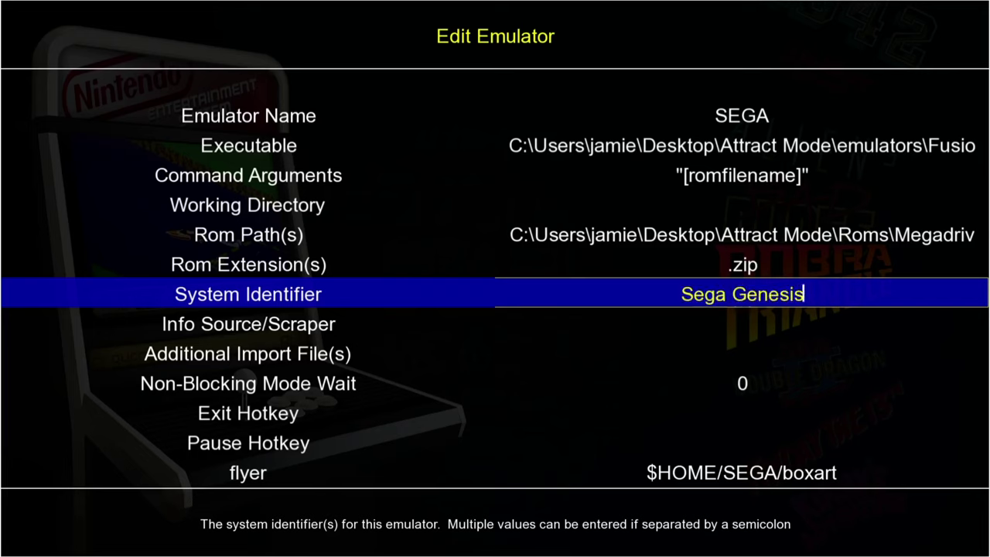
{"action": "key", "text": "Return"}
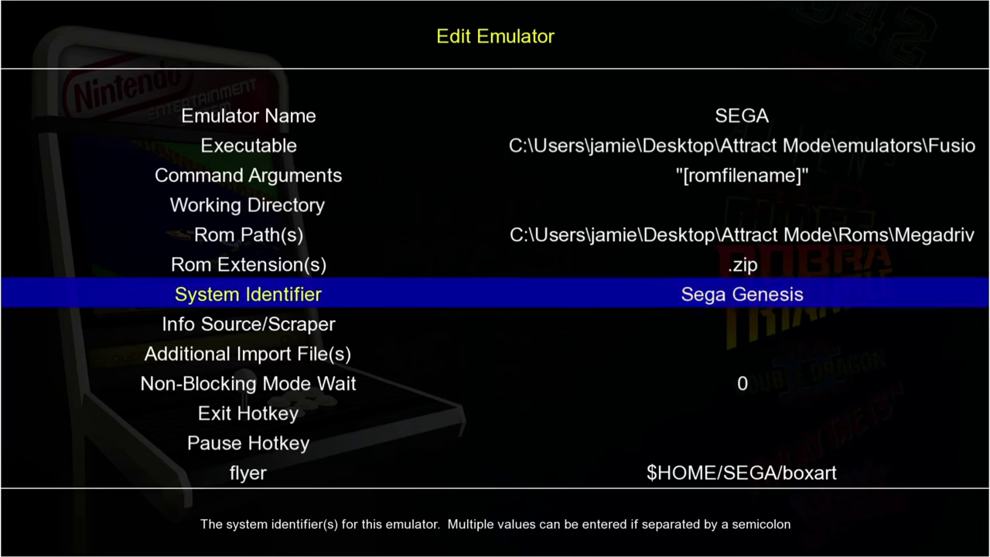
{"action": "key", "text": "Down"}
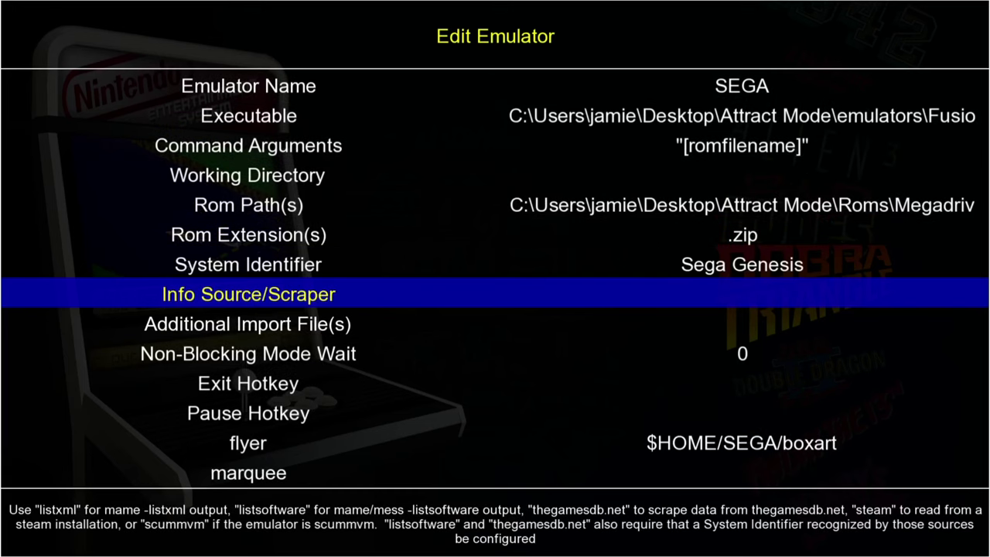
{"action": "key", "text": "Return"}
{"action": "key", "text": "Right"}
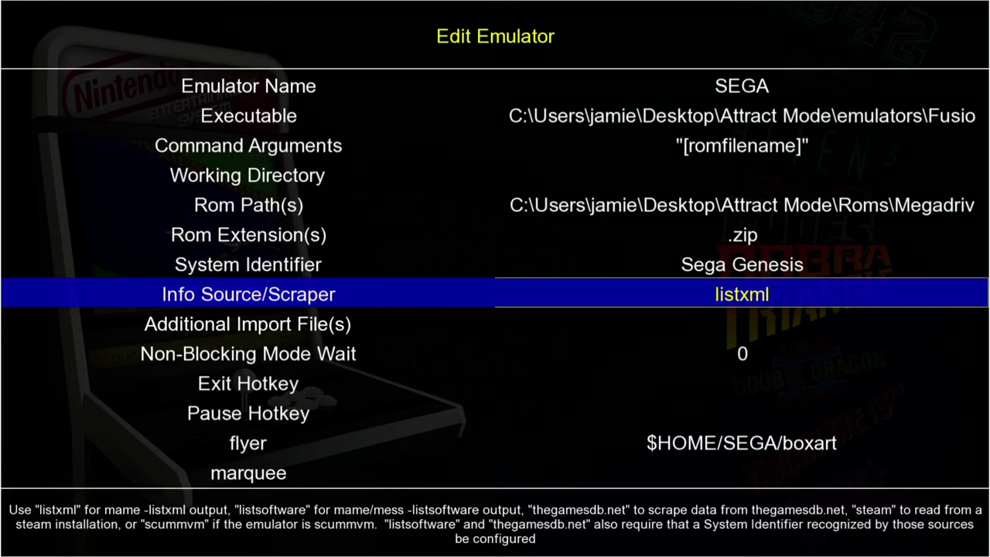
{"action": "key", "text": "Right"}
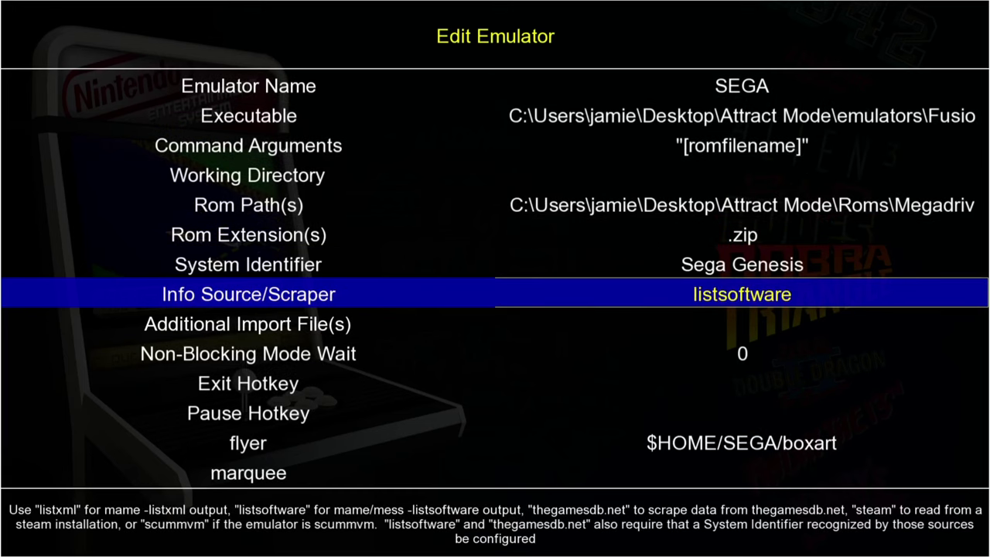
{"action": "key", "text": "Right"}
{"action": "key", "text": "Right"}
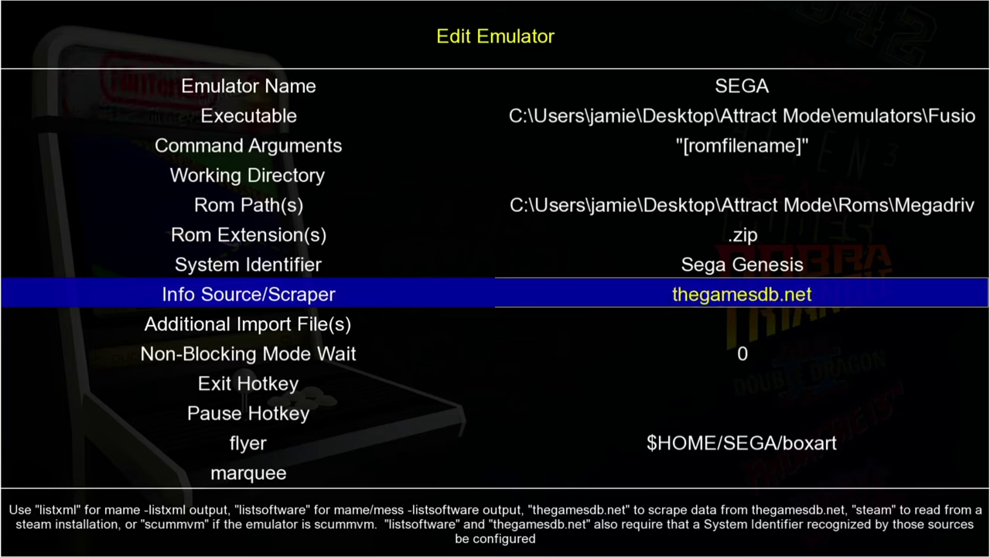
{"action": "key", "text": "Return"}
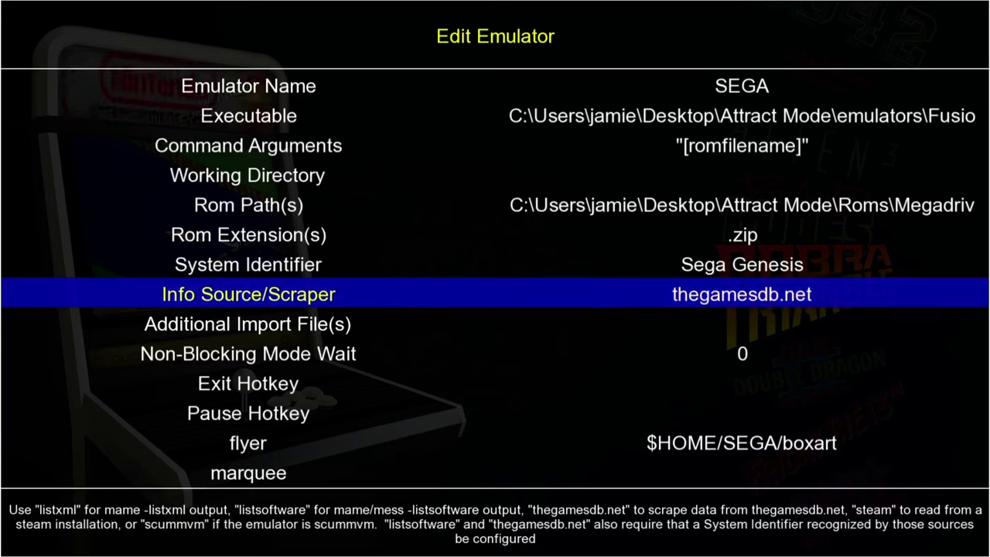
Generate the SEGA emulator's 7-entry rom list
{"action": "key", "text": "Down"}
{"action": "key", "text": "Down"}
{"action": "key", "text": "Down"}
{"action": "key", "text": "Down"}
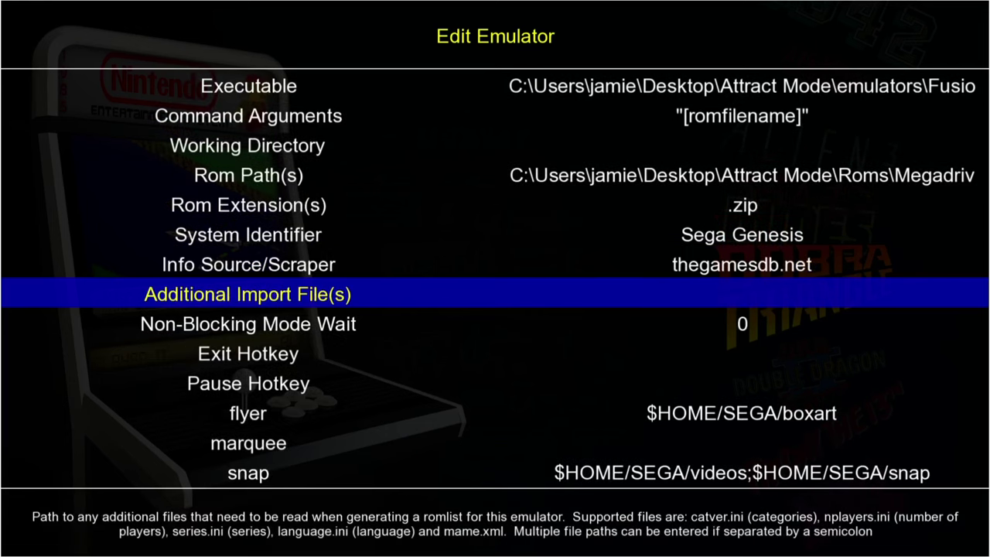
{"action": "key", "text": "Down"}
{"action": "key", "text": "Down"}
{"action": "key", "text": "Down"}
{"action": "key", "text": "Down"}
{"action": "key", "text": "Down"}
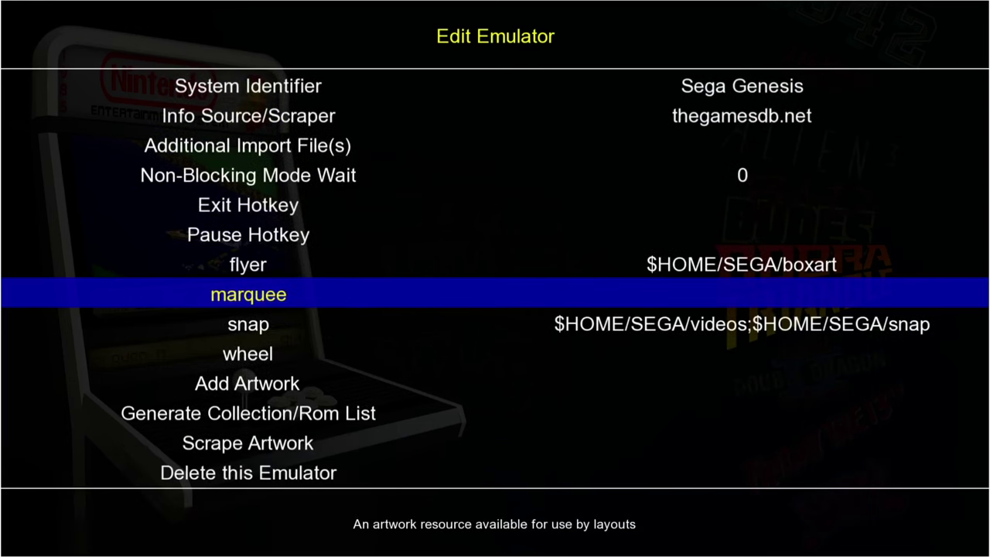
{"action": "key", "text": "Down"}
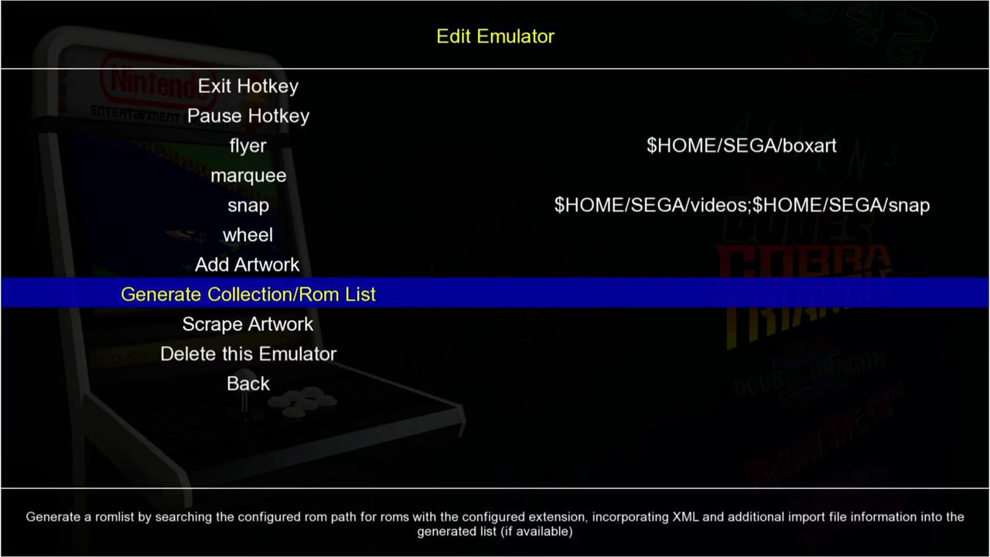
{"action": "key", "text": "Return"}
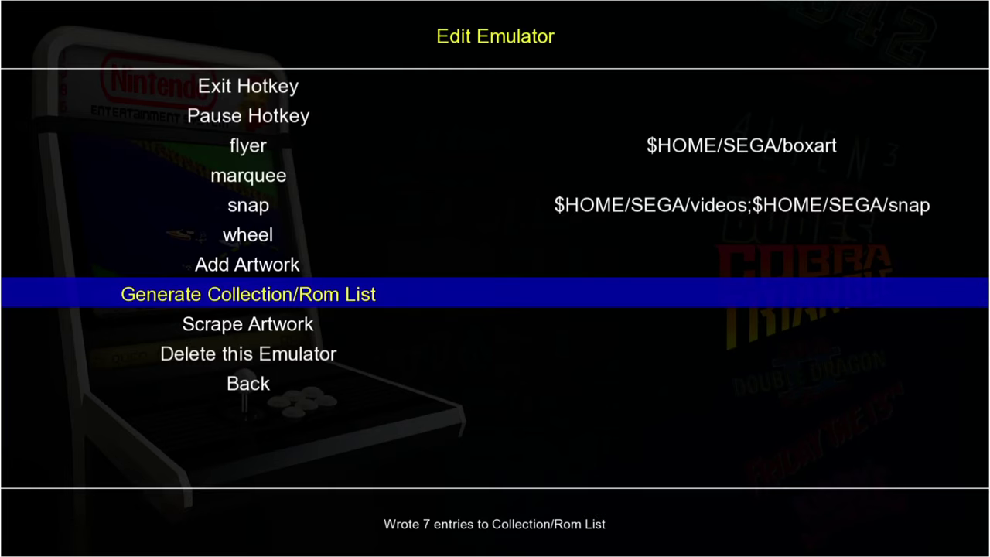
{"action": "key", "text": "Down"}
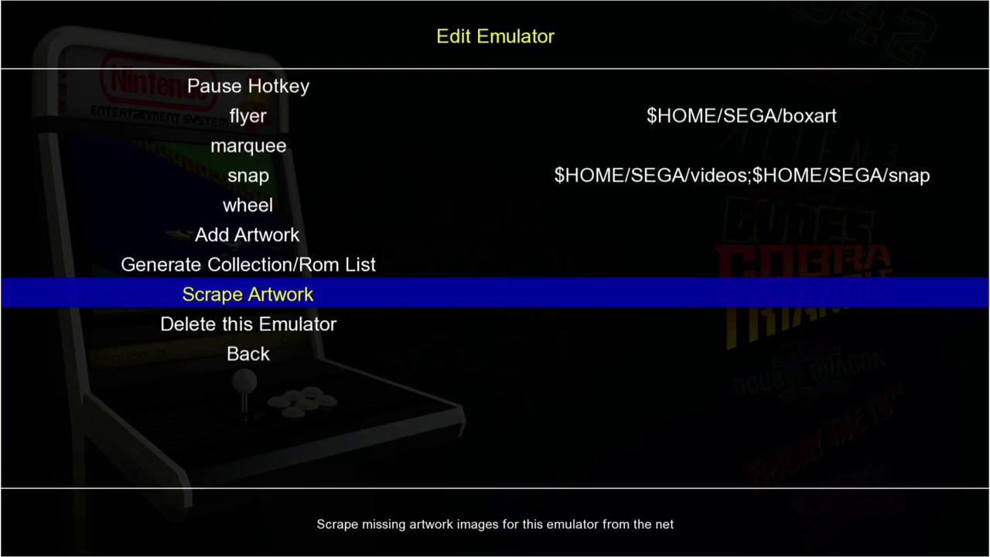
Scrape 34 SEGA artwork files, then back out of Edit Emulator and Configure to the game wheel
{"action": "key", "text": "Return"}
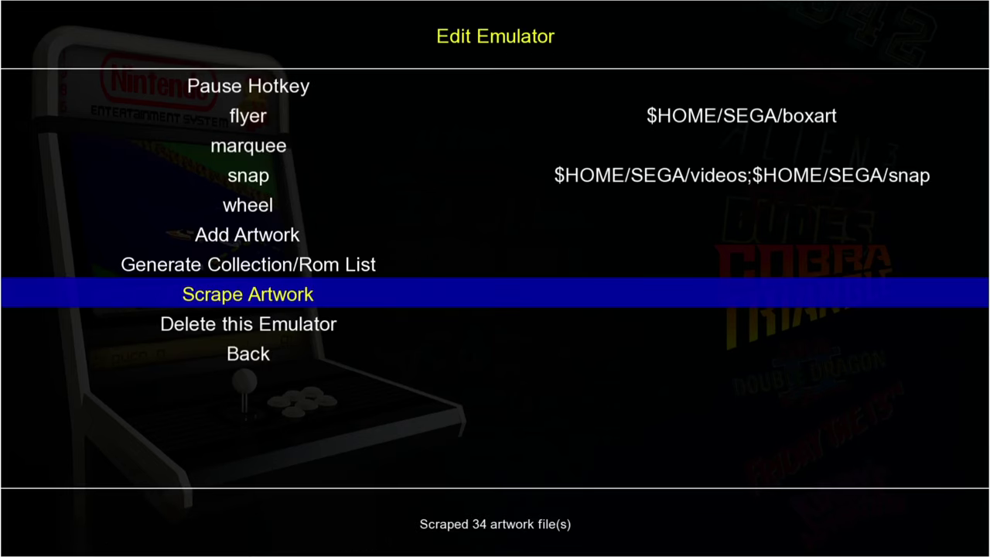
{"action": "key", "text": "Down"}
{"action": "key", "text": "Down"}
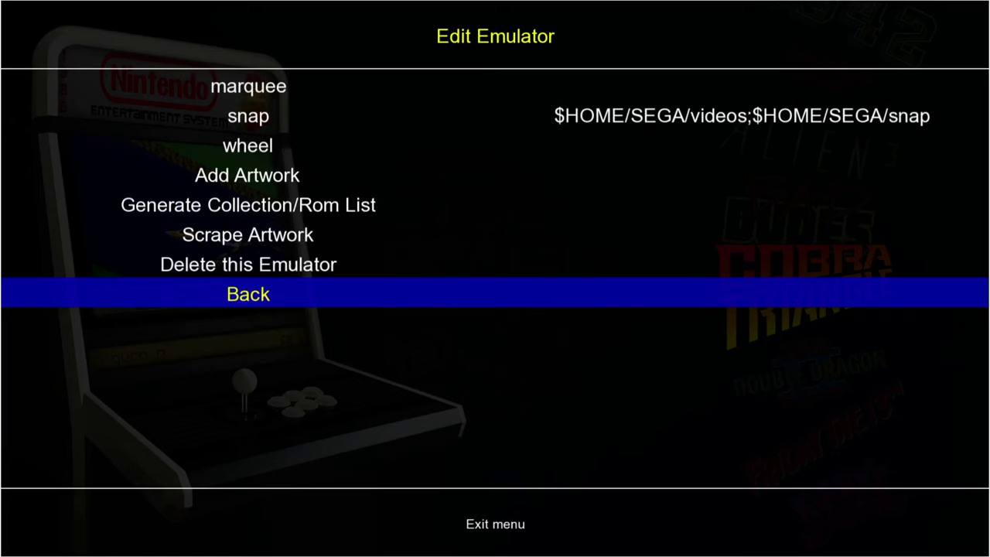
{"action": "key", "text": "Return"}
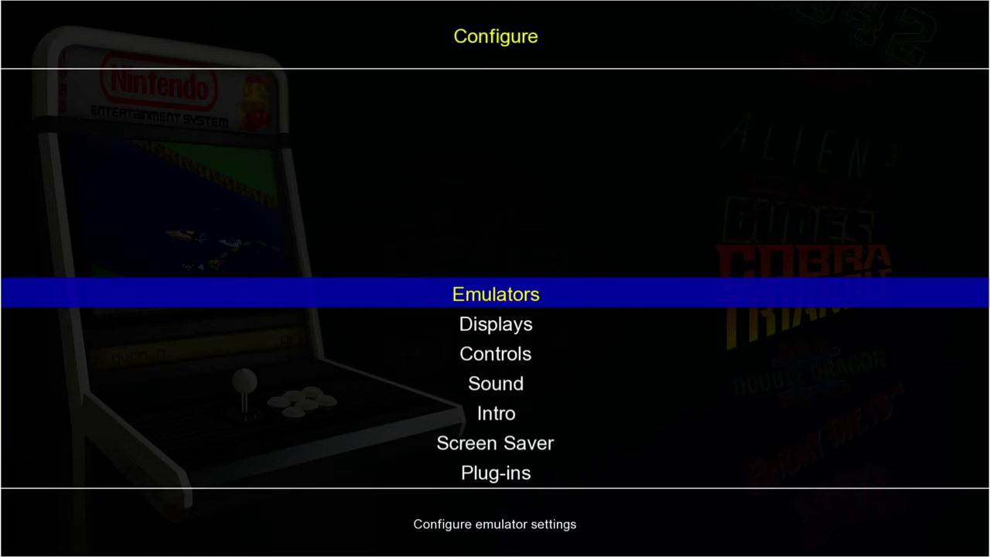
{"action": "key", "text": "Up"}
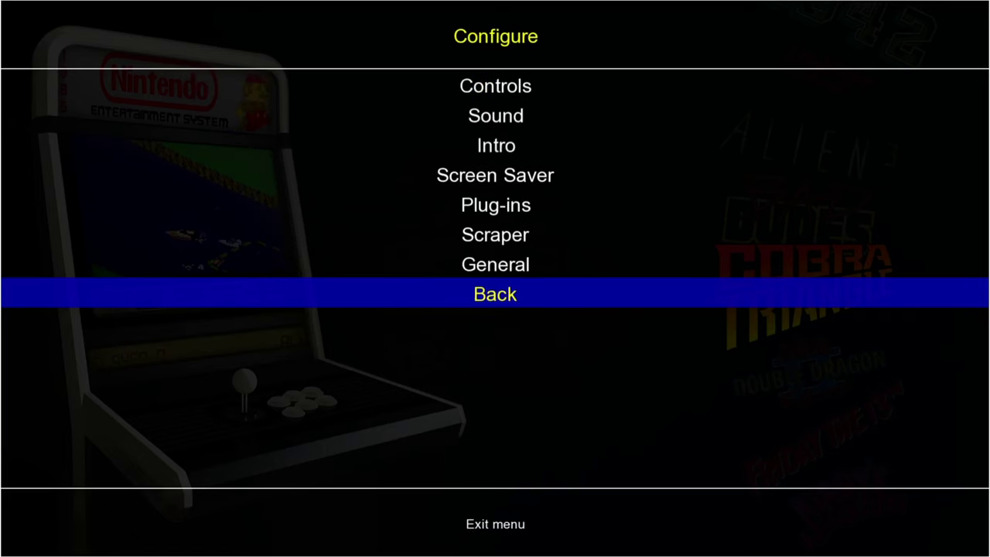
{"action": "key", "text": "Return"}
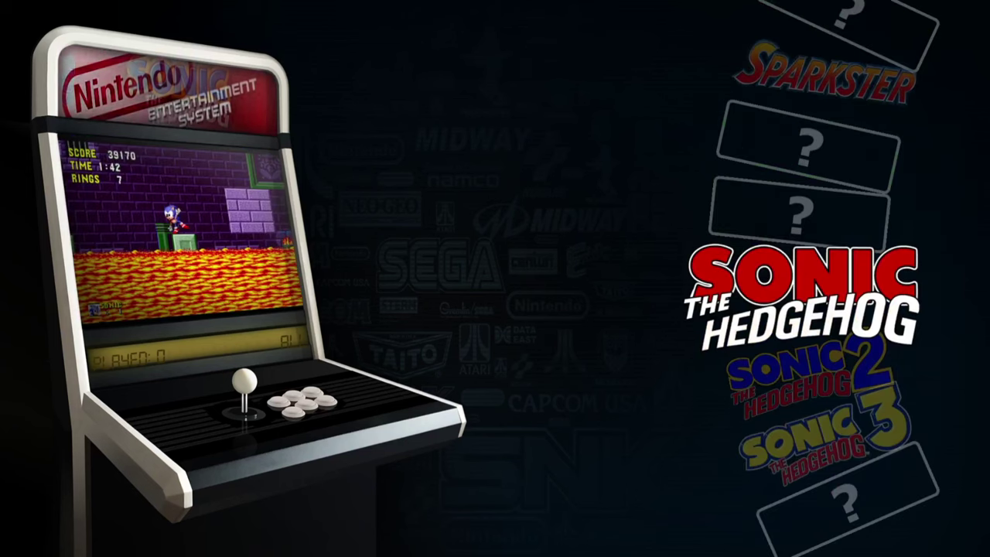
Compare the Nintendo and SEGA wheels, browse the SEGA games to Sonic, then bring up Configure
{"action": "key", "text": "Right"}
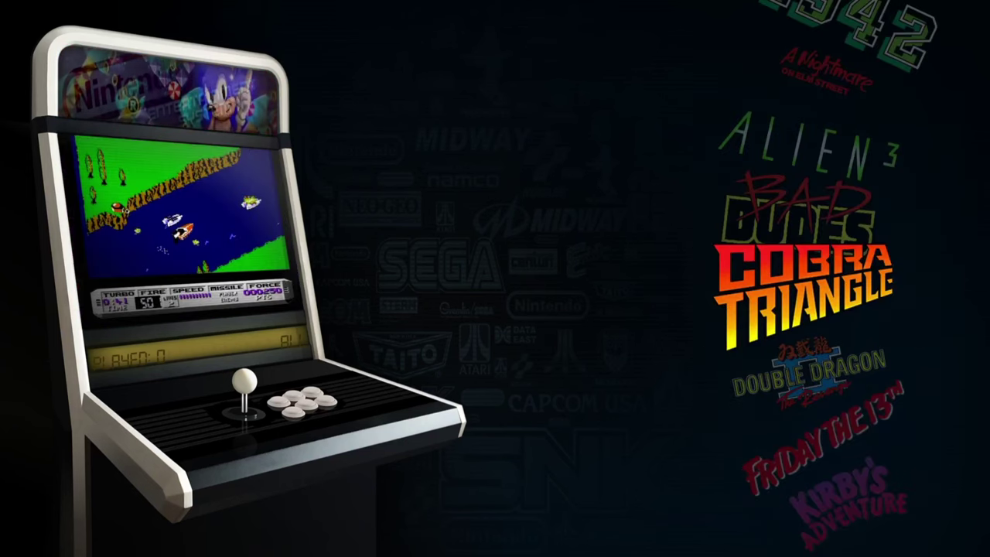
{"action": "key", "text": "Left"}
{"action": "key", "text": "Right"}
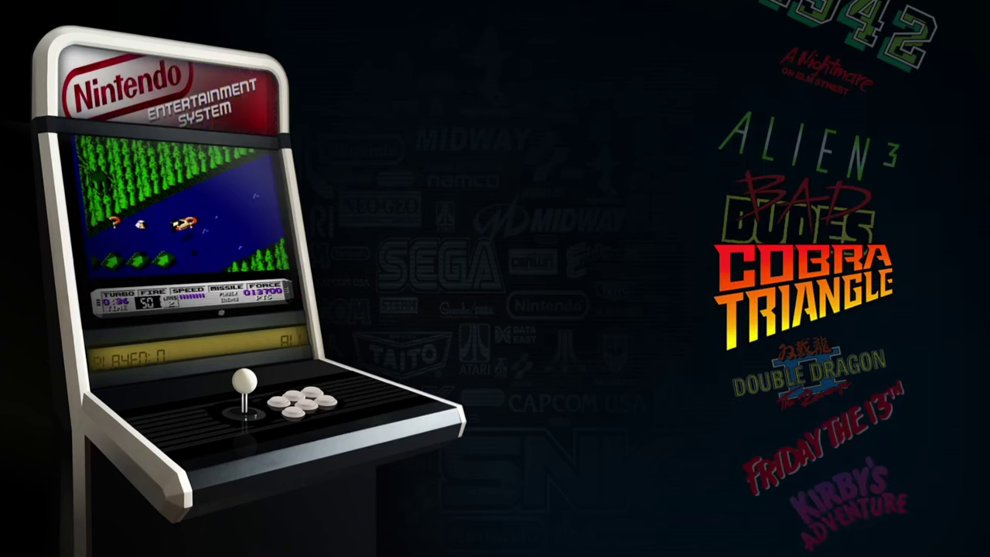
{"action": "key", "text": "Left"}
{"action": "key", "text": "Down"}
{"action": "key", "text": "Down"}
{"action": "key", "text": "Down"}
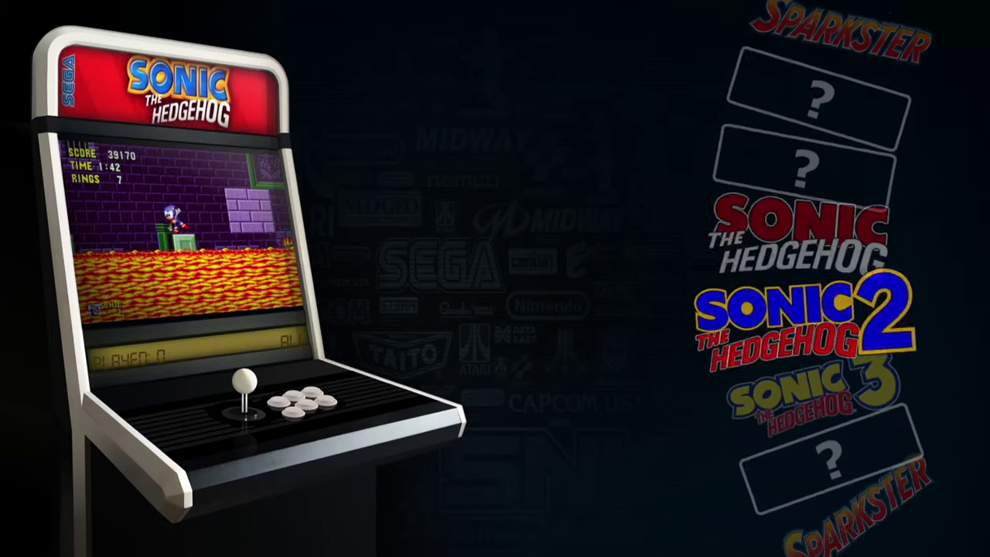
{"action": "key", "text": "Down"}
{"action": "key", "text": "Down"}
{"action": "key", "text": "Down"}
{"action": "key", "text": "Down"}
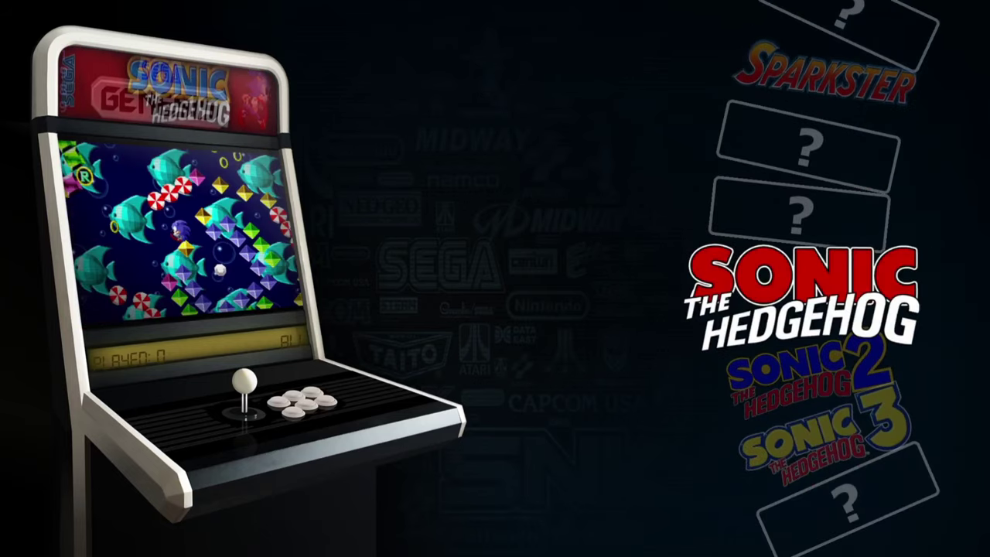
{"action": "key", "text": "Up"}
{"action": "key", "text": "Up"}
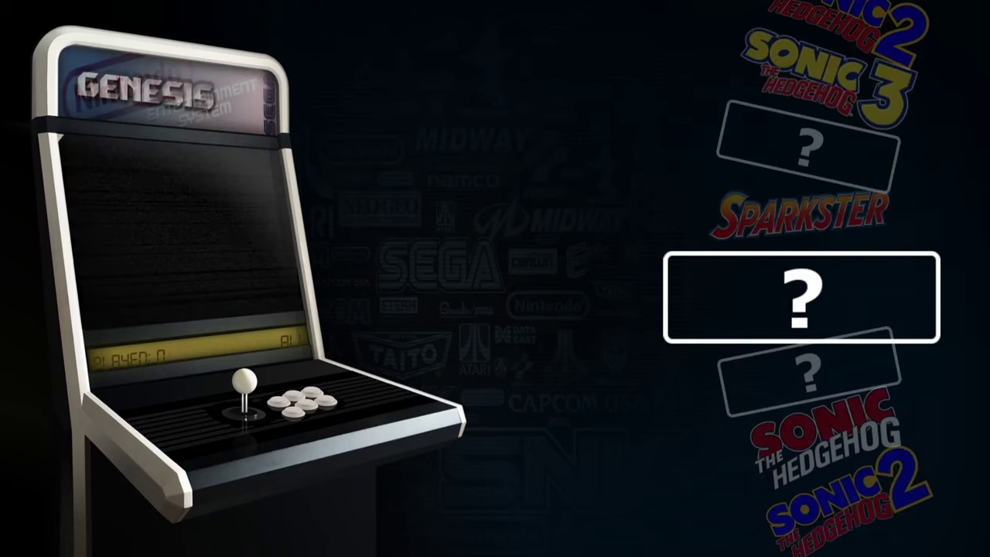
{"action": "key", "text": "Tab"}
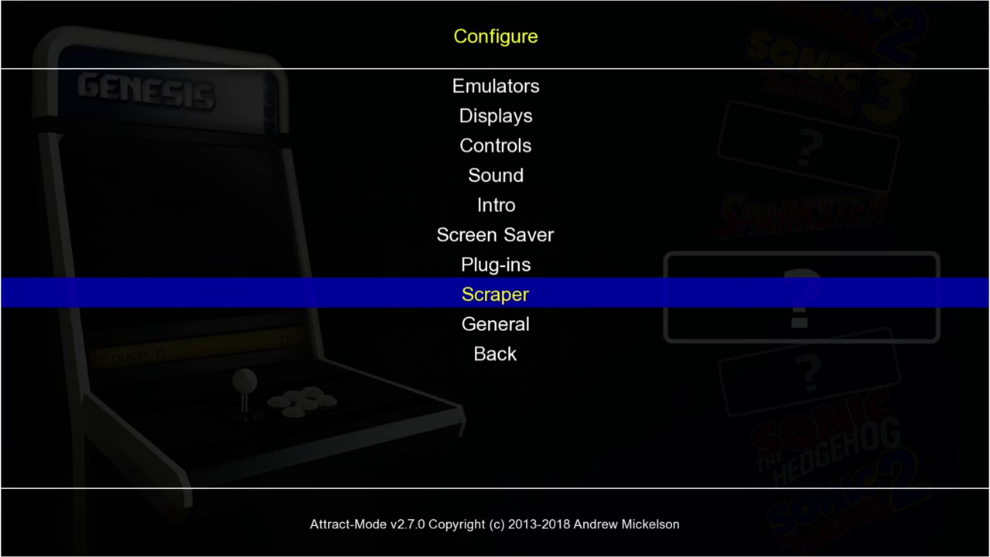
Change the SEGA display's layout to flat_blue
{"action": "key", "text": "Up"}
{"action": "key", "text": "Up"}
{"action": "key", "text": "Up"}
{"action": "key", "text": "Up"}
{"action": "key", "text": "Up"}
{"action": "key", "text": "Up"}
{"action": "key", "text": "Return"}
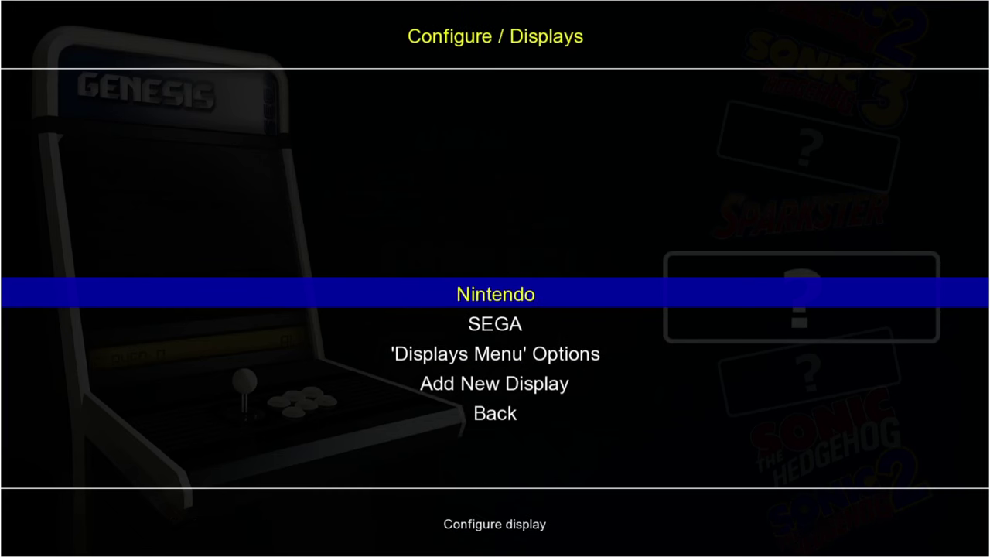
{"action": "key", "text": "Down"}
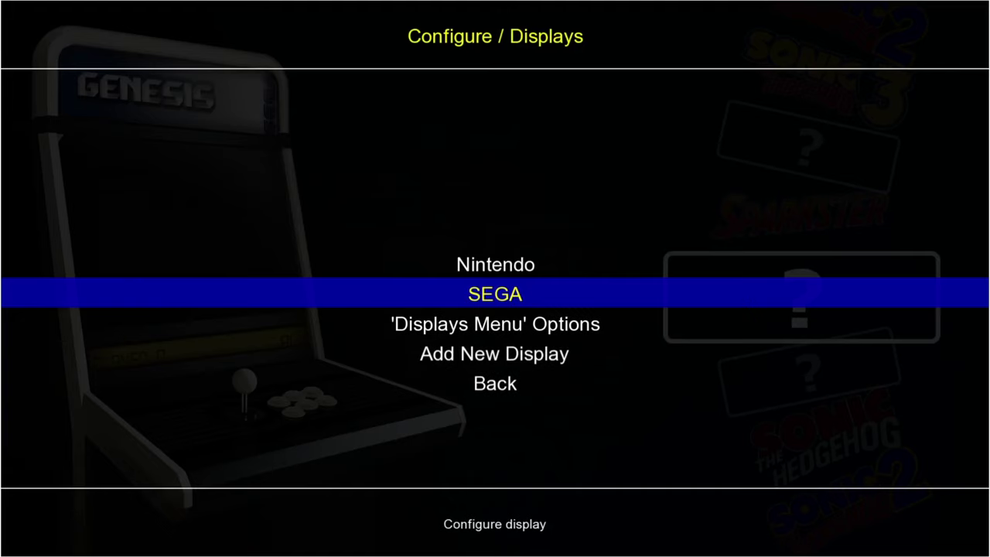
{"action": "key", "text": "Return"}
{"action": "key", "text": "Up"}
{"action": "key", "text": "Up"}
{"action": "key", "text": "Up"}
{"action": "key", "text": "Up"}
{"action": "key", "text": "Up"}
{"action": "key", "text": "Up"}
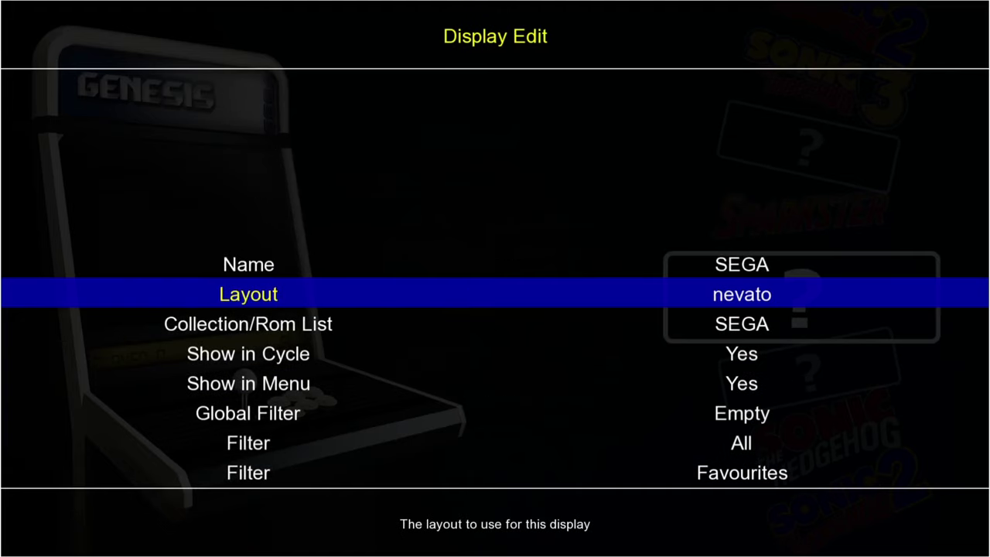
{"action": "key", "text": "Return"}
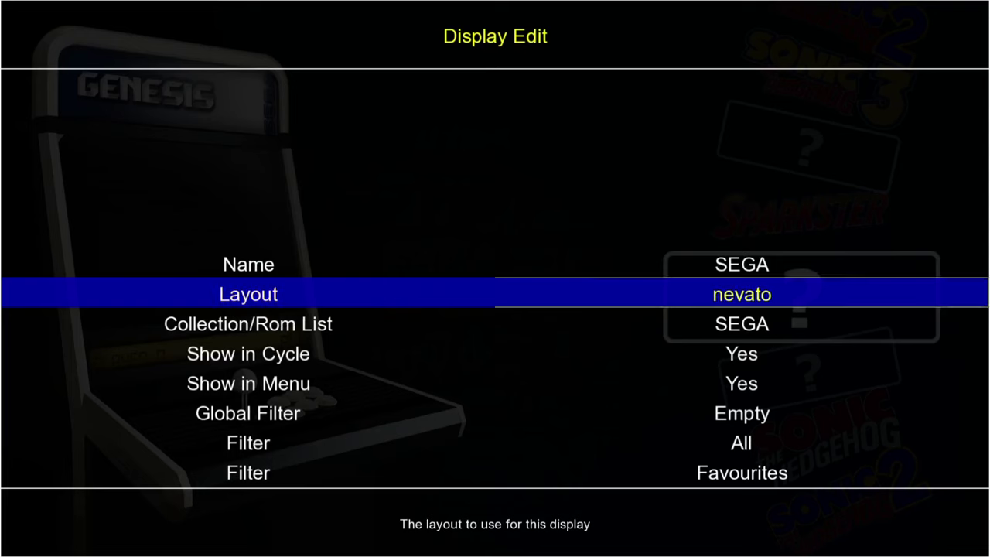
{"action": "key", "text": "Right"}
{"action": "key", "text": "Right"}
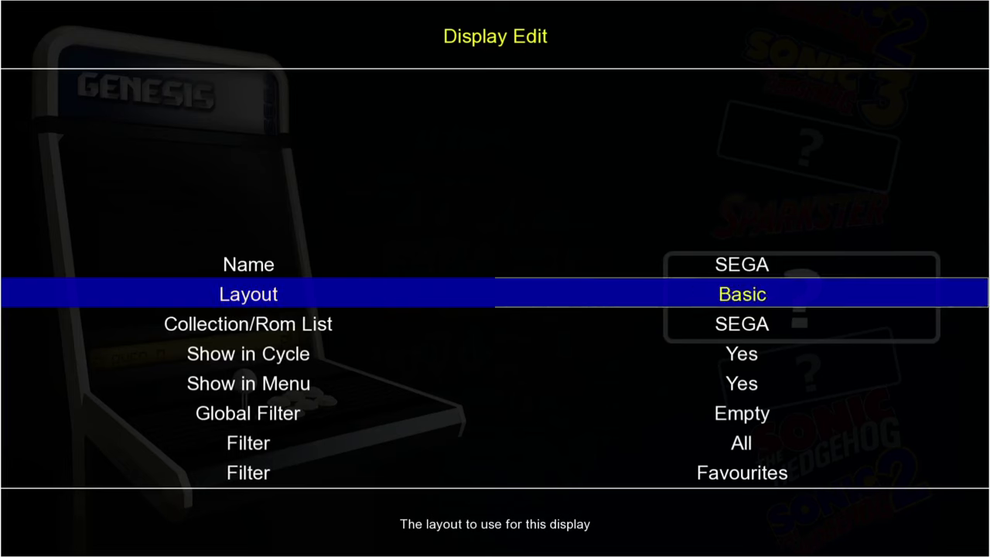
{"action": "key", "text": "Right"}
{"action": "key", "text": "Right"}
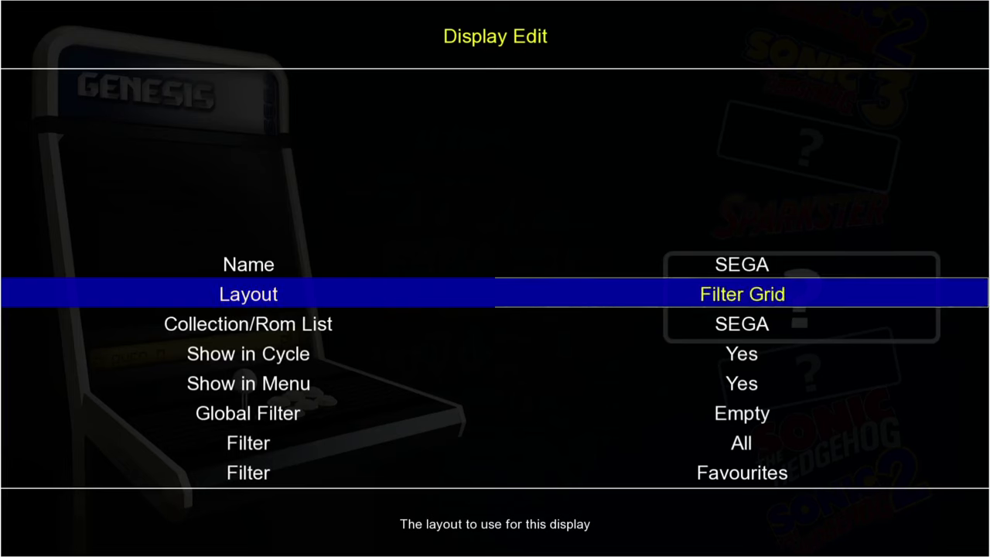
{"action": "key", "text": "Right"}
{"action": "key", "text": "Right"}
{"action": "key", "text": "Right"}
{"action": "key", "text": "Right"}
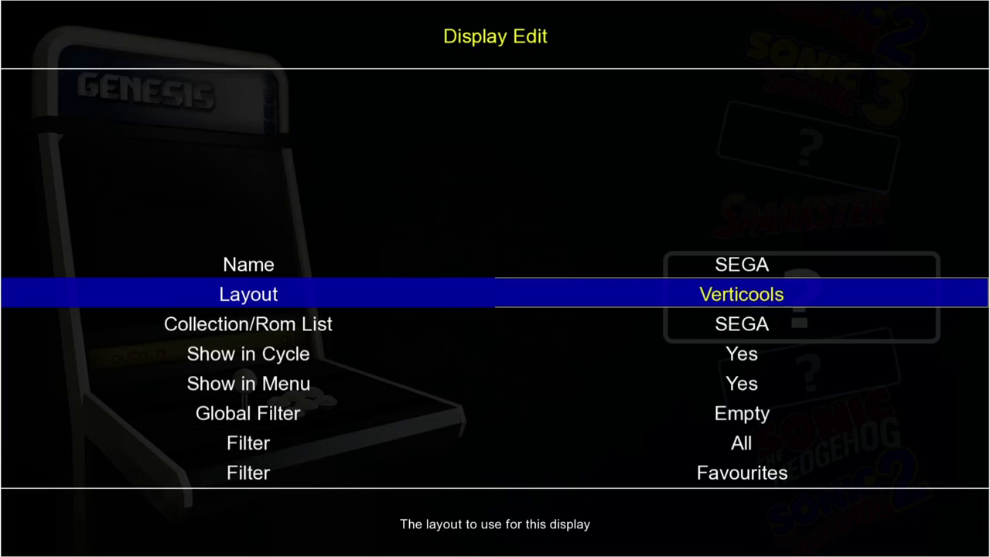
{"action": "key", "text": "Right"}
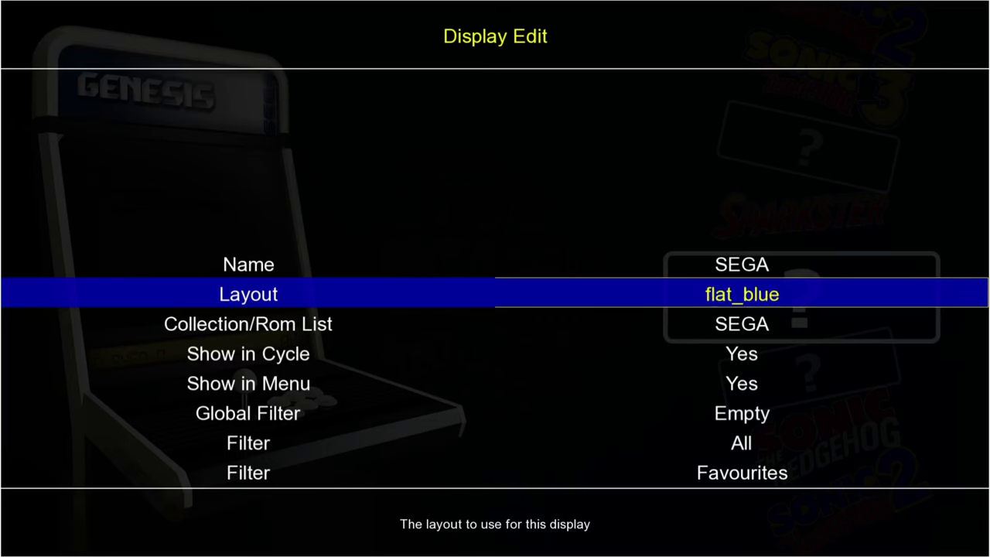
{"action": "key", "text": "Return"}
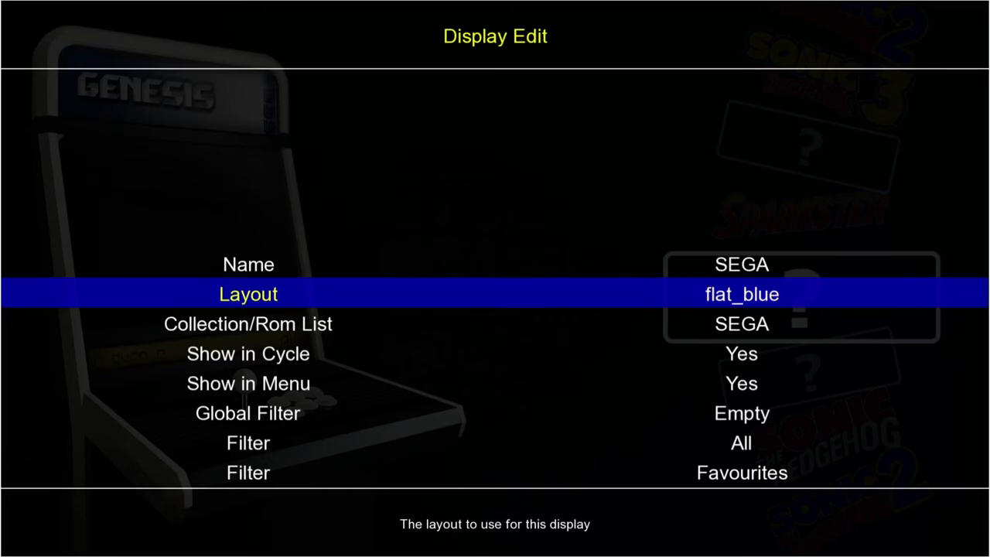
Exit the configuration menus, browse the SEGA list in flat_blue, then reopen Configure
{"action": "key", "text": "Down"}
{"action": "key", "text": "Down"}
{"action": "key", "text": "Down"}
{"action": "key", "text": "Down"}
{"action": "key", "text": "Down"}
{"action": "key", "text": "Down"}
{"action": "key", "text": "Down"}
{"action": "key", "text": "Down"}
{"action": "key", "text": "Down"}
{"action": "key", "text": "Down"}
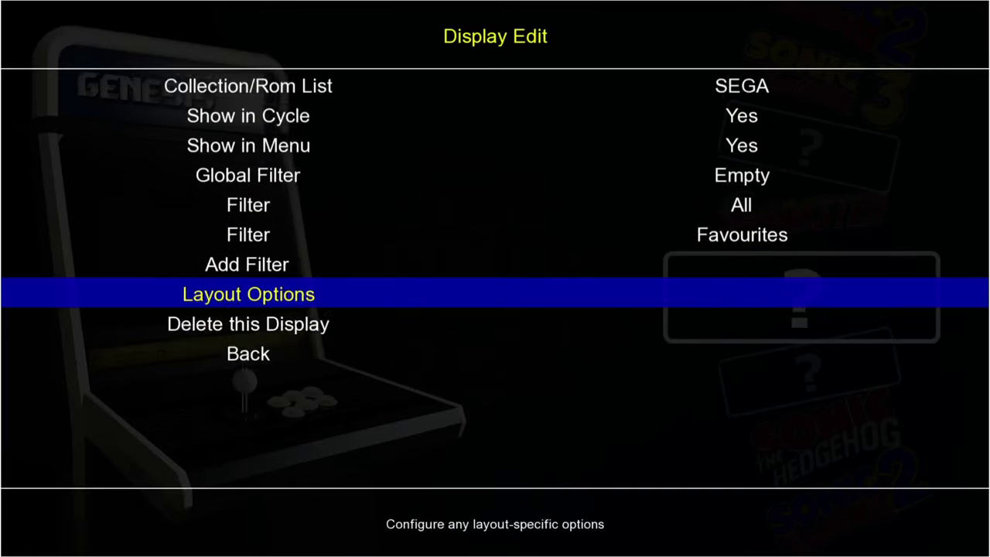
{"action": "key", "text": "Return"}
{"action": "key", "text": "Down"}
{"action": "key", "text": "Down"}
{"action": "key", "text": "Down"}
{"action": "key", "text": "Down"}
{"action": "key", "text": "Down"}
{"action": "key", "text": "Down"}
{"action": "key", "text": "Down"}
{"action": "key", "text": "Down"}
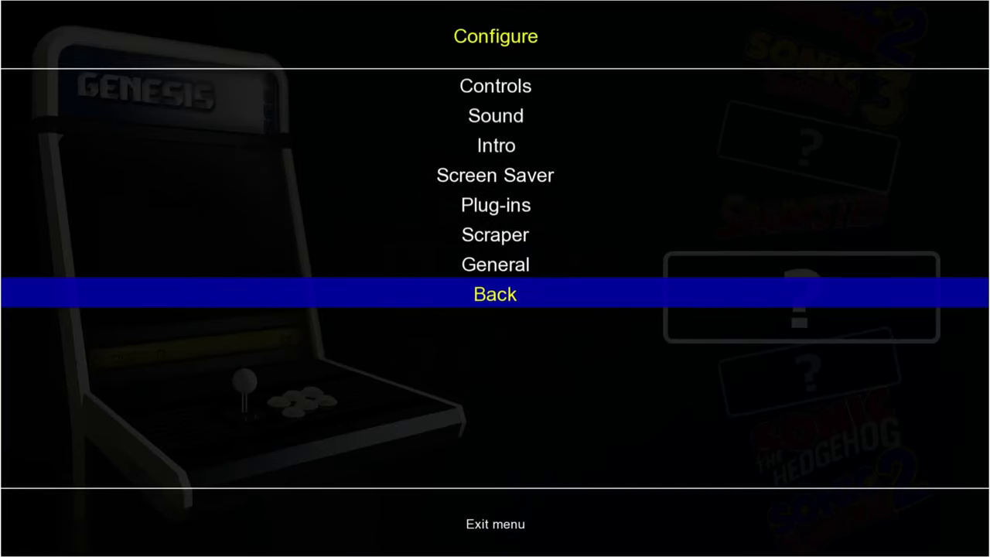
{"action": "key", "text": "Return"}
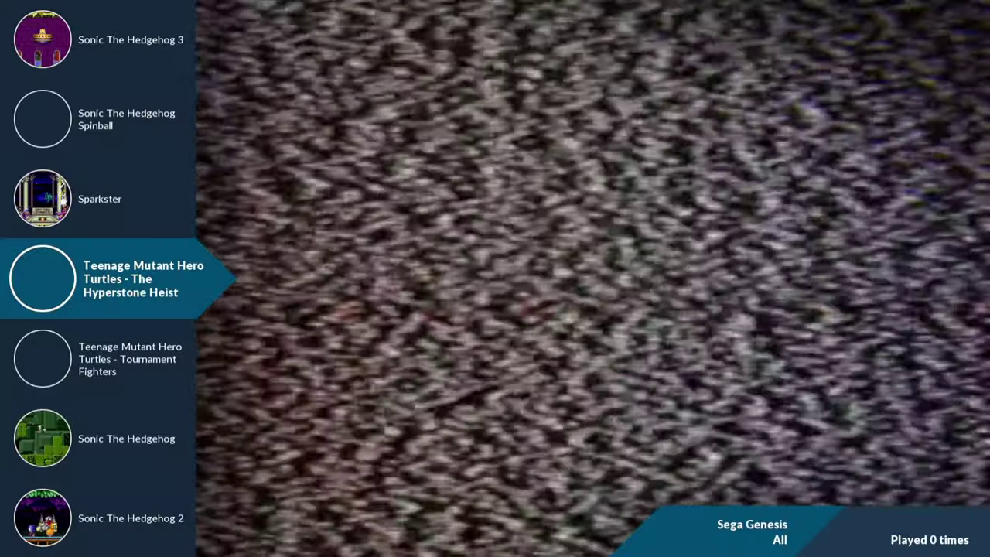
{"action": "key", "text": "Up"}
{"action": "key", "text": "Up"}
{"action": "key", "text": "Up"}
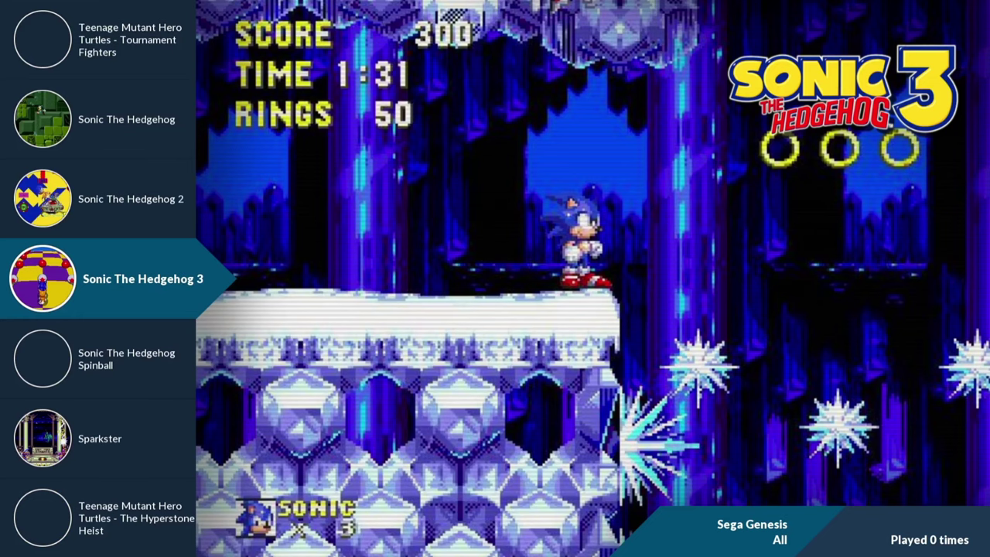
{"action": "key", "text": "Tab"}
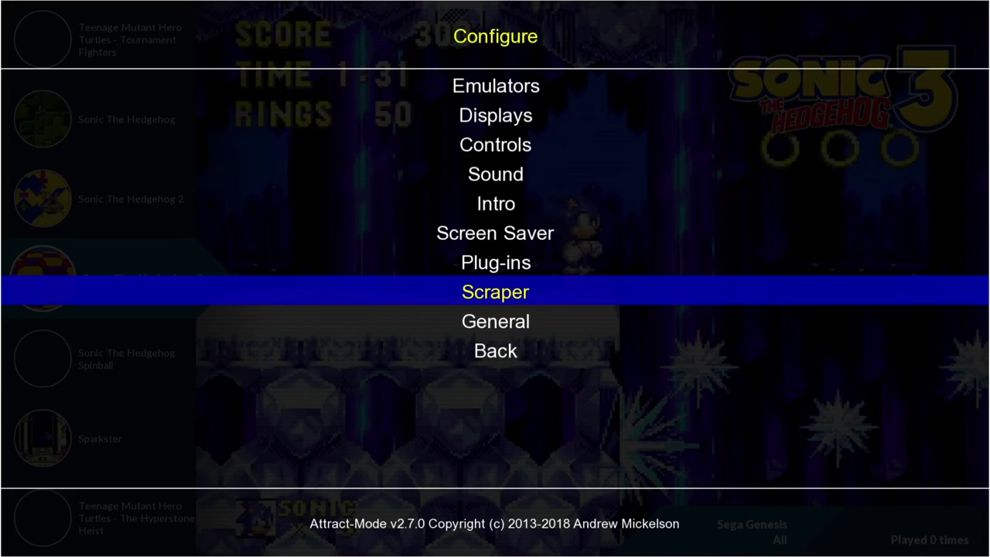
Open the SEGA display's flat_blue layout options
{"action": "key", "text": "Up"}
{"action": "key", "text": "Up"}
{"action": "key", "text": "Up"}
{"action": "key", "text": "Up"}
{"action": "key", "text": "Up"}
{"action": "key", "text": "Up"}
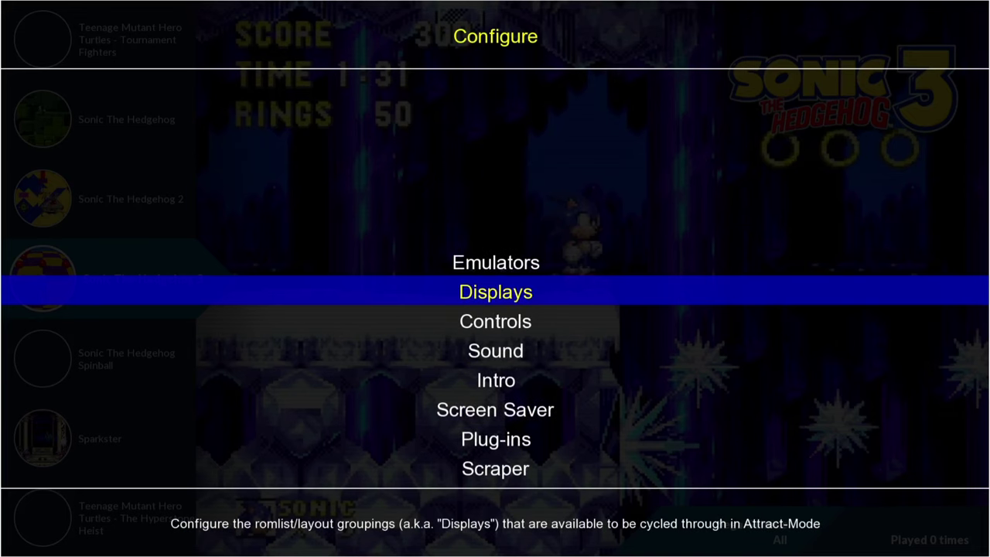
{"action": "key", "text": "Return"}
{"action": "key", "text": "Down"}
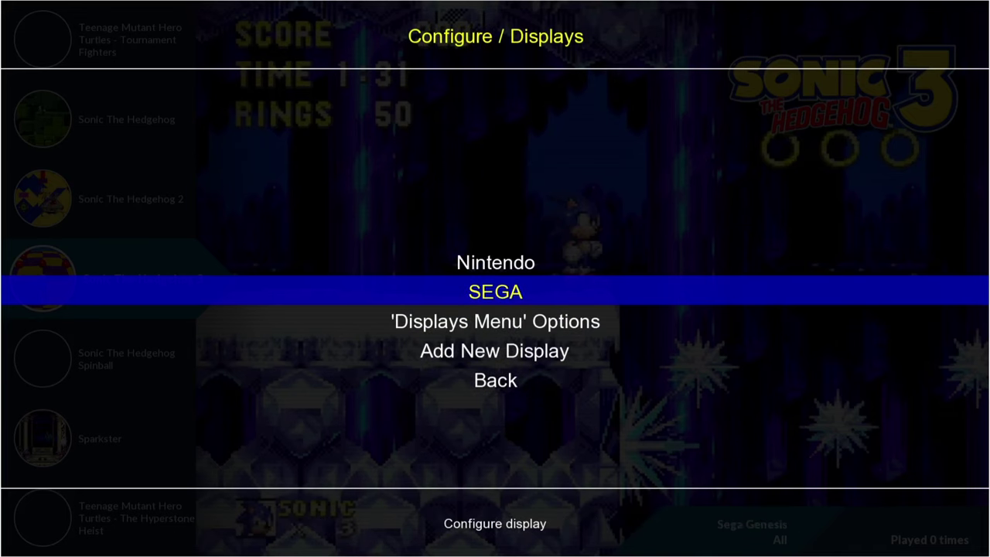
{"action": "key", "text": "Return"}
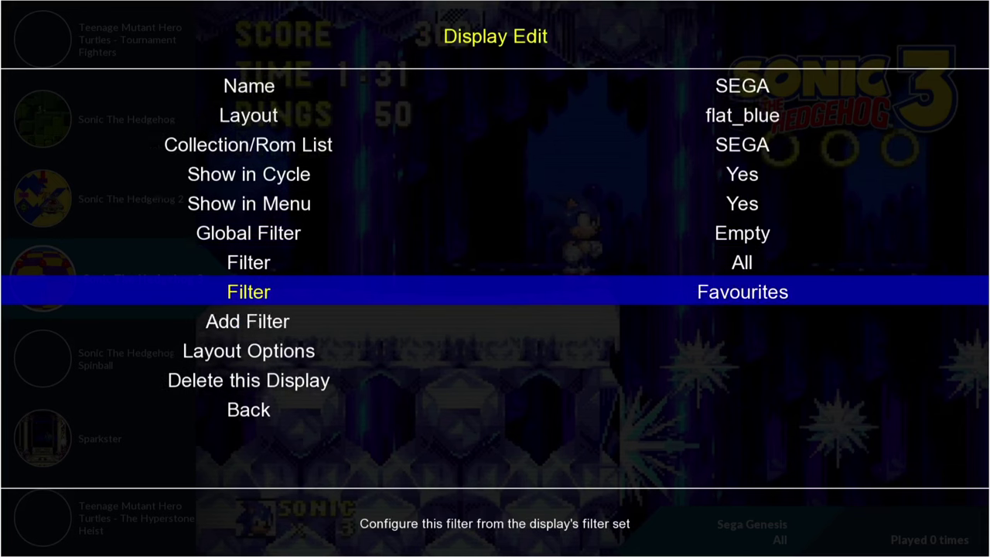
{"action": "key", "text": "Up"}
{"action": "key", "text": "Up"}
{"action": "key", "text": "Up"}
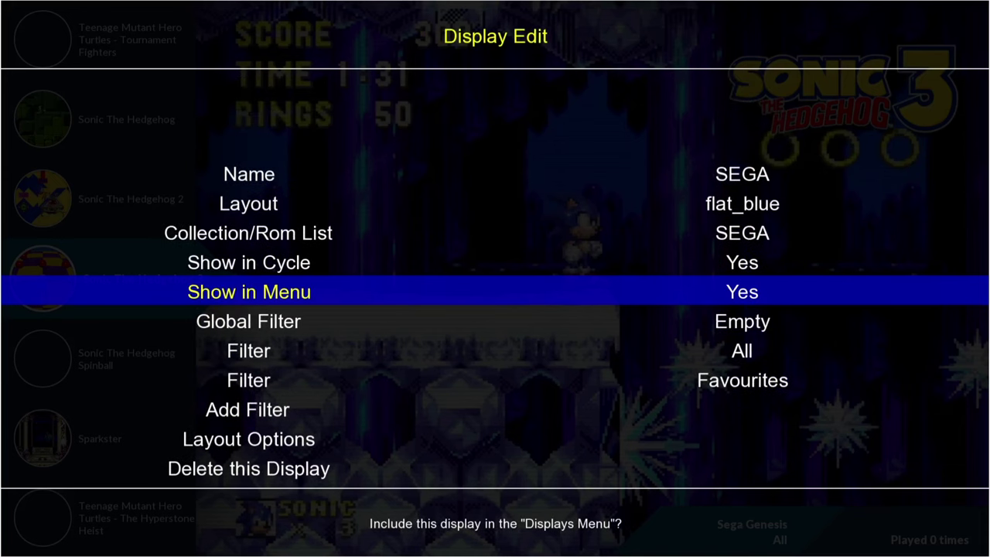
{"action": "key", "text": "Down"}
{"action": "key", "text": "Down"}
{"action": "key", "text": "Down"}
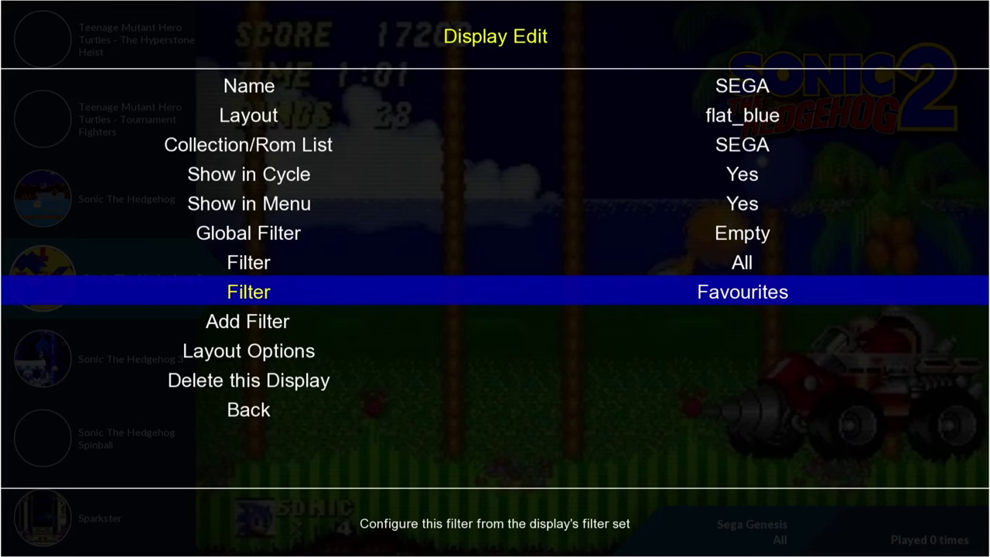
{"action": "key", "text": "Down"}
{"action": "key", "text": "Down"}
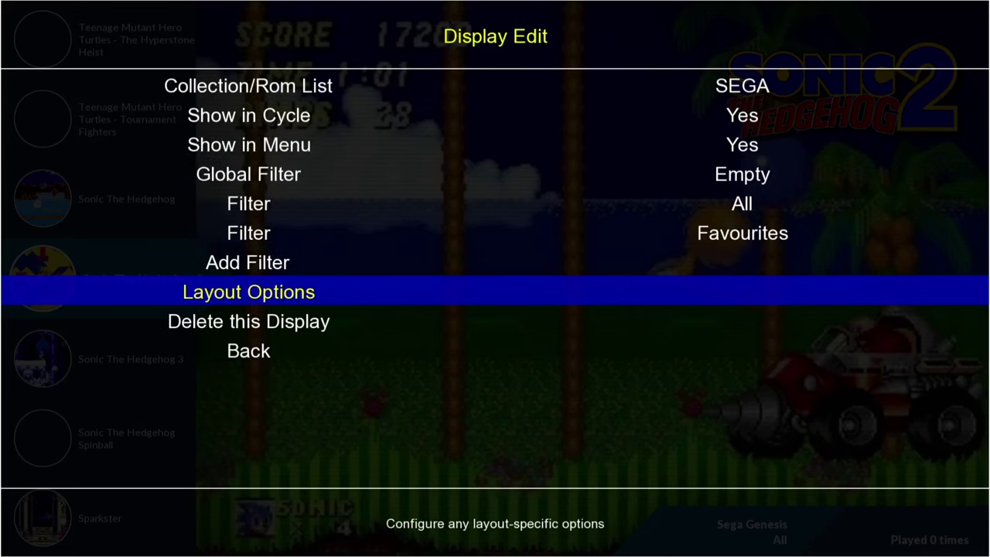
{"action": "key", "text": "Return"}
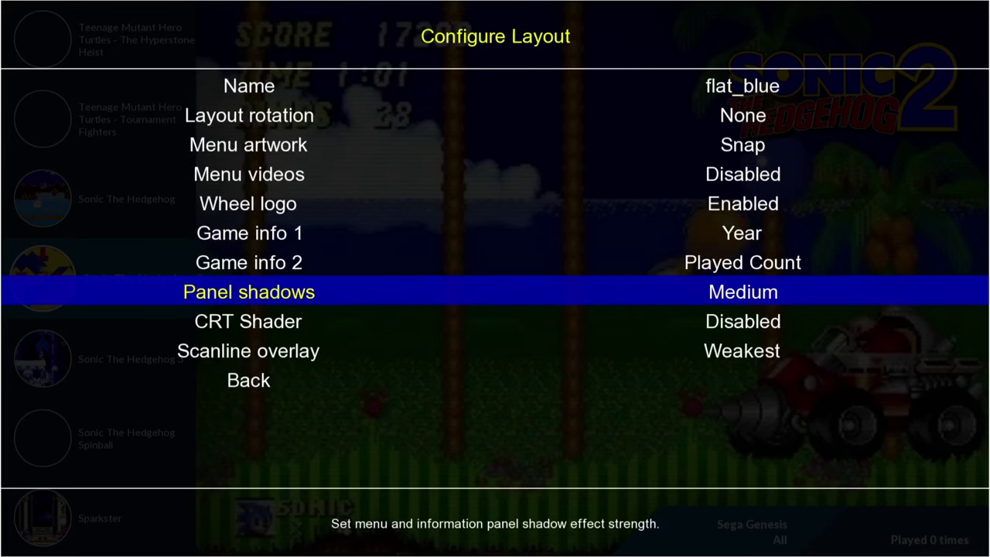
Set Layout rotation to Right and return to the main Configure menu
{"action": "key", "text": "Up"}
{"action": "key", "text": "Up"}
{"action": "key", "text": "Up"}
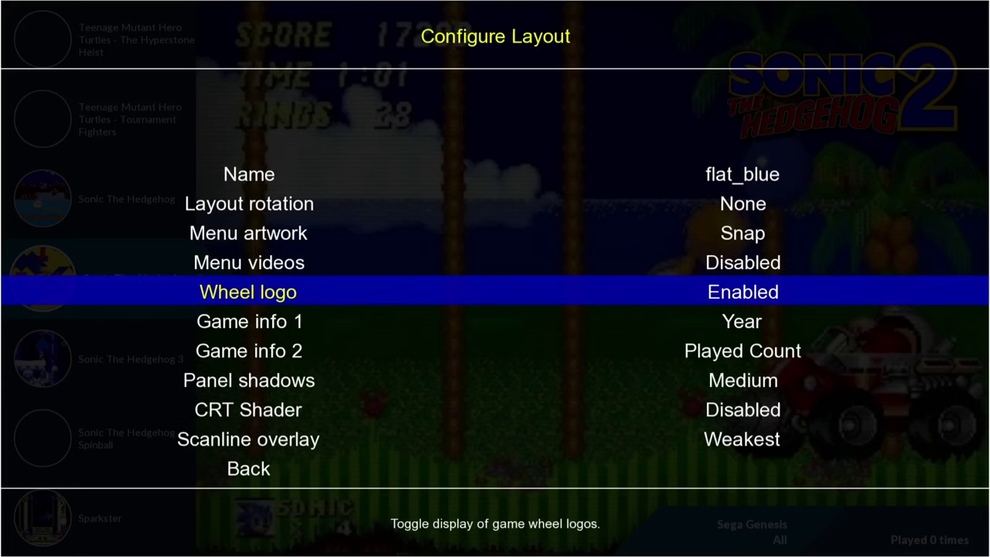
{"action": "key", "text": "Up"}
{"action": "key", "text": "Up"}
{"action": "key", "text": "Up"}
{"action": "key", "text": "Return"}
{"action": "key", "text": "Down"}
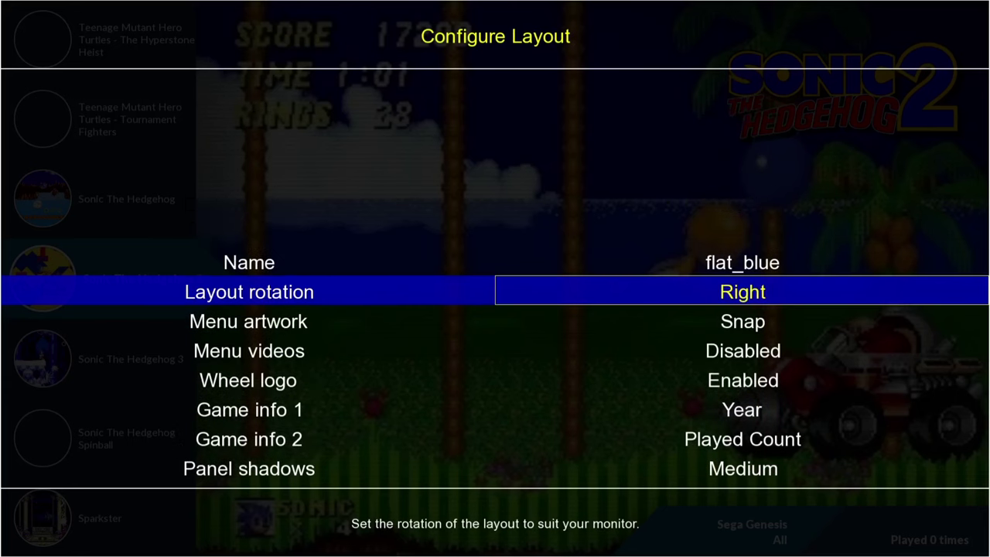
{"action": "key", "text": "Down"}
{"action": "key", "text": "Up"}
{"action": "key", "text": "Return"}
{"action": "key", "text": "Escape"}
{"action": "key", "text": "Escape"}
{"action": "key", "text": "Escape"}
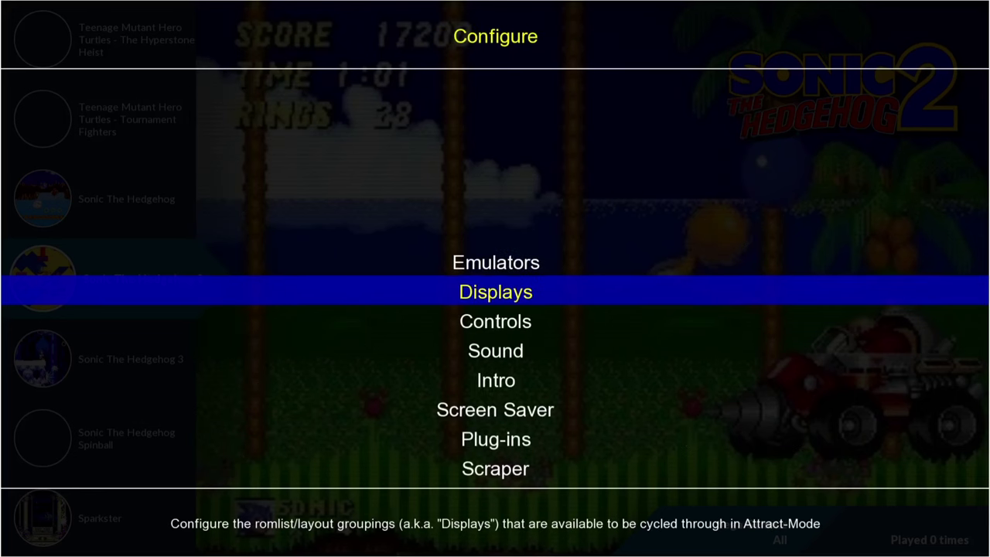
{"action": "key", "text": "Escape"}
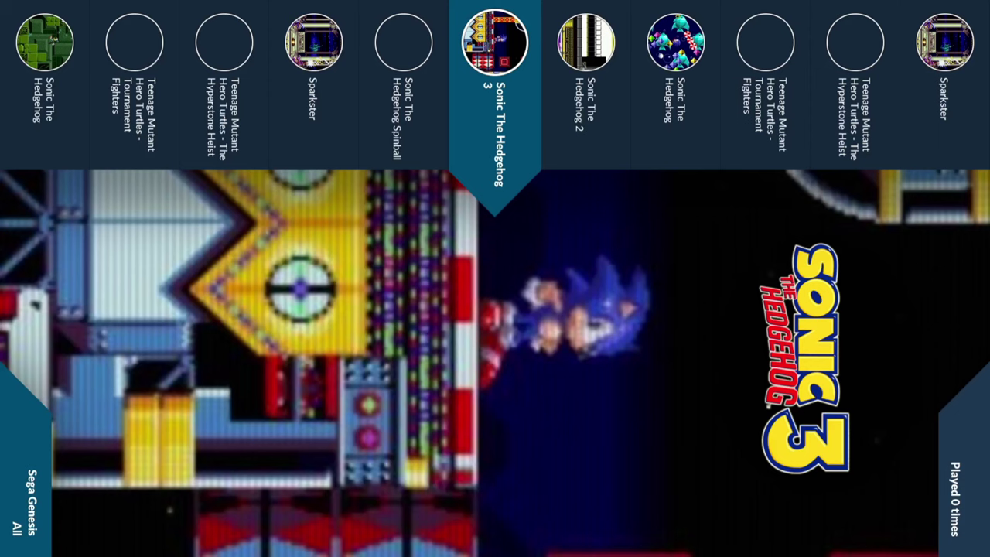
Browse the rotated SEGA list, then open the SEGA display's layout options
{"action": "key", "text": "Left"}
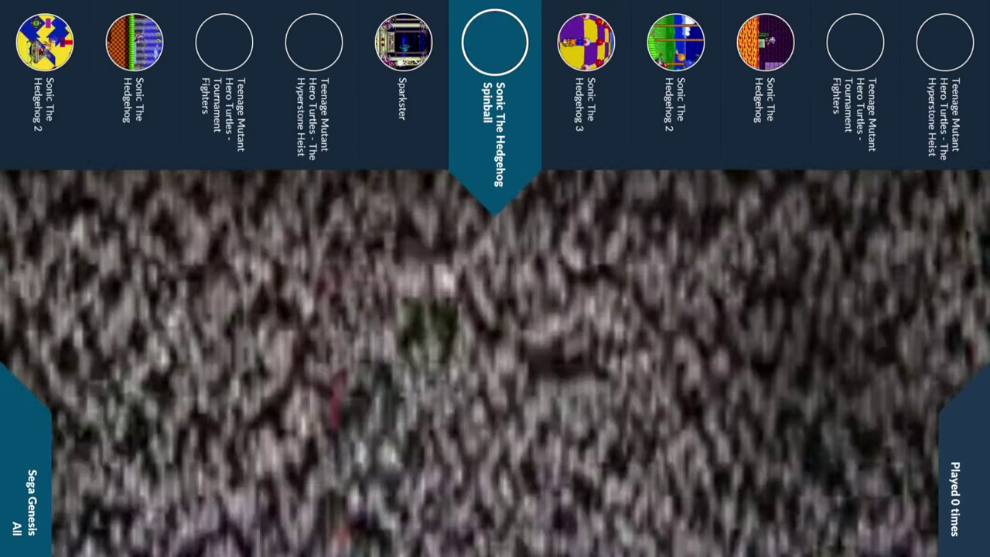
{"action": "key", "text": "Right"}
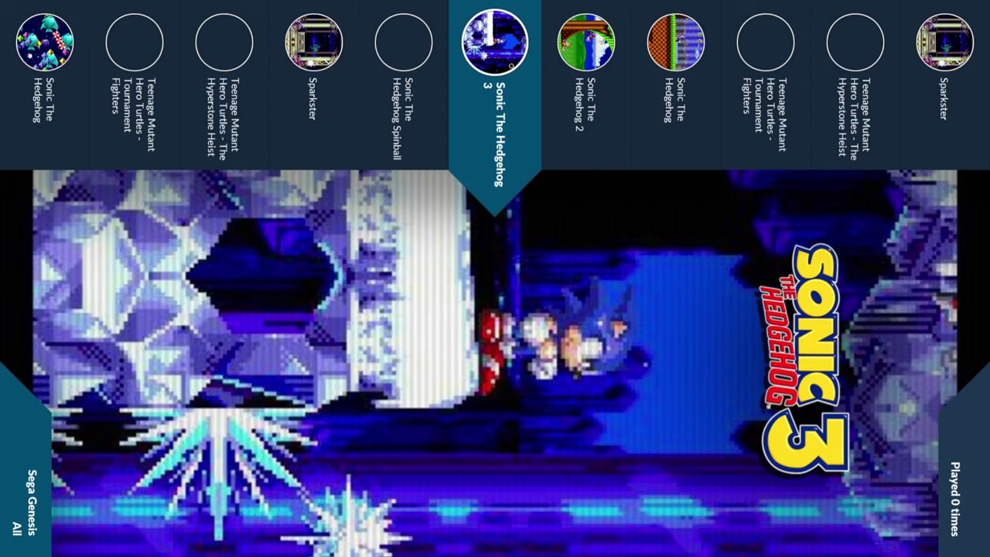
{"action": "key", "text": "Tab"}
{"action": "key", "text": "Up"}
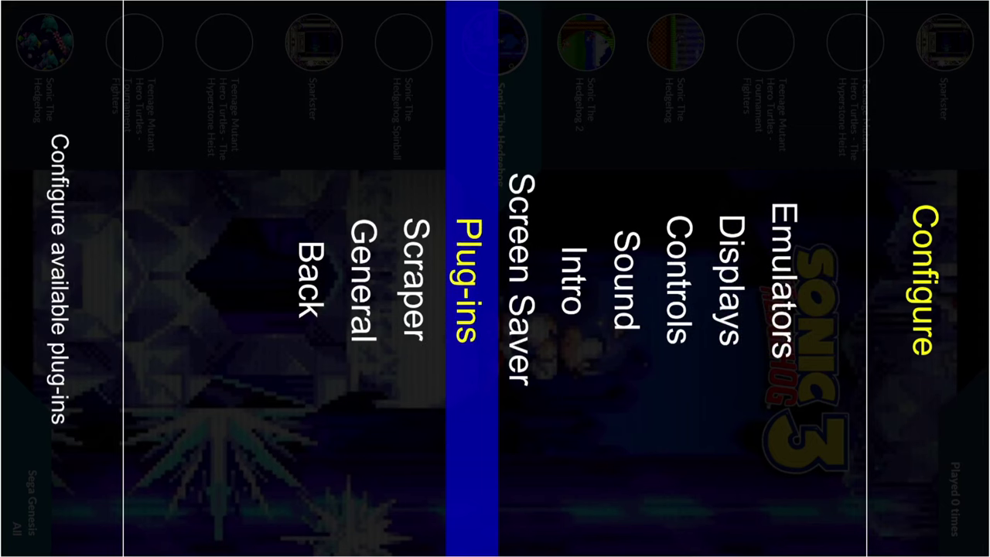
{"action": "key", "text": "Up"}
{"action": "key", "text": "Up"}
{"action": "key", "text": "Up"}
{"action": "key", "text": "Up"}
{"action": "key", "text": "Up"}
{"action": "key", "text": "Return"}
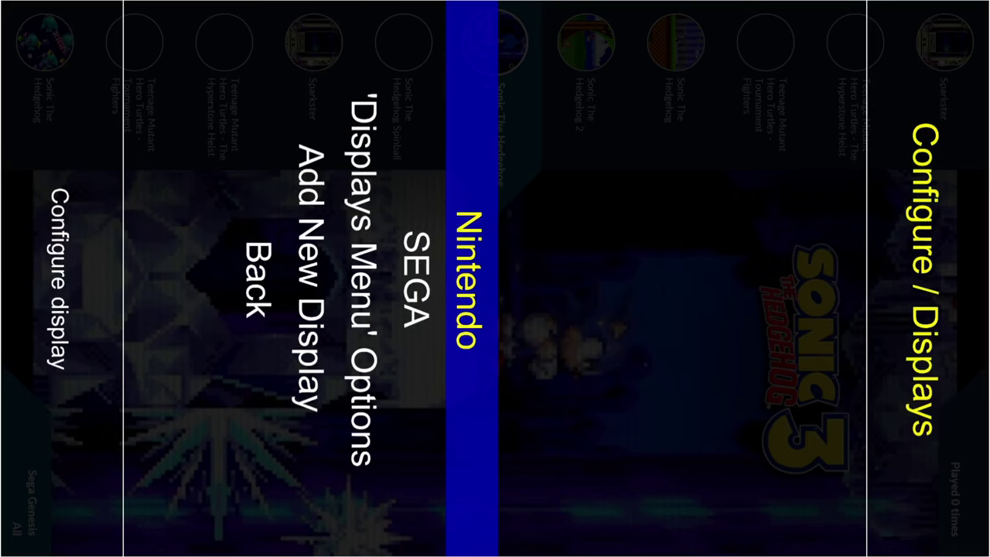
{"action": "key", "text": "Down"}
{"action": "key", "text": "Return"}
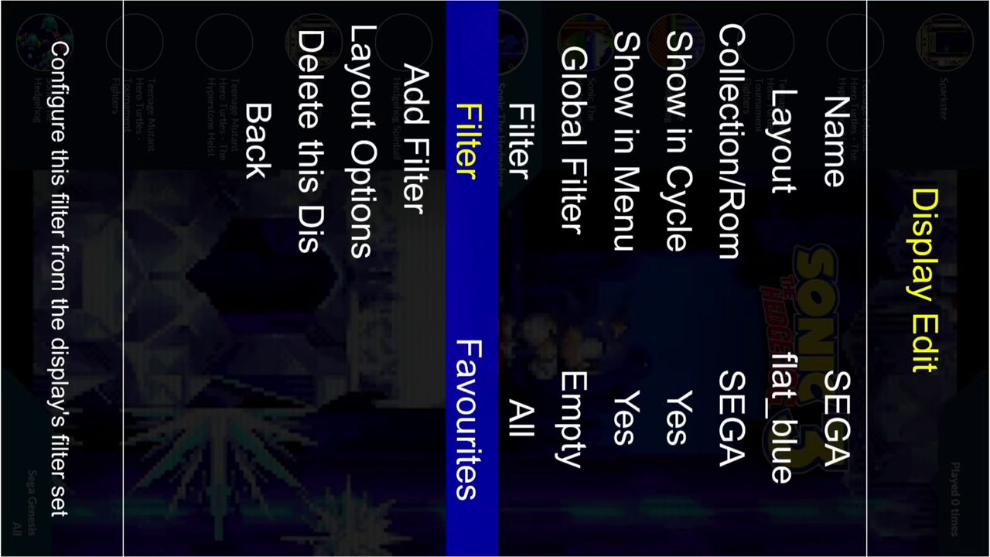
{"action": "key", "text": "Down"}
{"action": "key", "text": "Down"}
Set Layout rotation to None, exit configuration, and select Sonic The Hedgehog 2
{"action": "key", "text": "Return"}
{"action": "key", "text": "Down"}
{"action": "key", "text": "Down"}
{"action": "key", "text": "Down"}
{"action": "key", "text": "Up"}
{"action": "key", "text": "Up"}
{"action": "key", "text": "Return"}
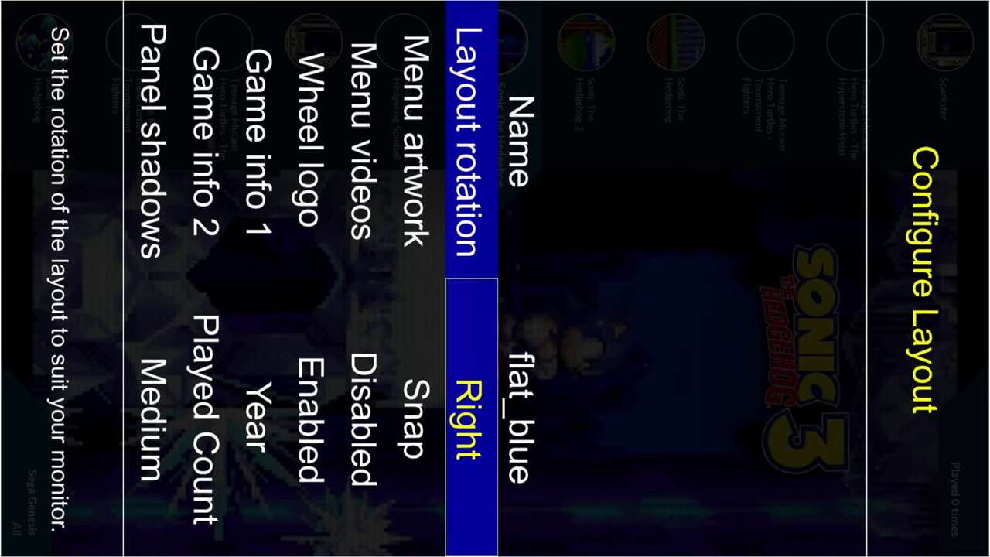
{"action": "key", "text": "Up"}
{"action": "key", "text": "Up"}
{"action": "key", "text": "Down"}
{"action": "key", "text": "Escape"}
{"action": "key", "text": "Escape"}
{"action": "key", "text": "Escape"}
{"action": "key", "text": "Escape"}
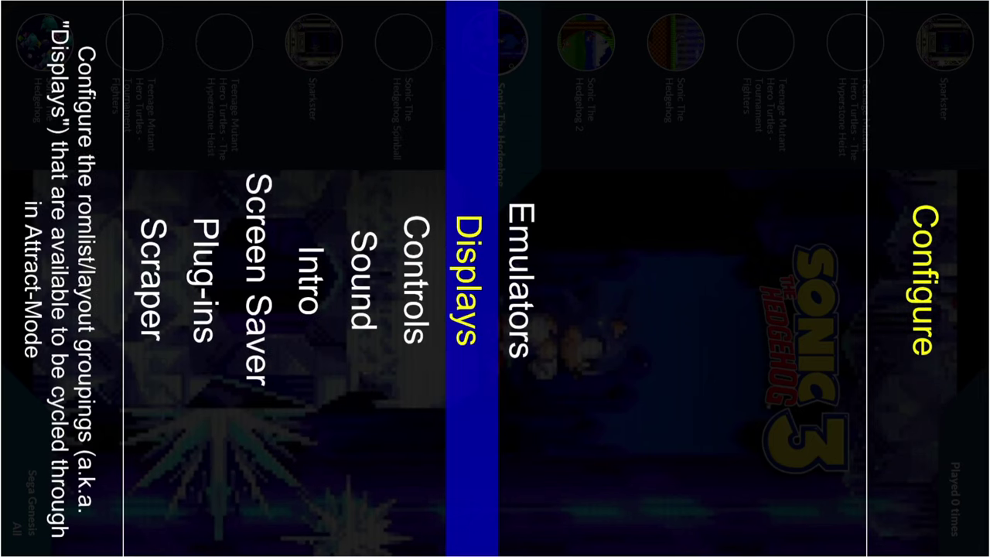
{"action": "key", "text": "Escape"}
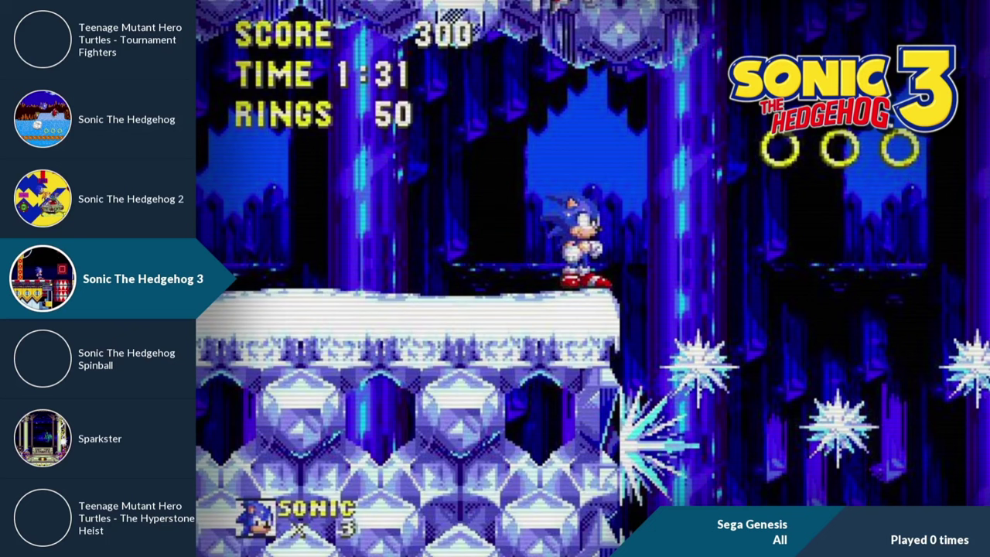
{"action": "key", "text": "Up"}
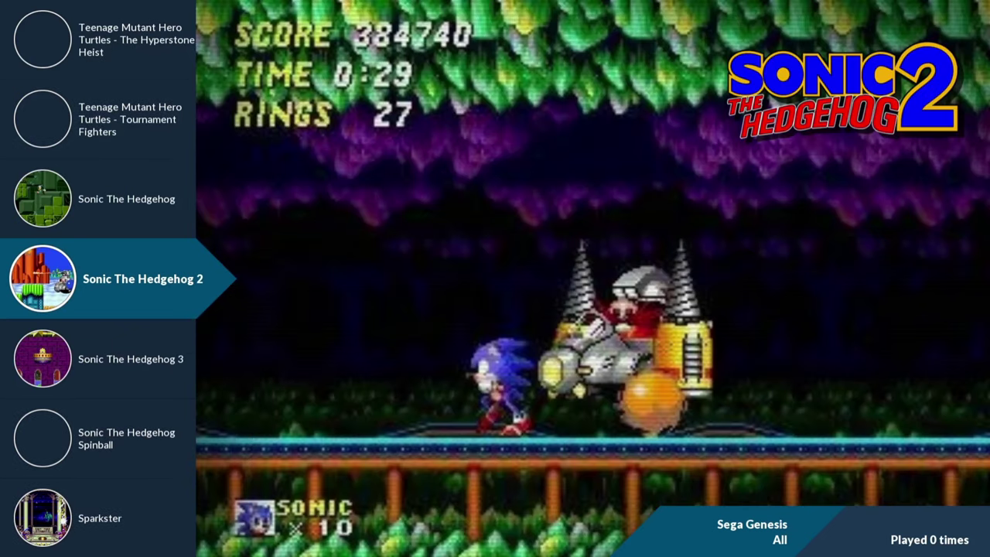